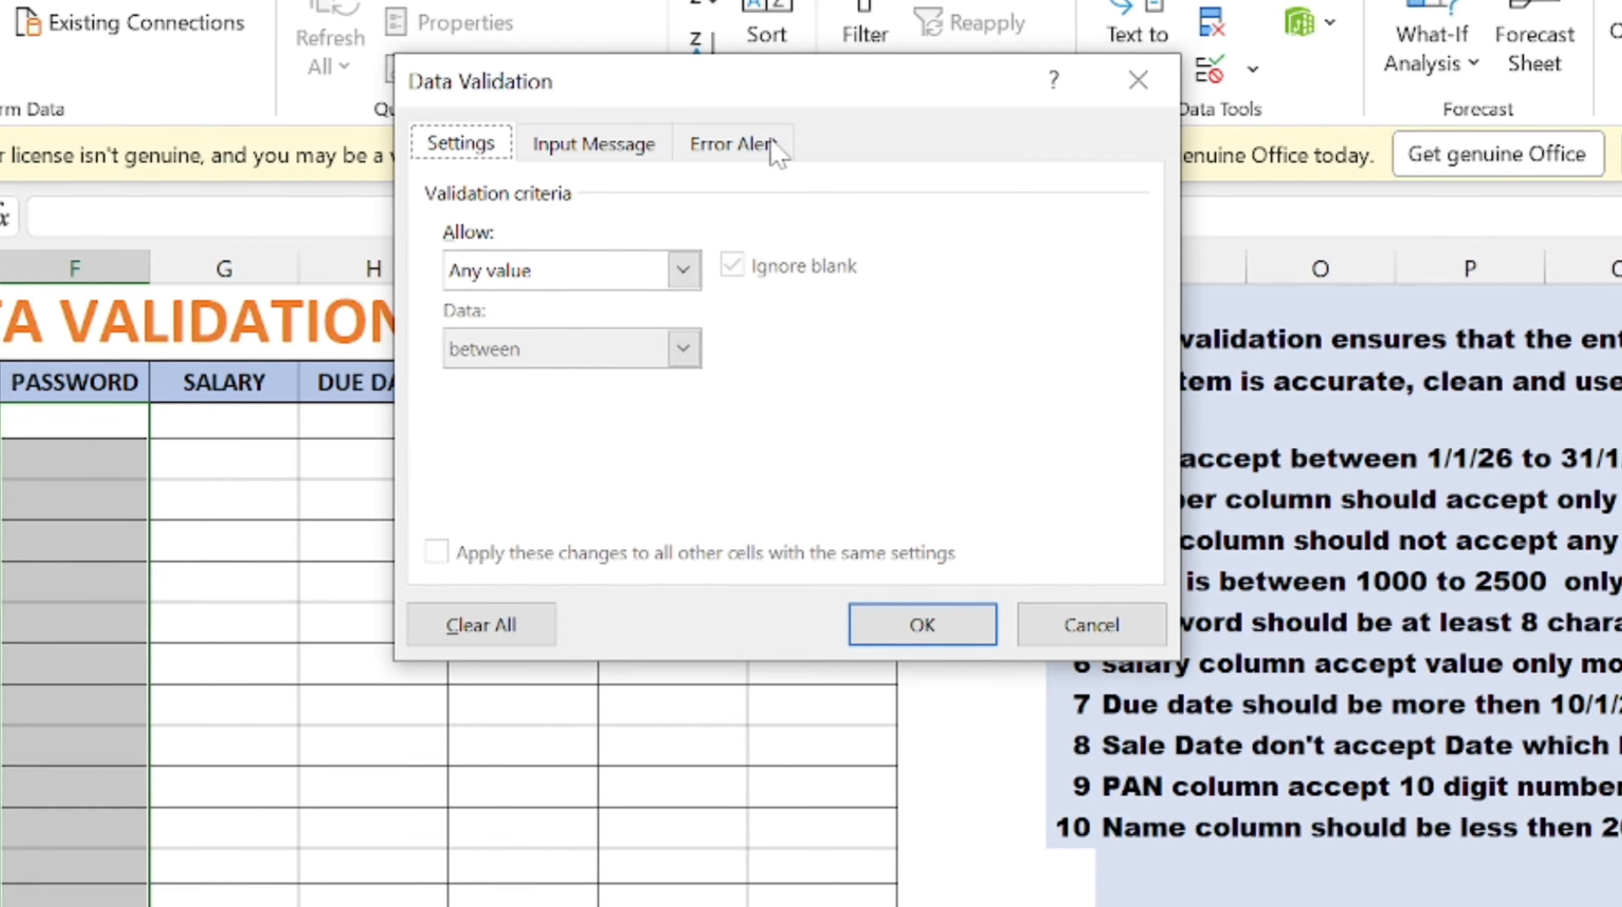
Move the Data Validation dialog left so the PASSWORD column cells stay visible
{"action": "left_click_drag", "start_coordinate": [845, 87], "coordinate": [760, 103]}
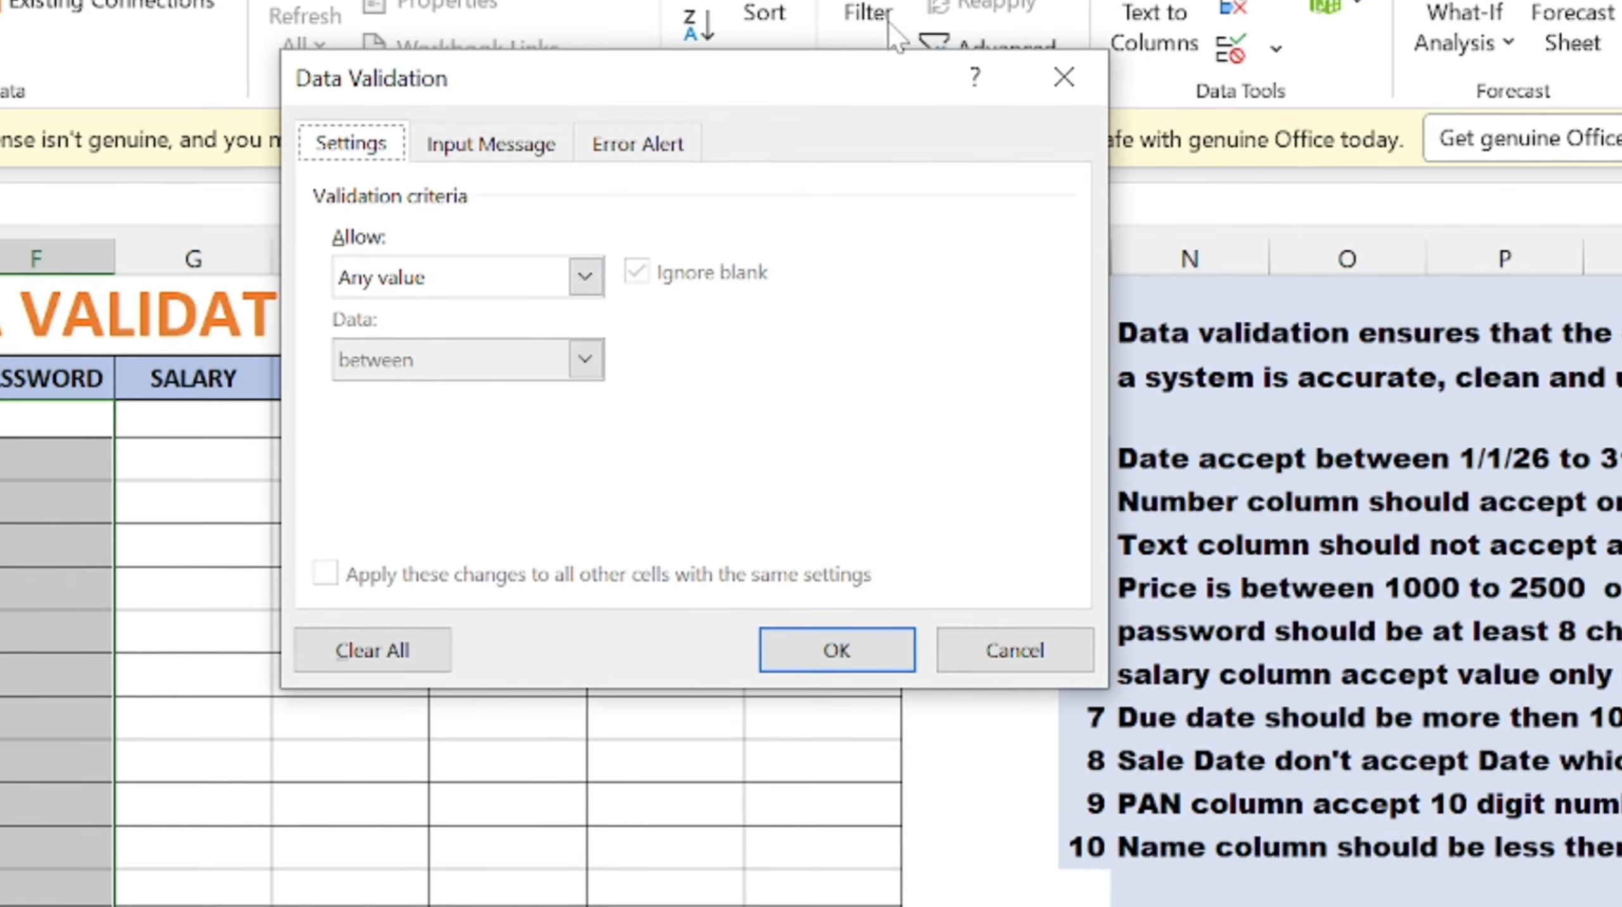
{"action": "left_click_drag", "start_coordinate": [826, 96], "coordinate": [790, 109]}
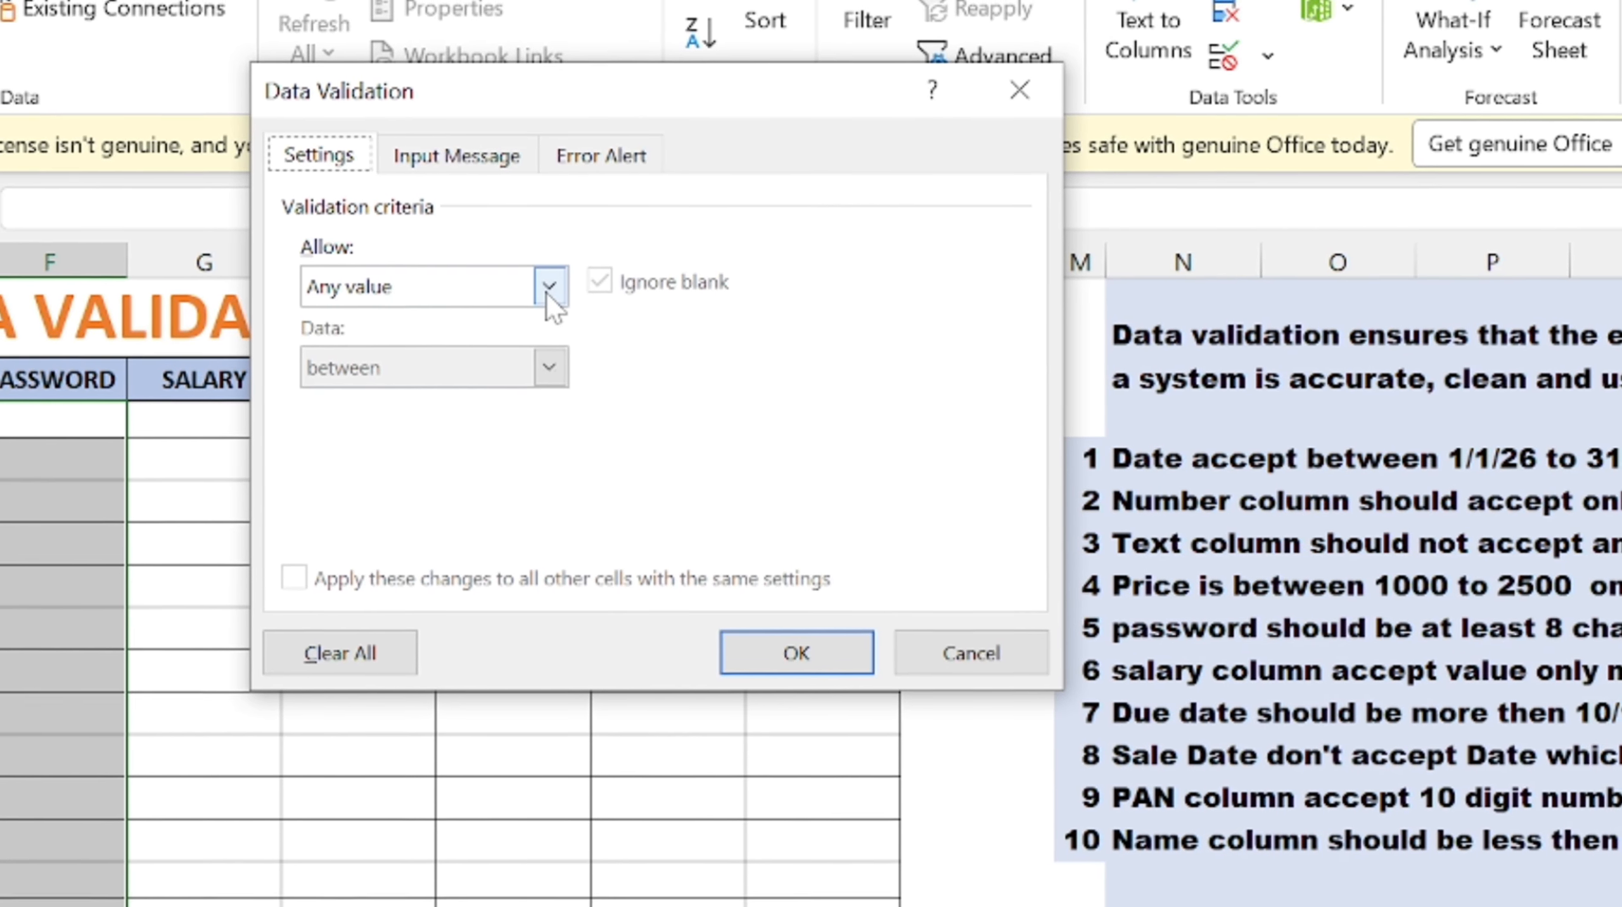
Apply a Text length rule, equal to 8, to the PASSWORD cells
{"action": "left_click", "coordinate": [546, 287]}
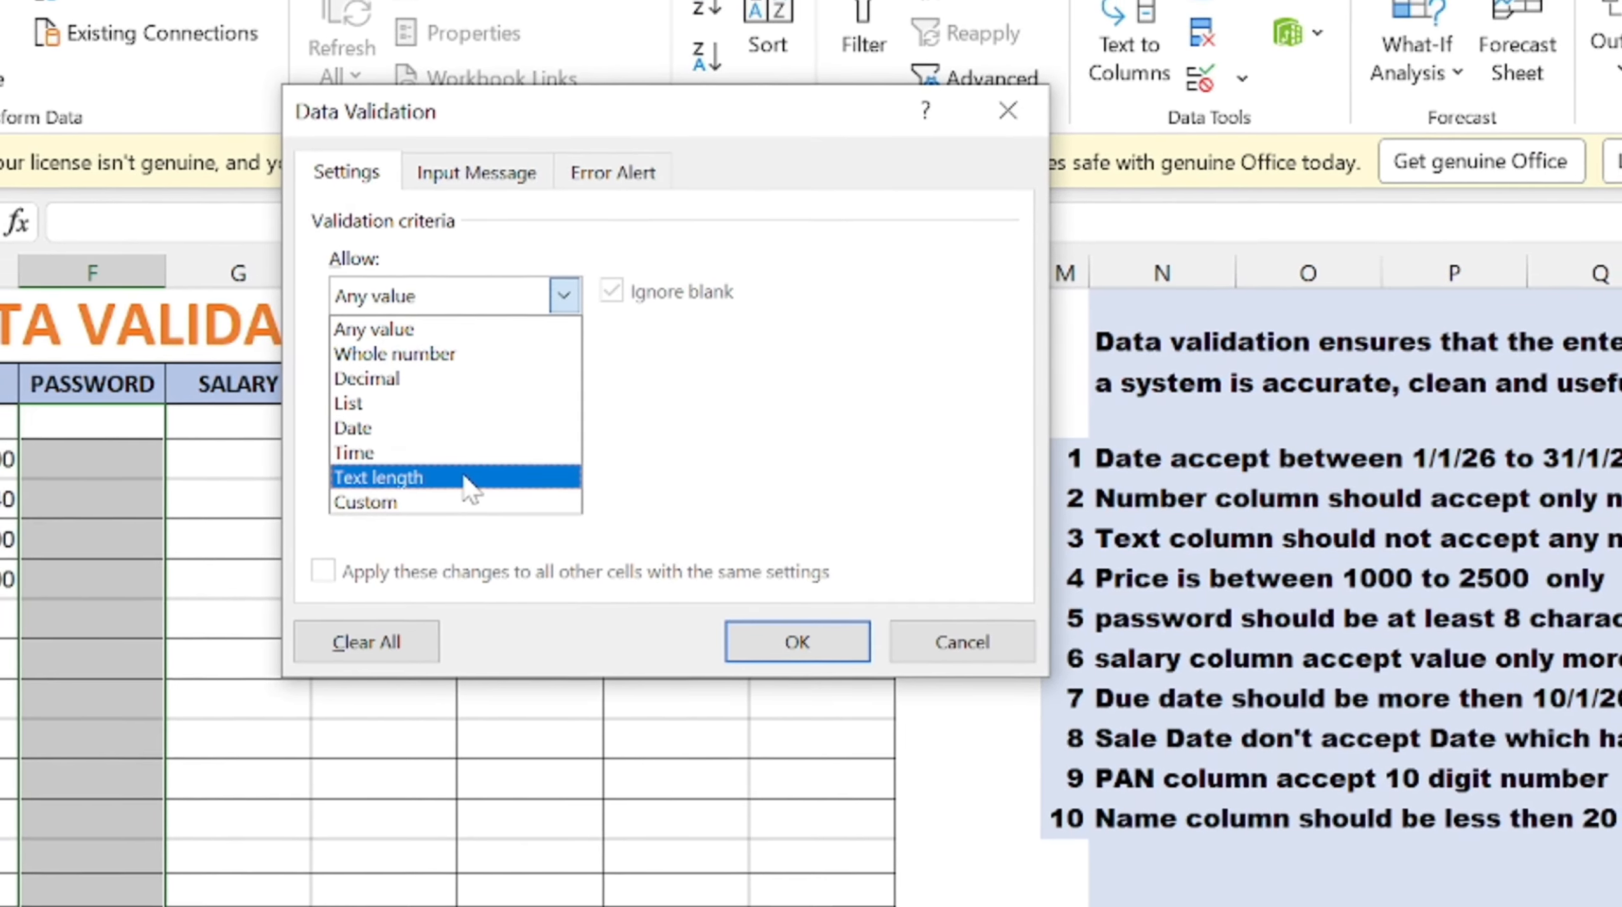
{"action": "left_click", "coordinate": [464, 478]}
{"action": "left_click", "coordinate": [567, 373]}
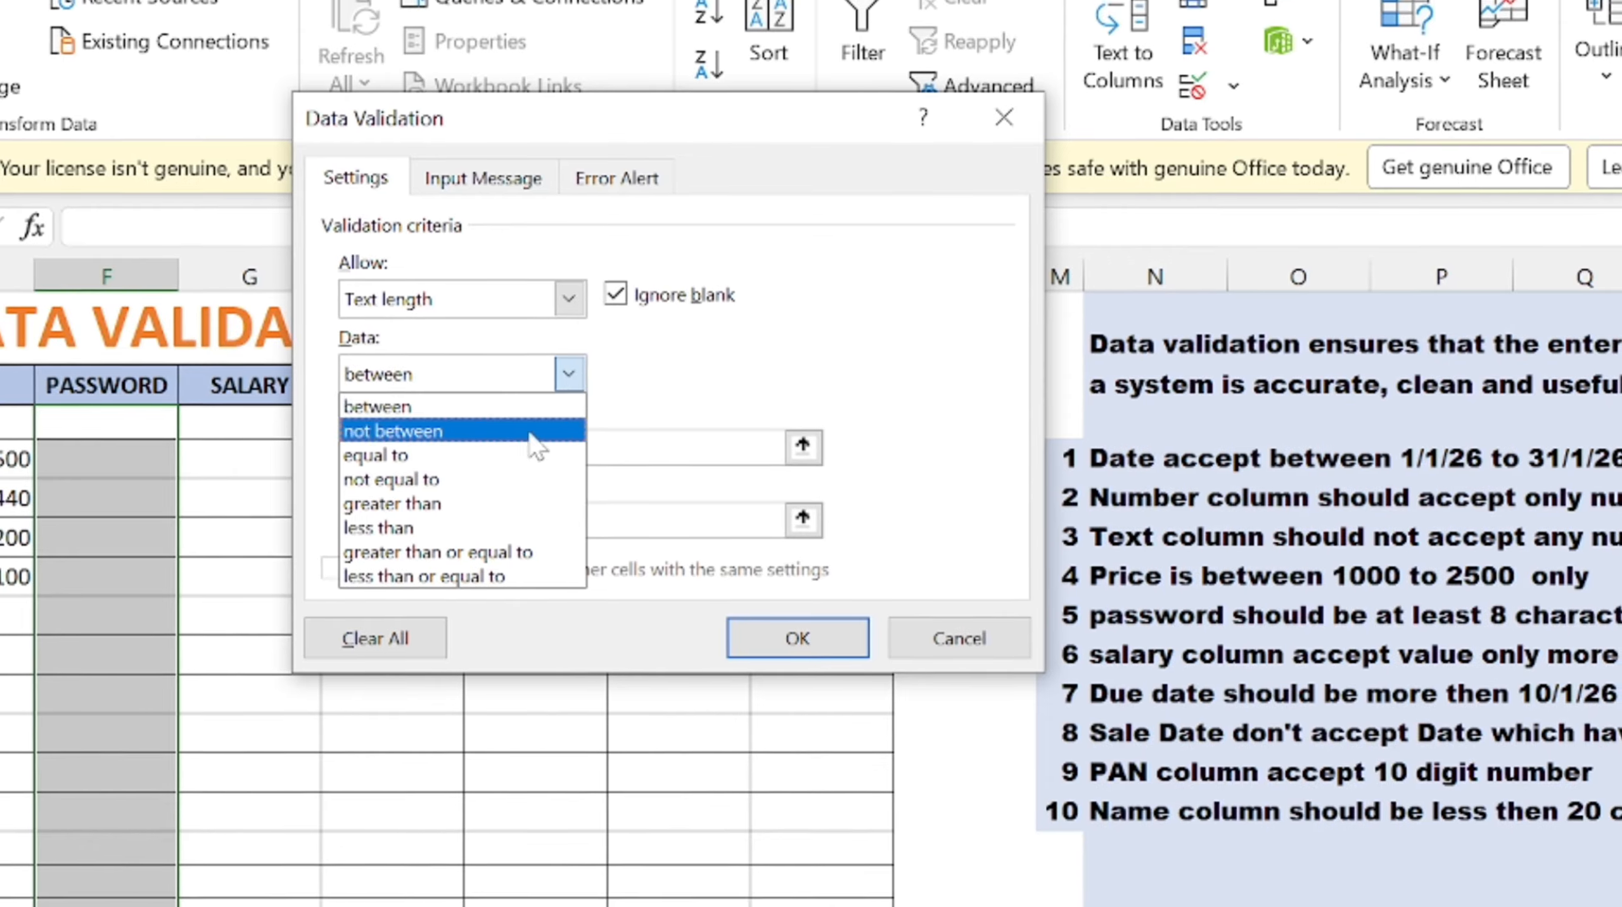
{"action": "left_click", "coordinate": [518, 456]}
{"action": "left_click", "coordinate": [518, 451]}
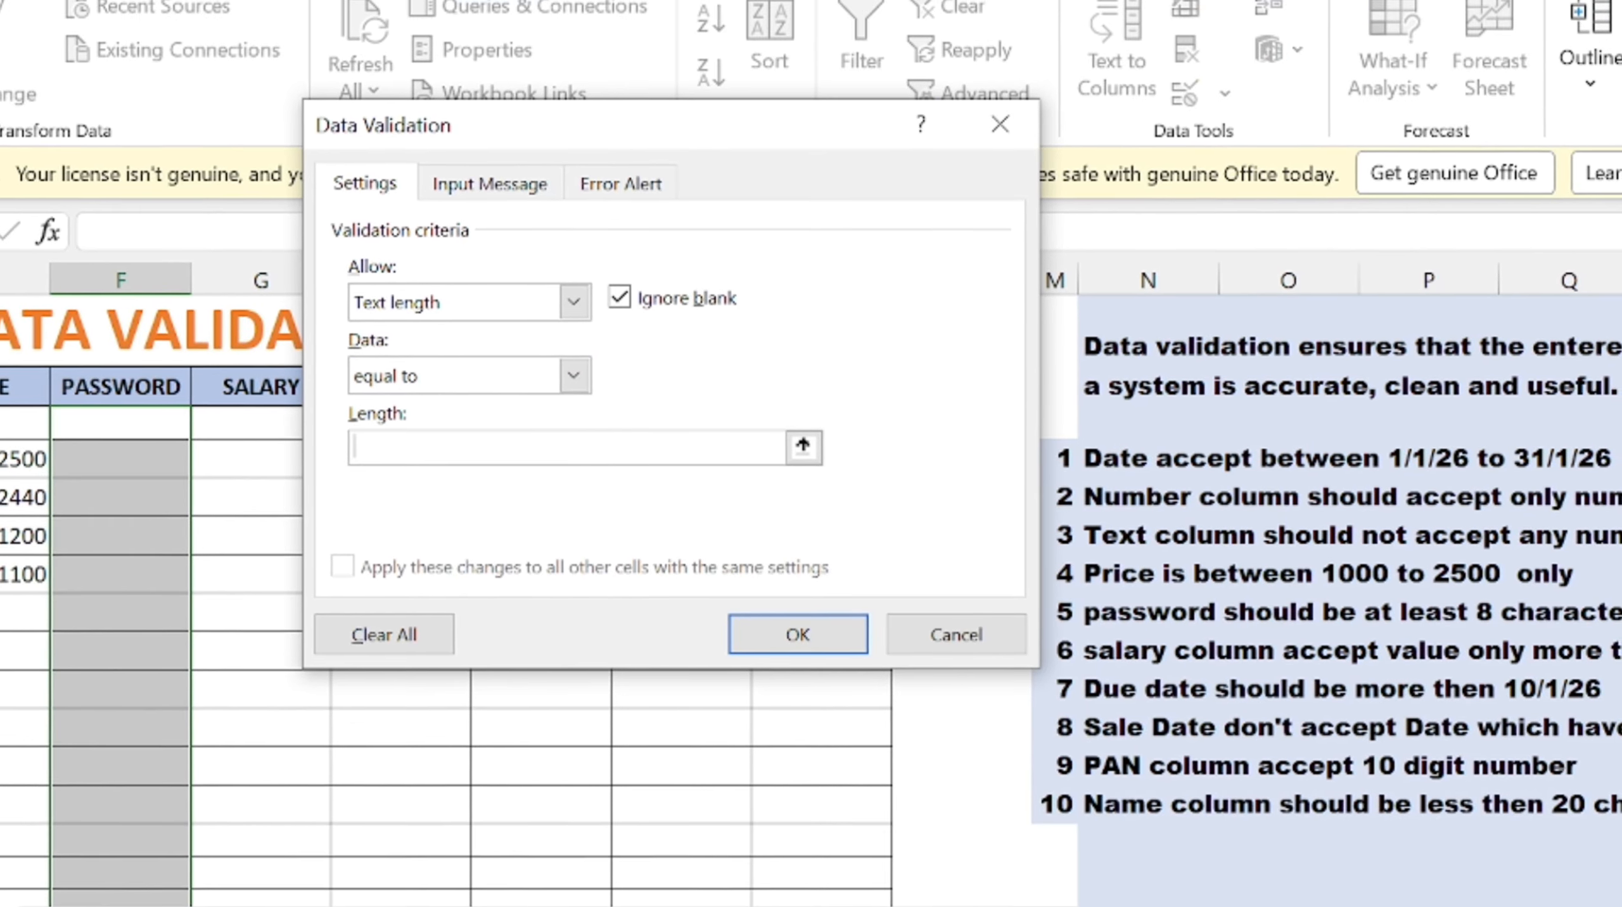
{"action": "type", "text": "8"}
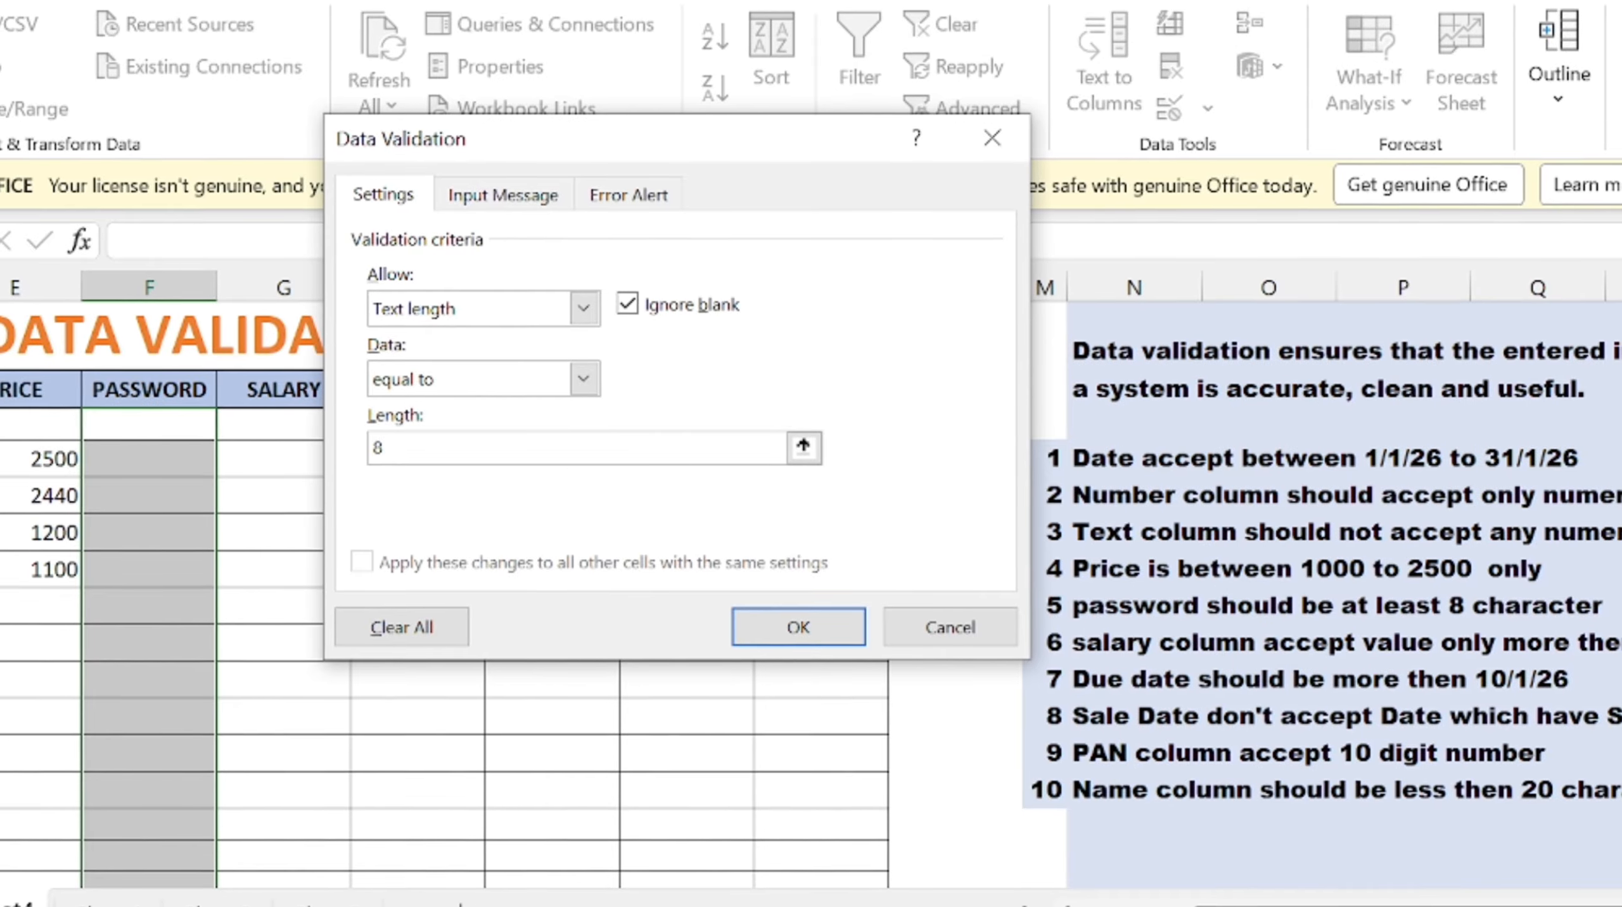
{"action": "left_click", "coordinate": [800, 631]}
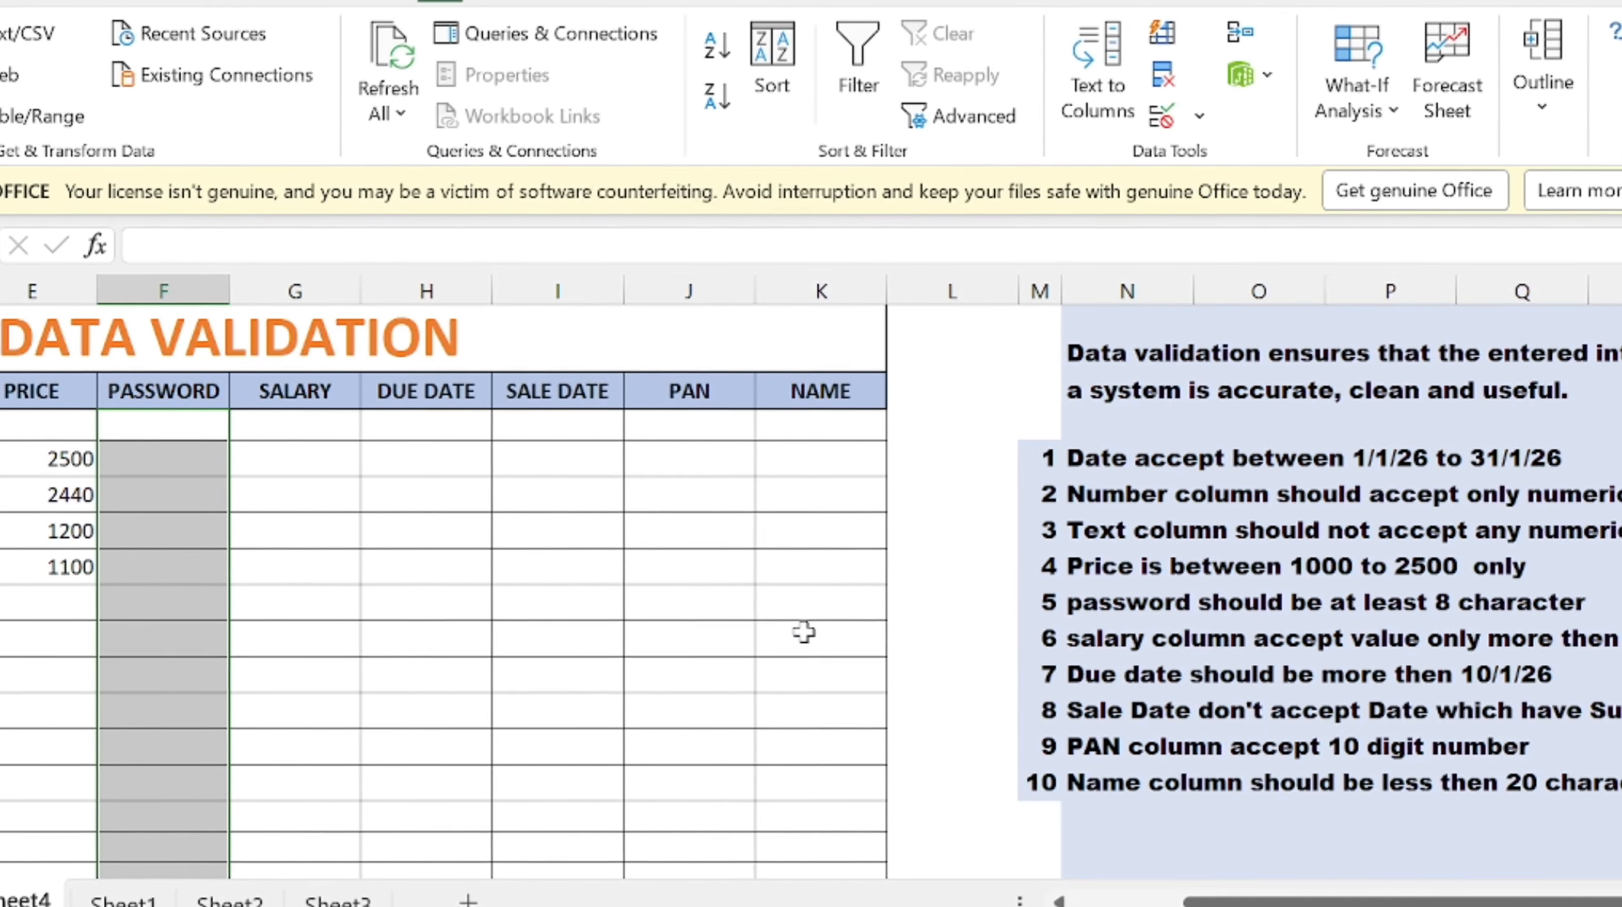
Enter an 8-character test password in an empty PASSWORD cell
{"action": "left_click", "coordinate": [141, 595]}
{"action": "left_click", "coordinate": [156, 591]}
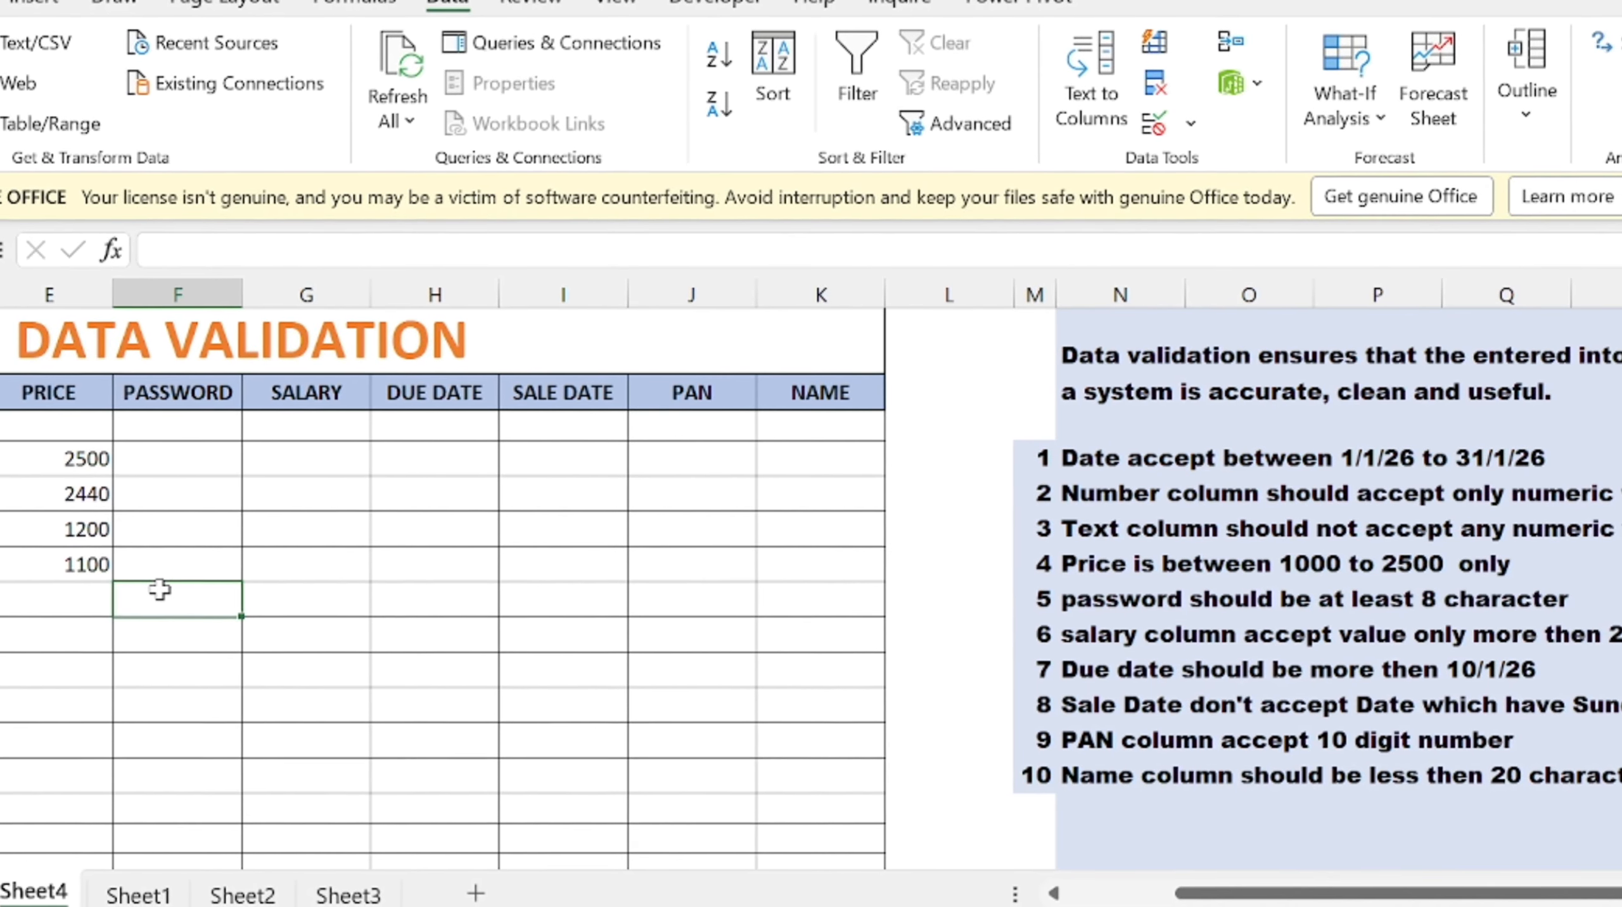
{"action": "type", "text": "ghy"}
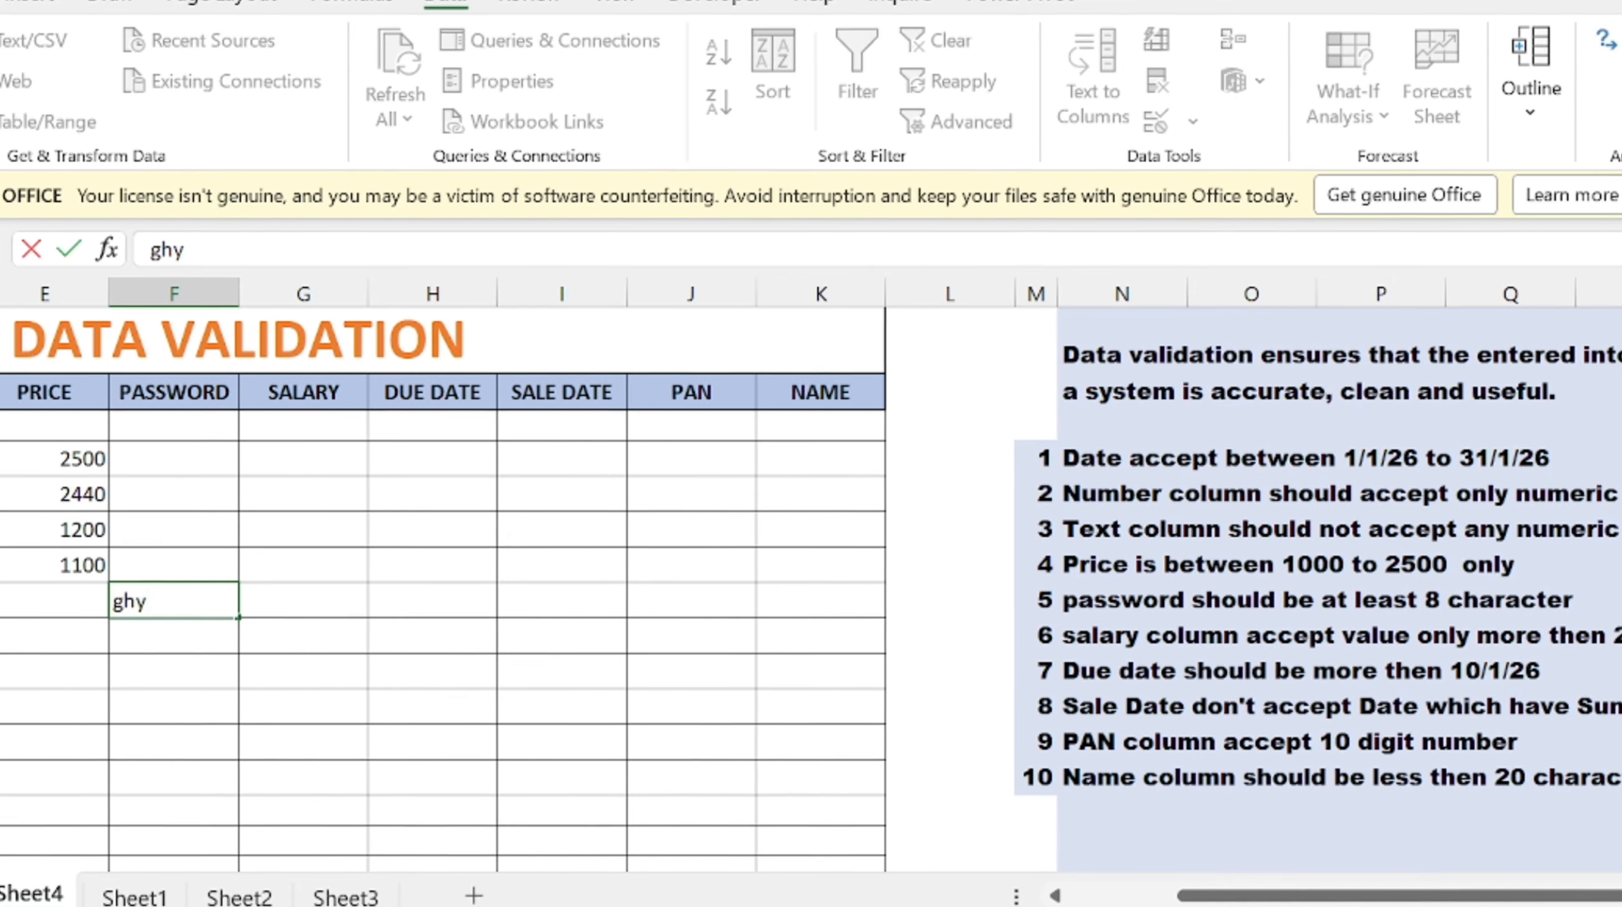
{"action": "type", "text": "@1234"}
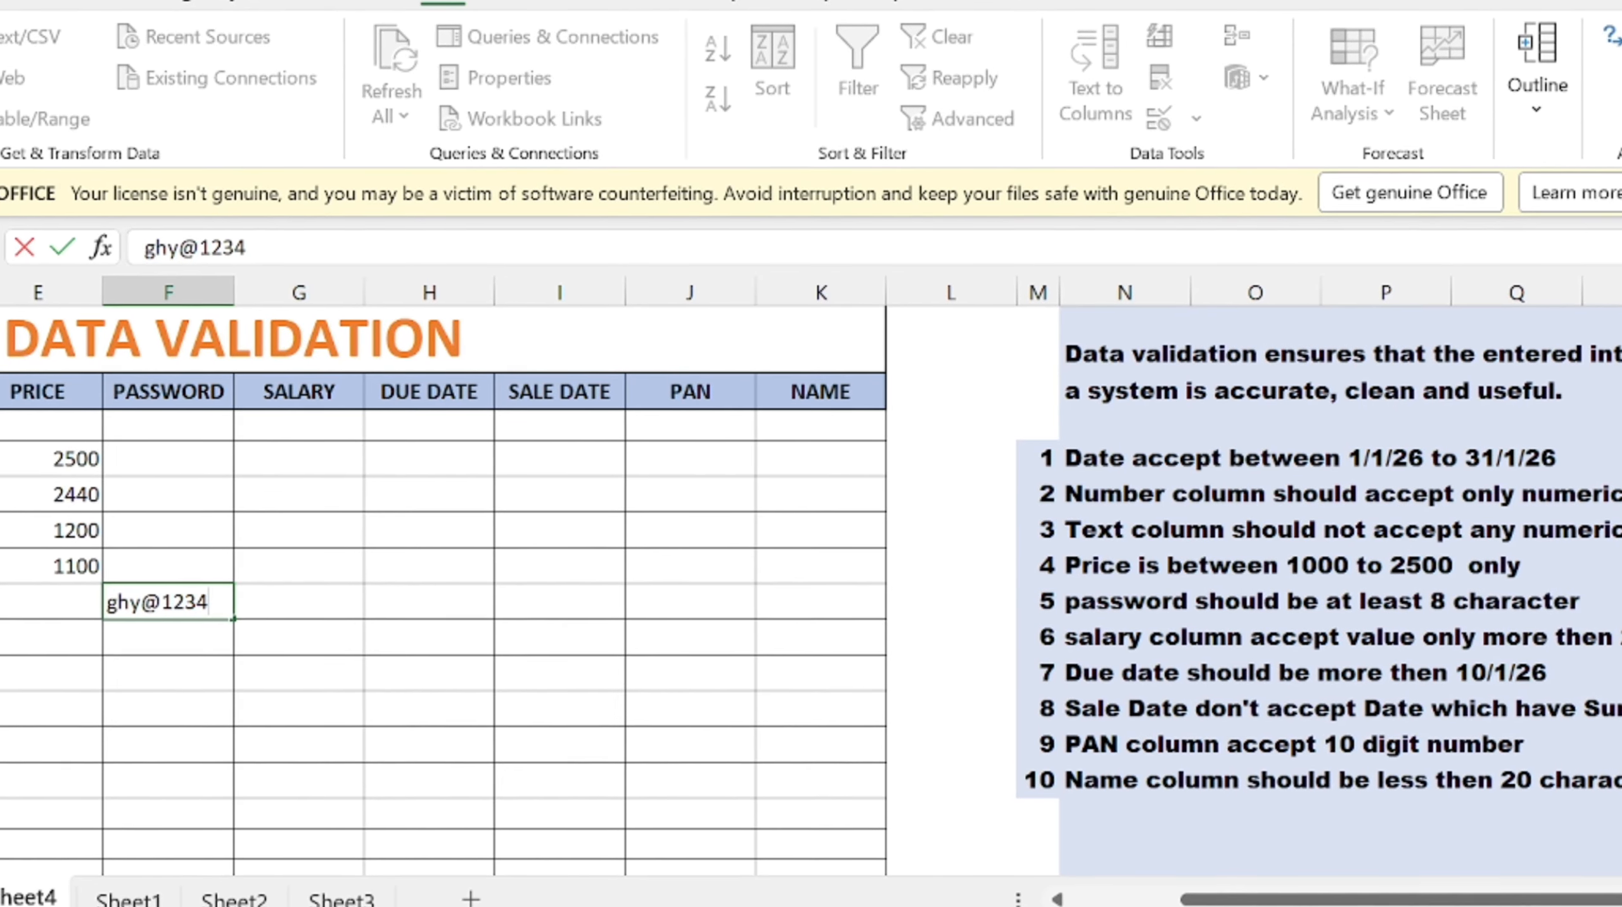
{"action": "key", "text": "Return"}
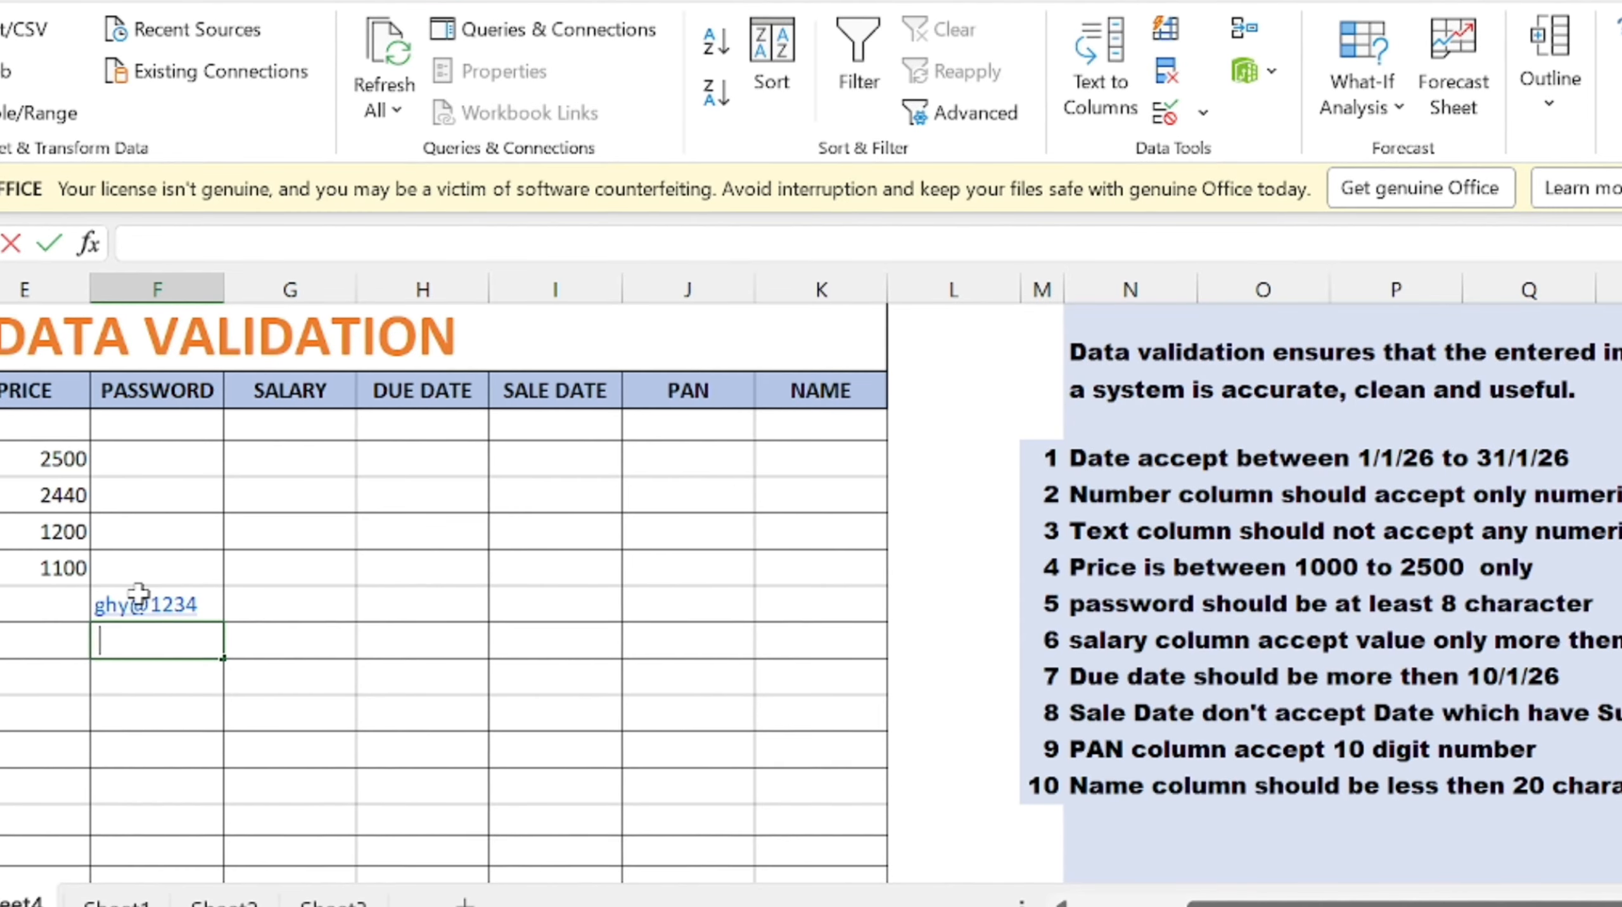
Test the rule with the 4-letter entry 'jkhj', then cancel the rejection
{"action": "type", "text": "jkhj"}
{"action": "key", "text": "Return"}
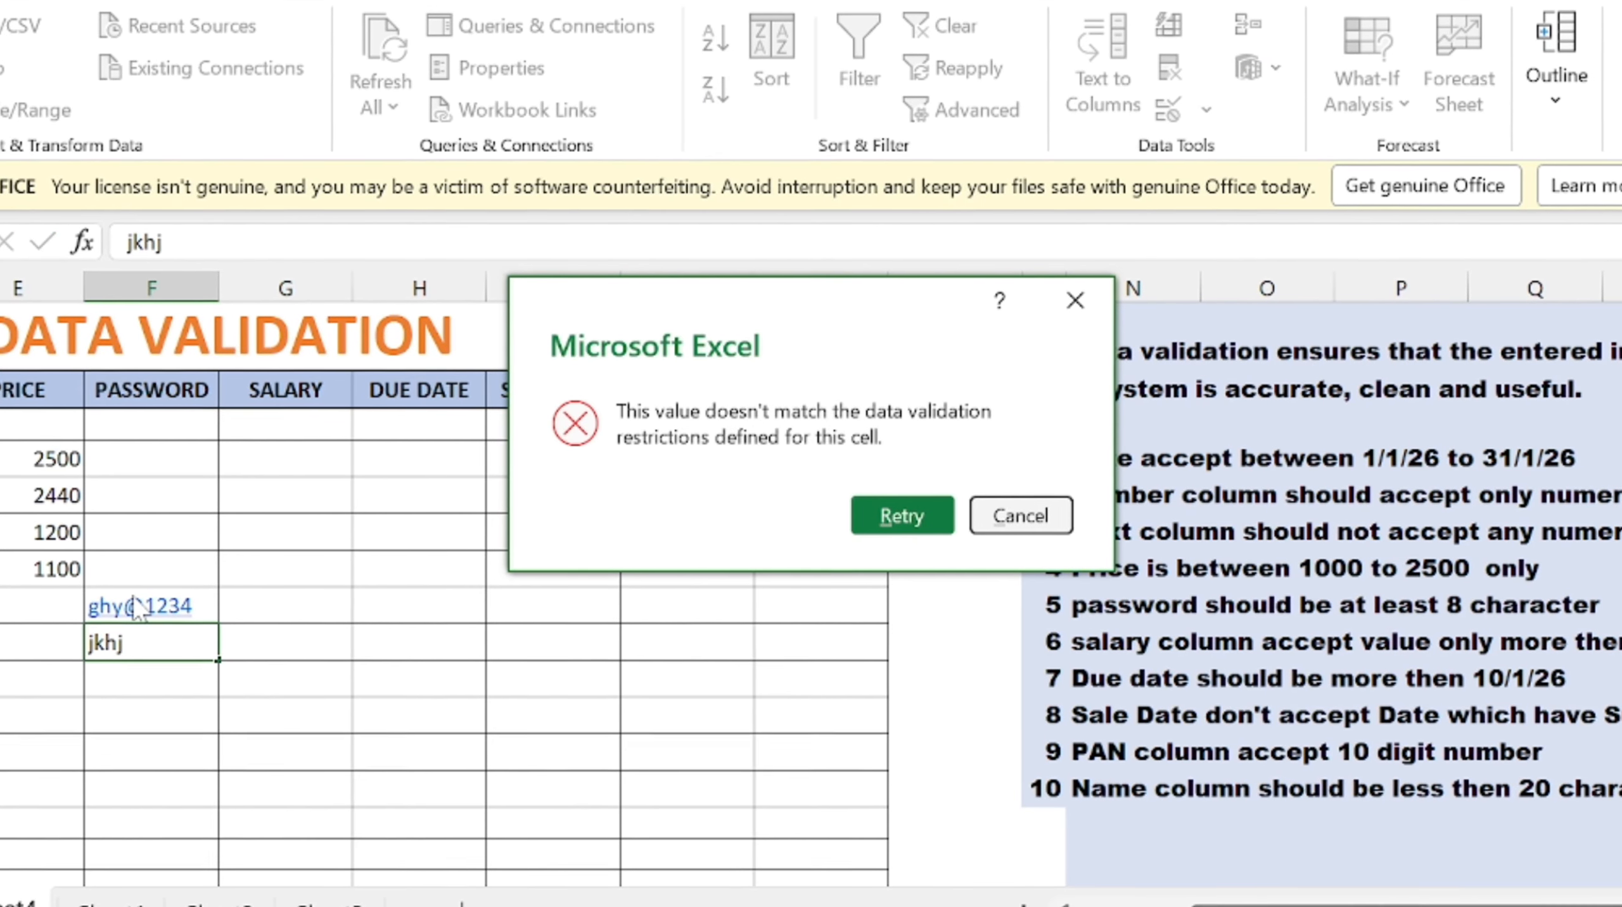
{"action": "key", "text": "Escape"}
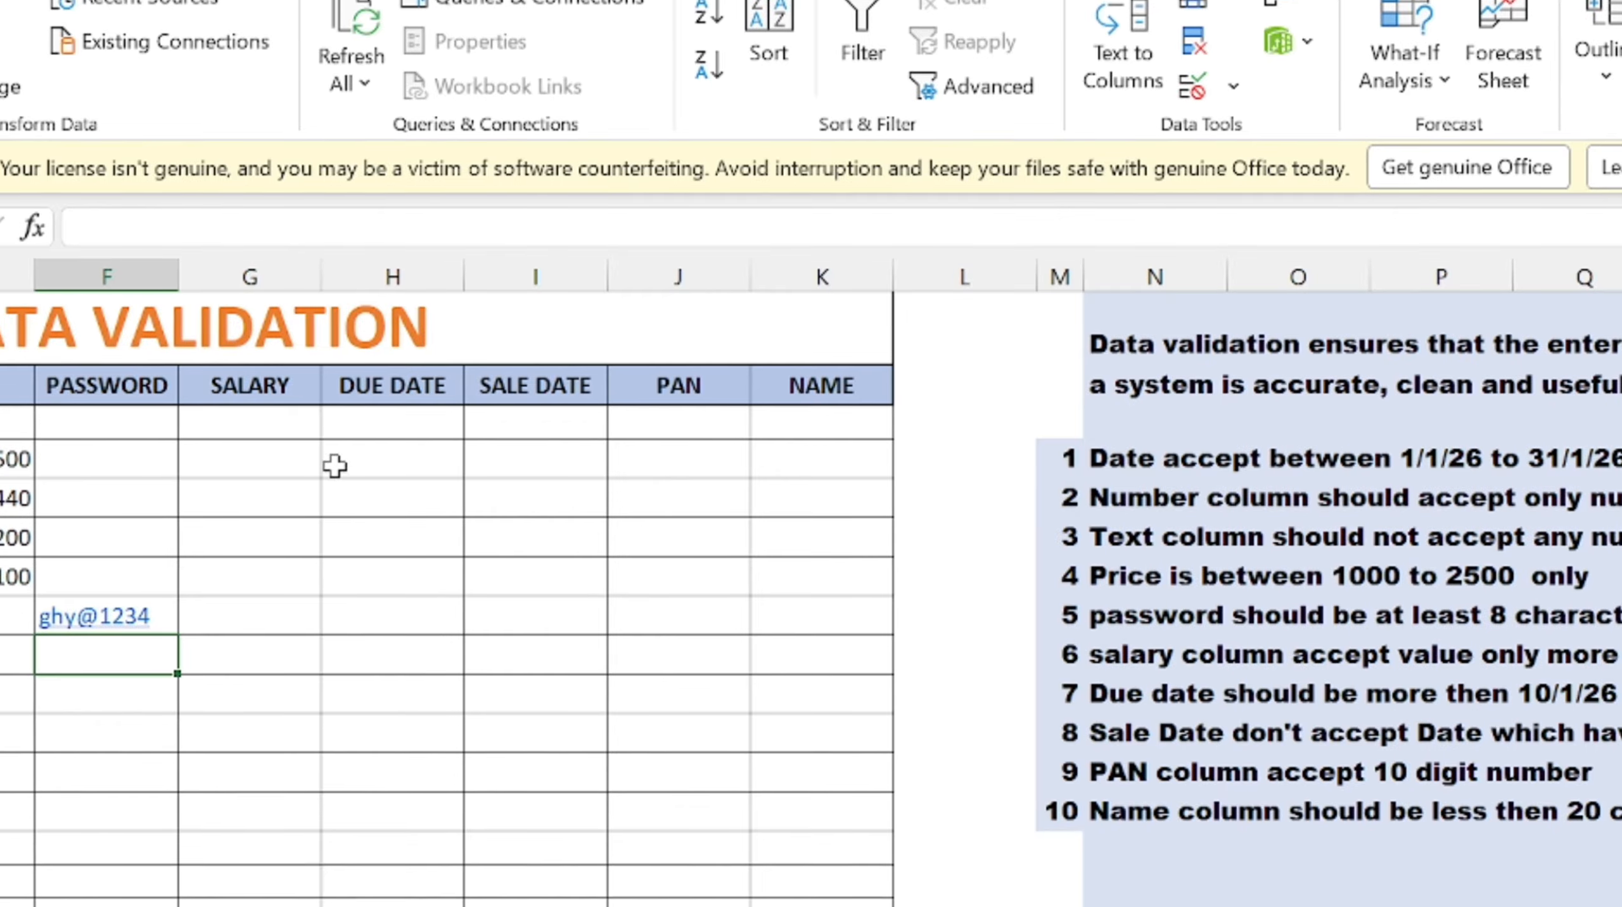
Select the SALARY column cells and open Data Validation
{"action": "left_click_drag", "start_coordinate": [286, 428], "coordinate": [315, 885]}
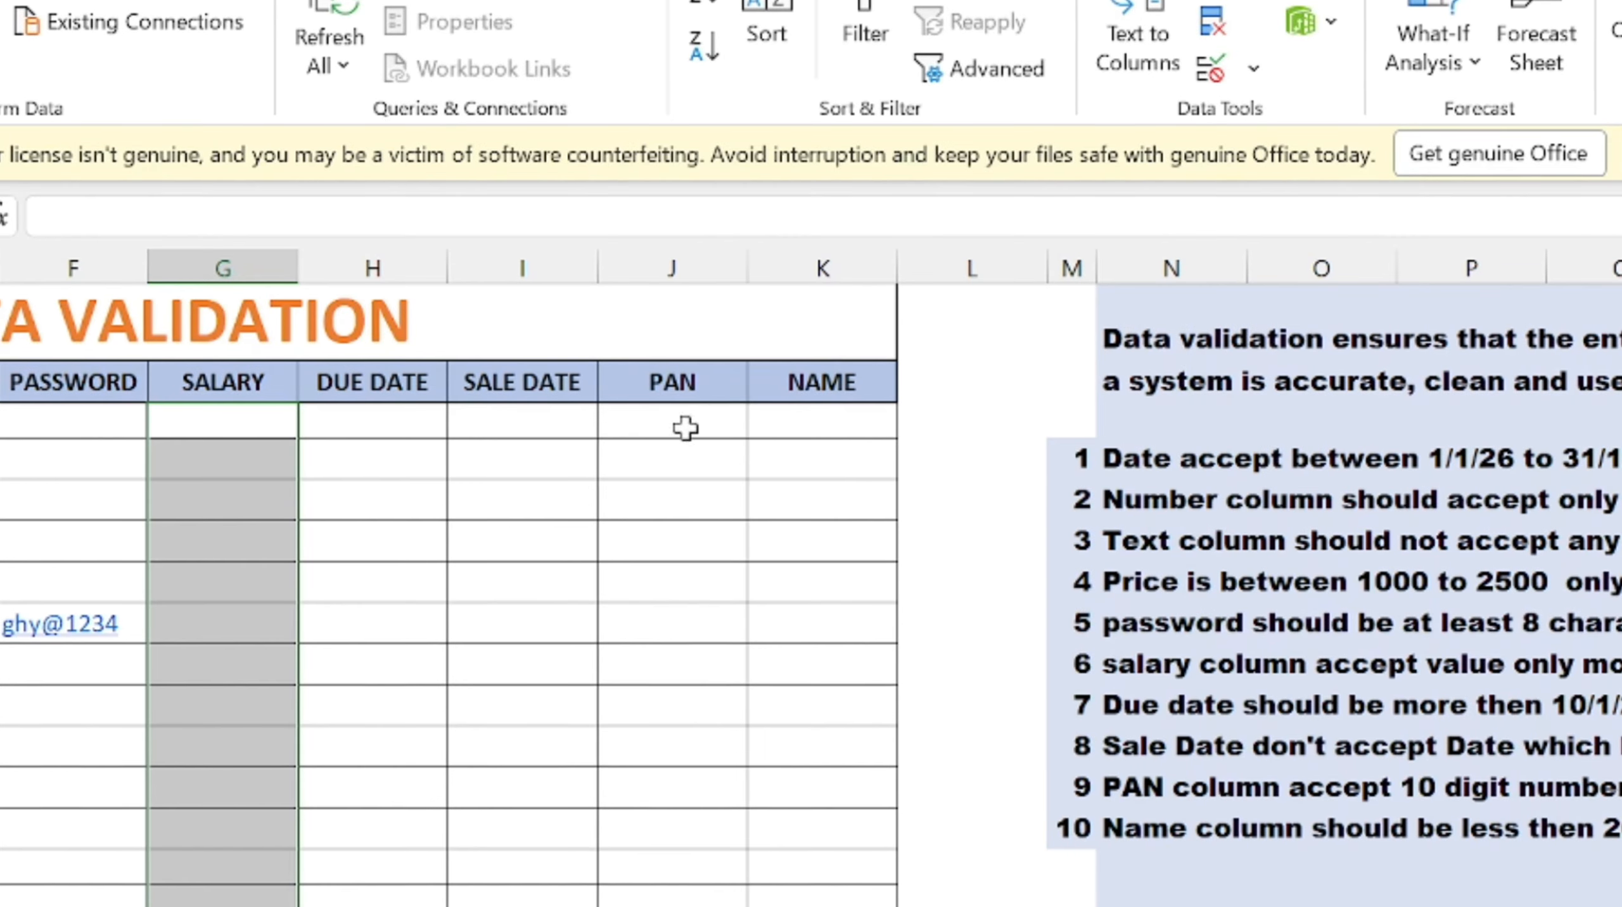
{"action": "left_click", "coordinate": [1255, 73]}
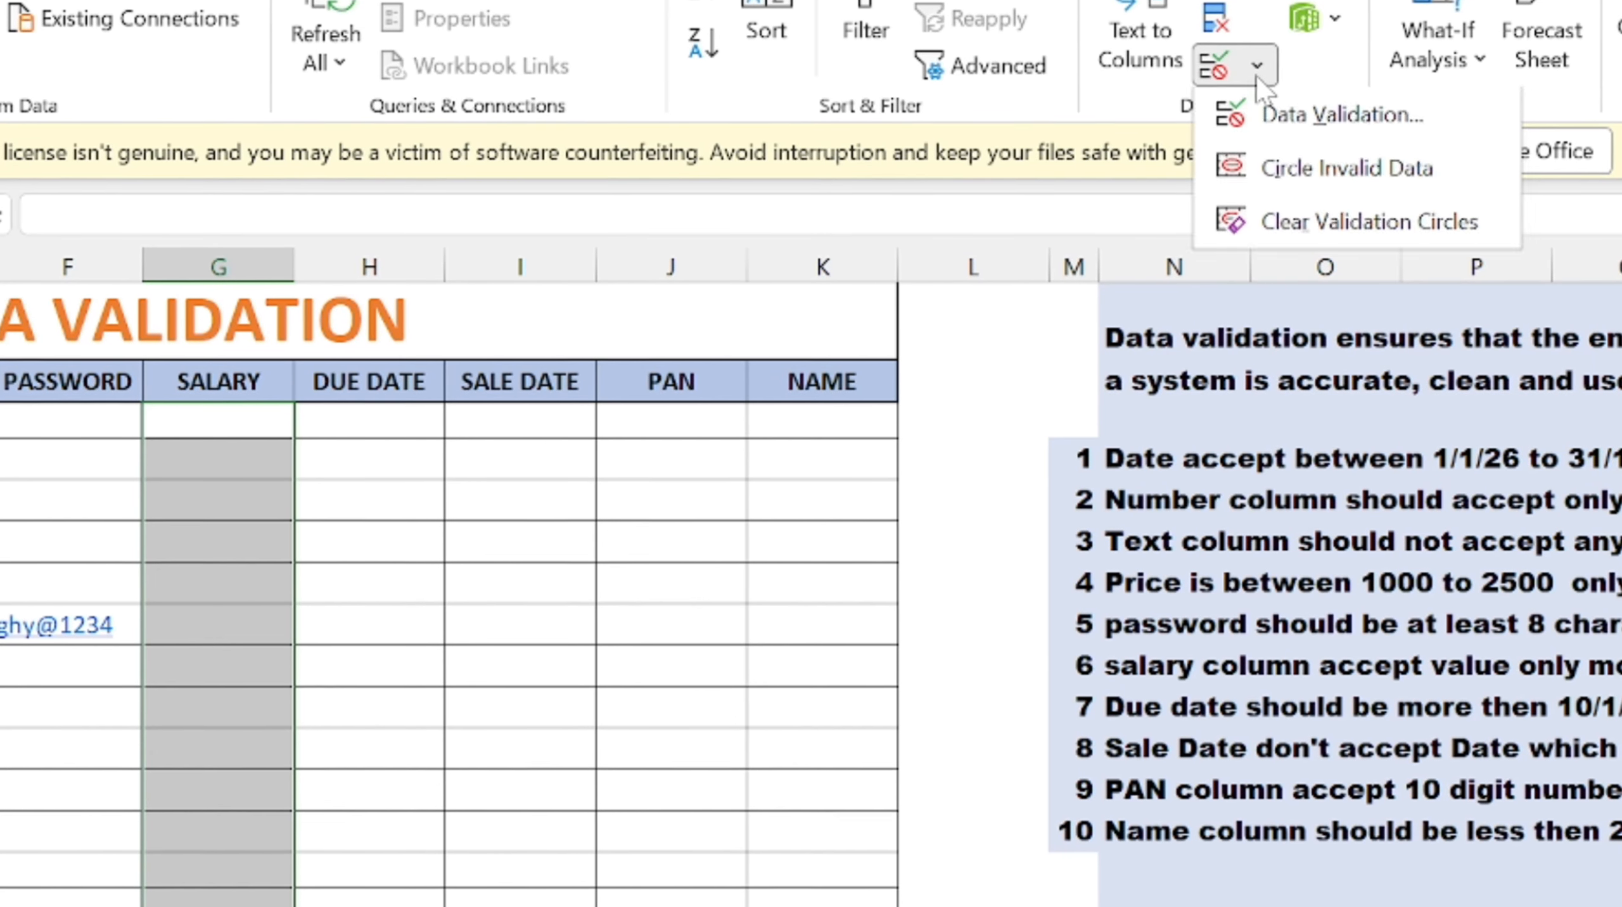
{"action": "left_click", "coordinate": [1279, 121]}
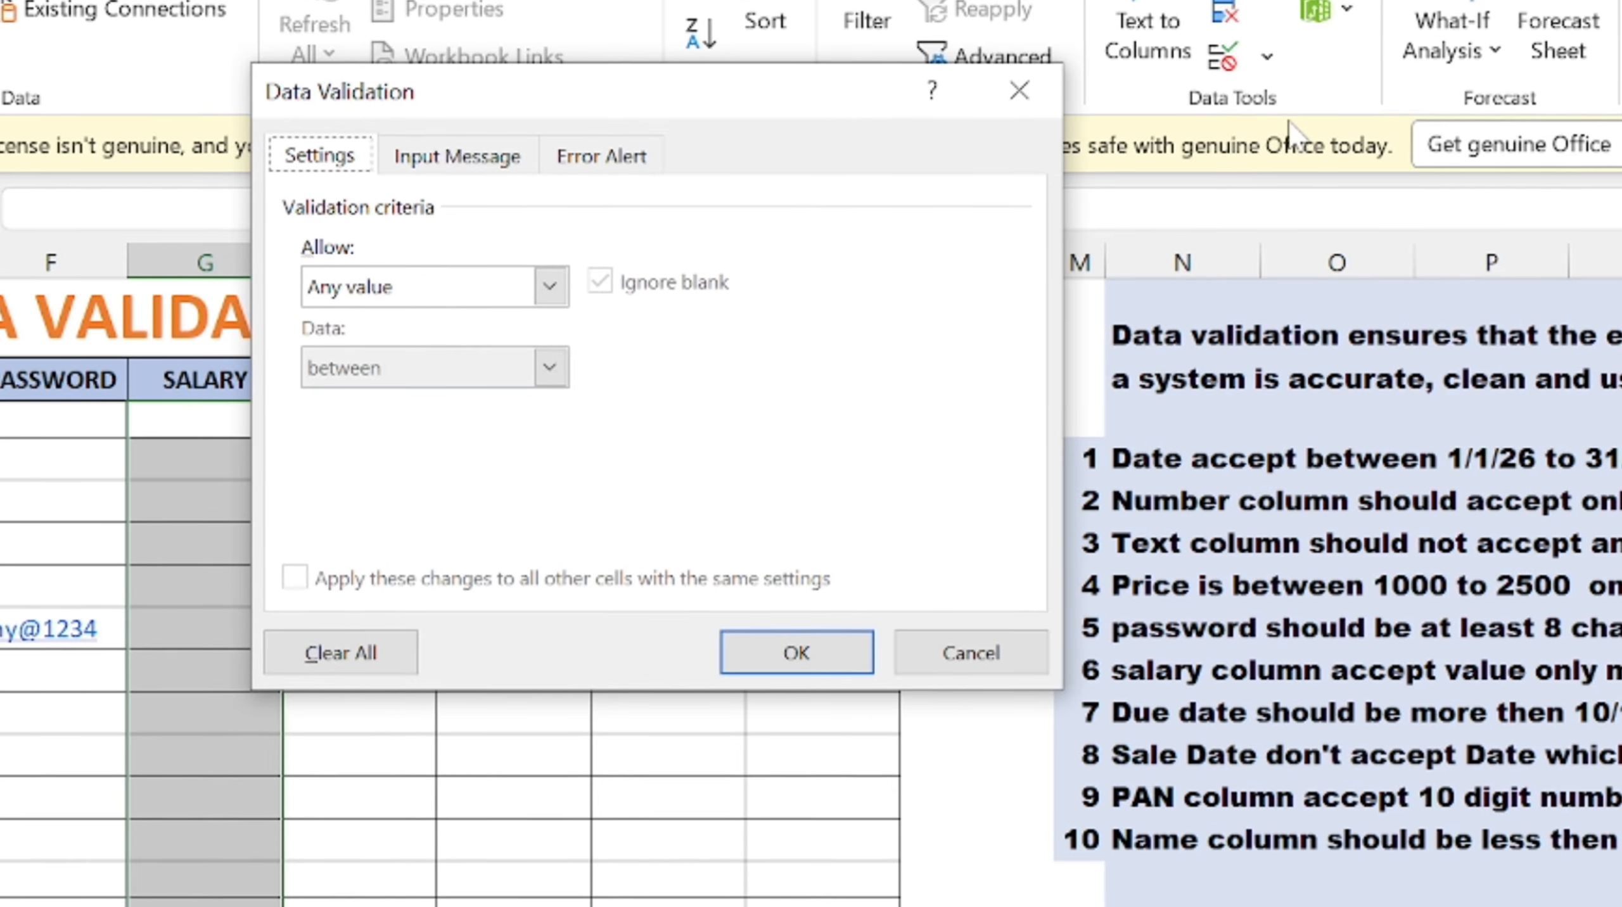
Allow only whole numbers greater than a minimum of 24000
{"action": "left_click", "coordinate": [543, 286]}
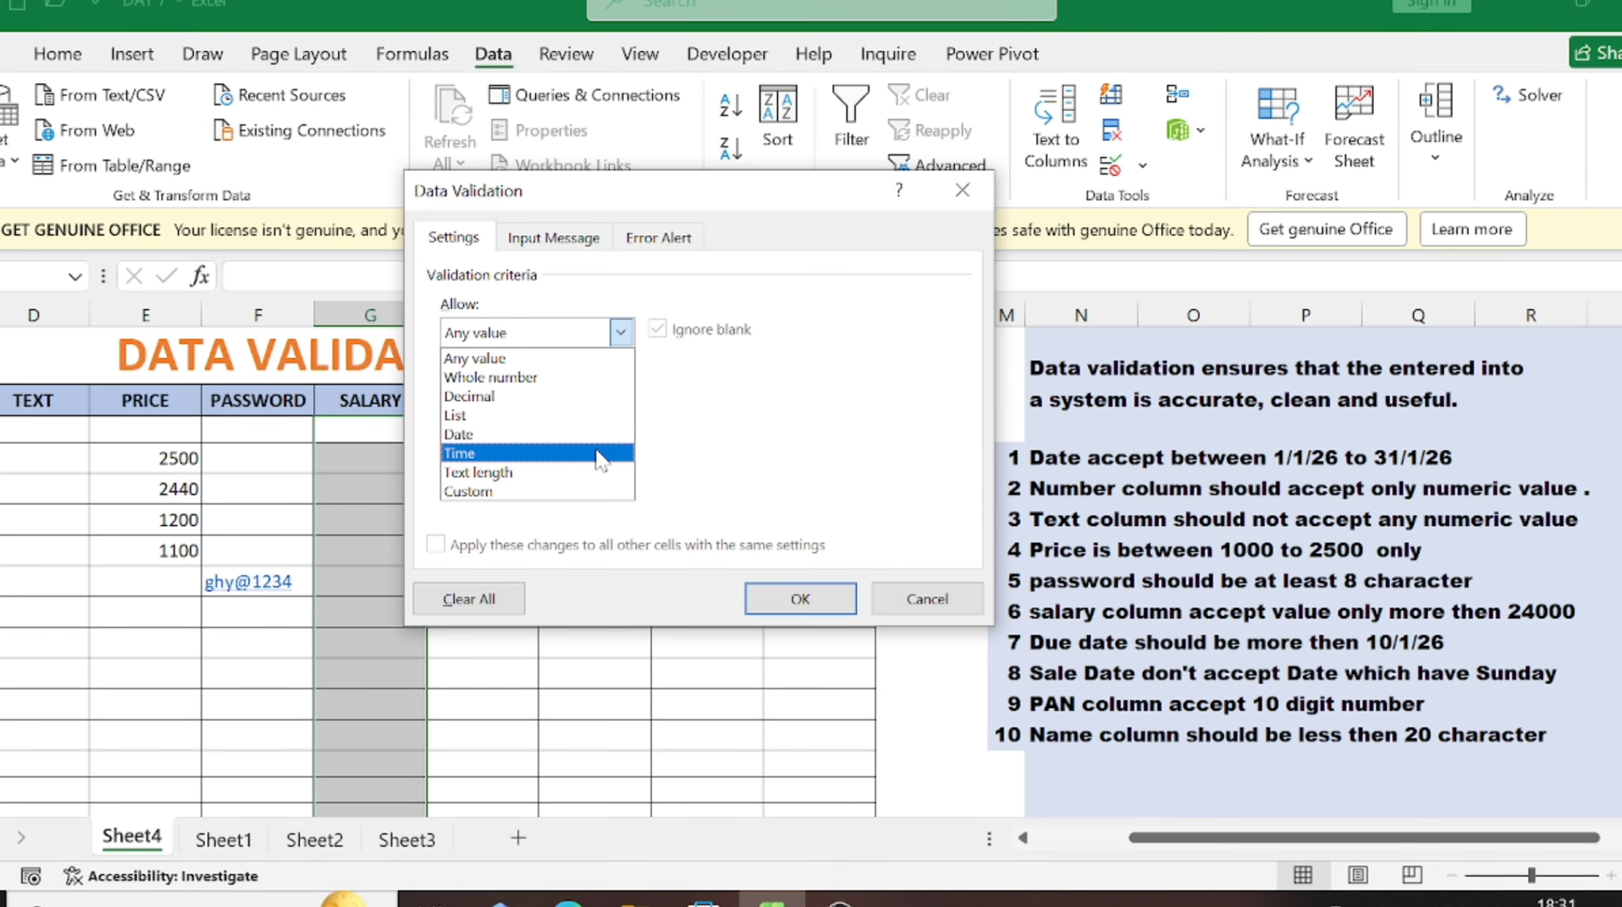
{"action": "left_click", "coordinate": [575, 378]}
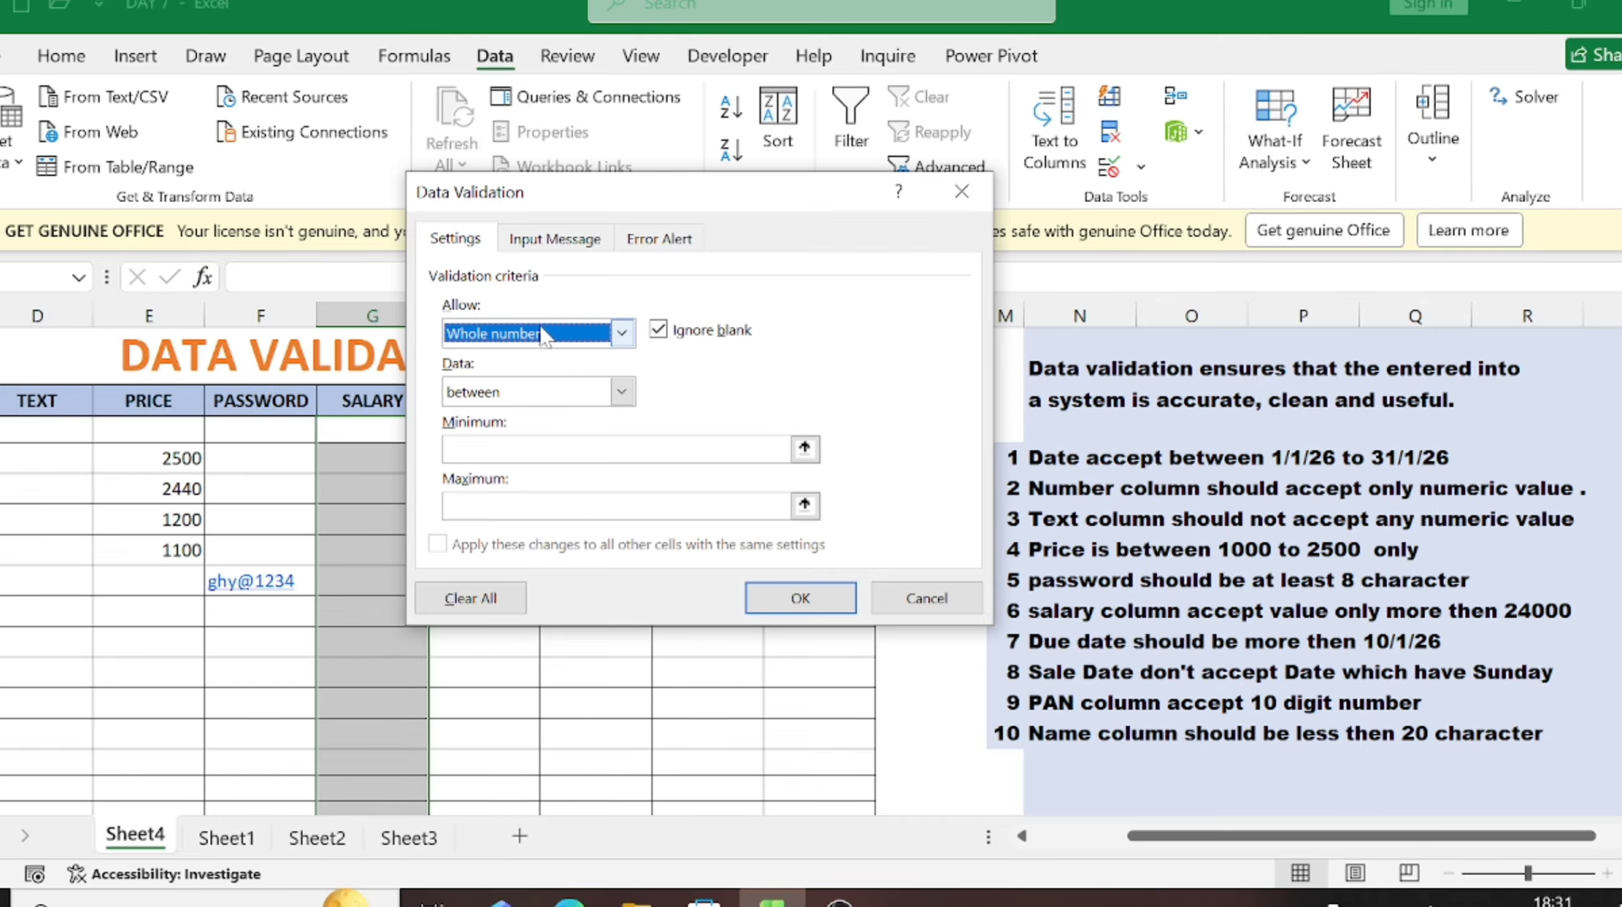
{"action": "left_click", "coordinate": [614, 399]}
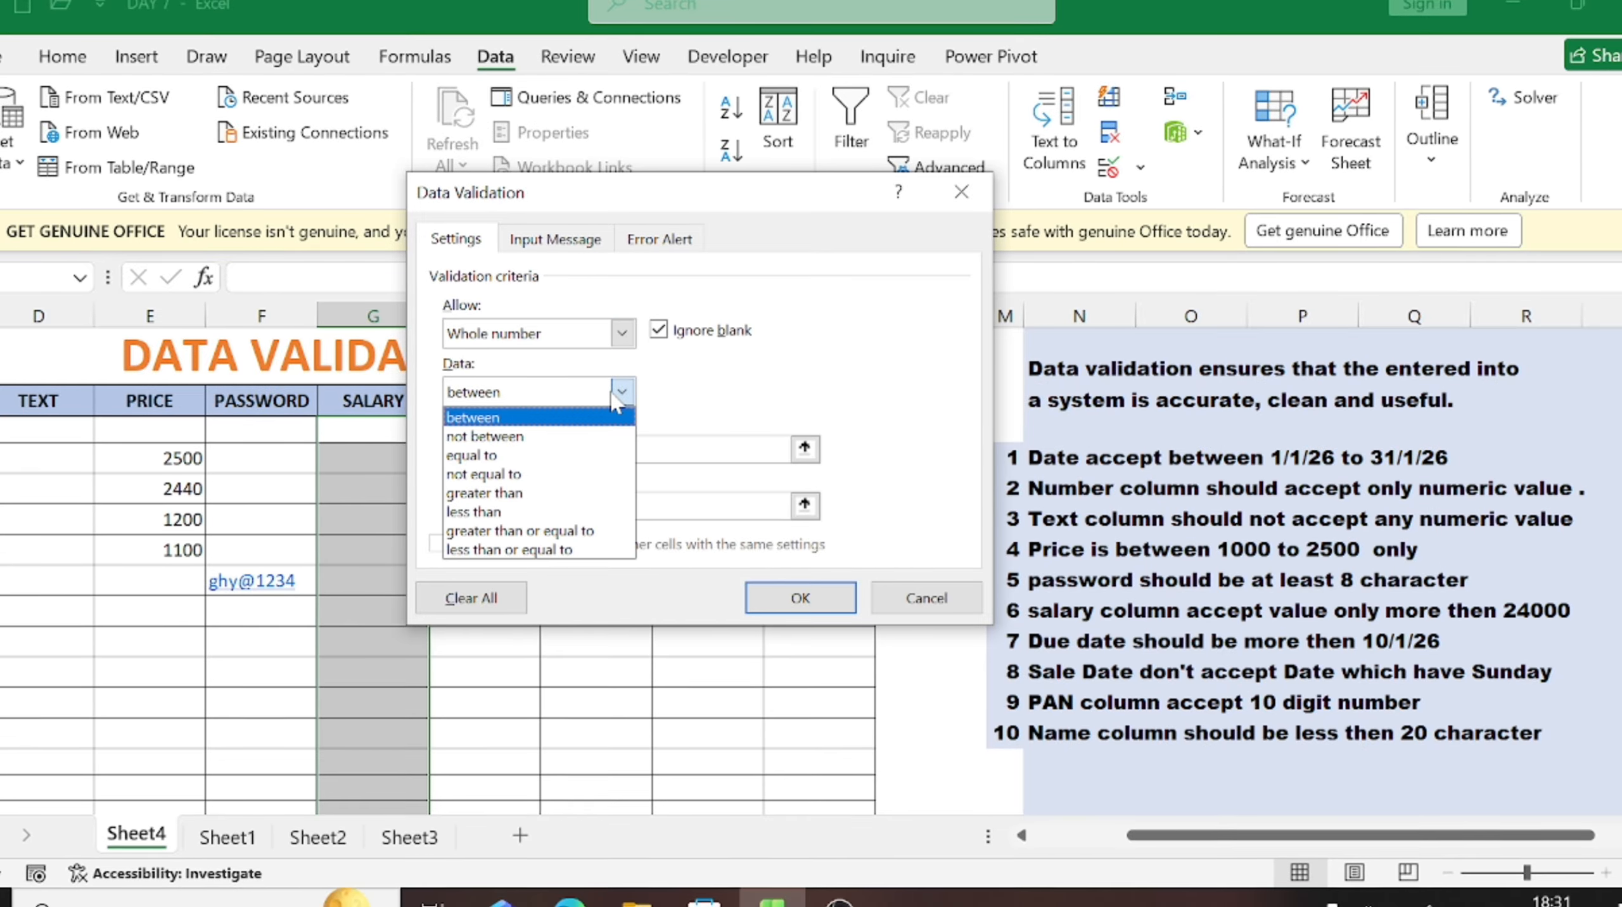
{"action": "left_click", "coordinate": [509, 495]}
{"action": "left_click", "coordinate": [498, 450]}
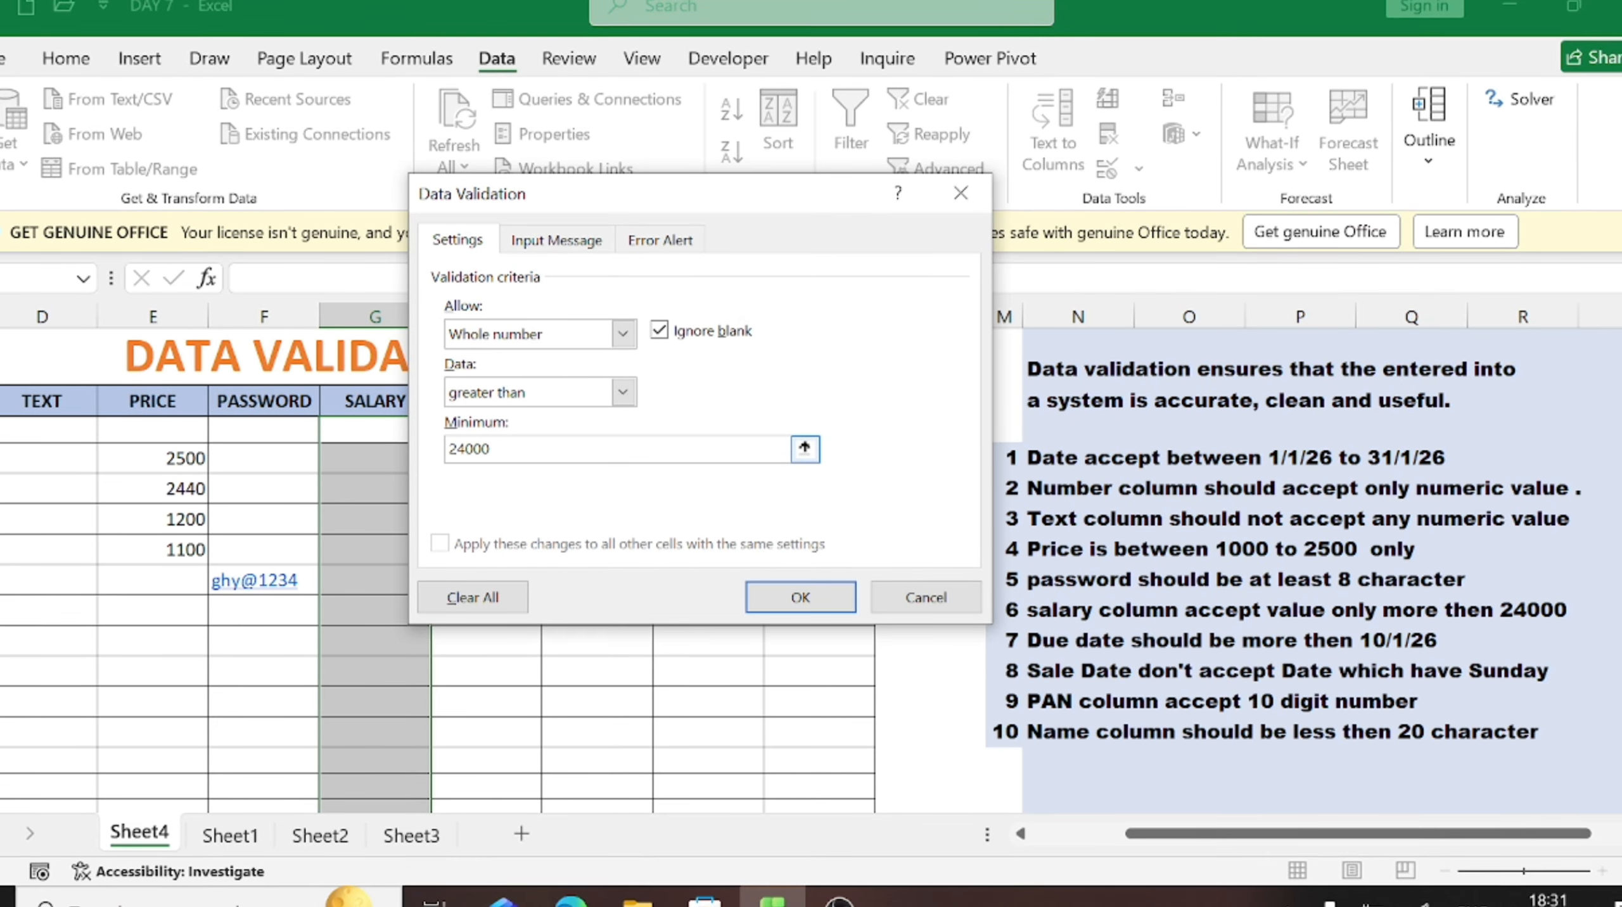
{"action": "key", "text": "Return"}
{"action": "left_click", "coordinate": [359, 515]}
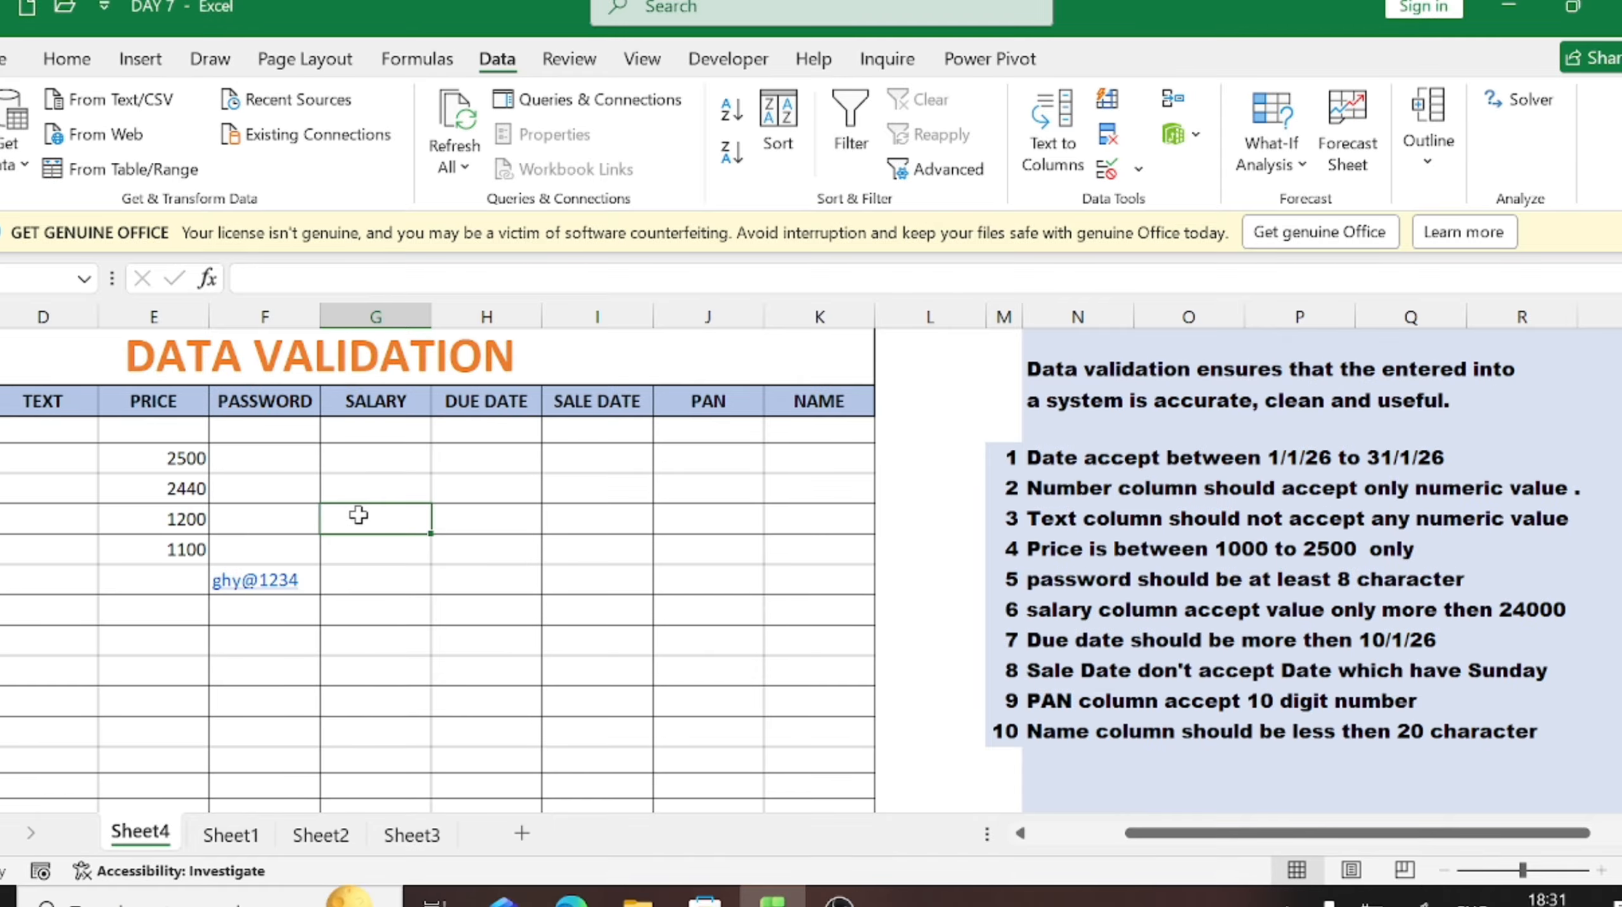
{"action": "type", "text": "23000"}
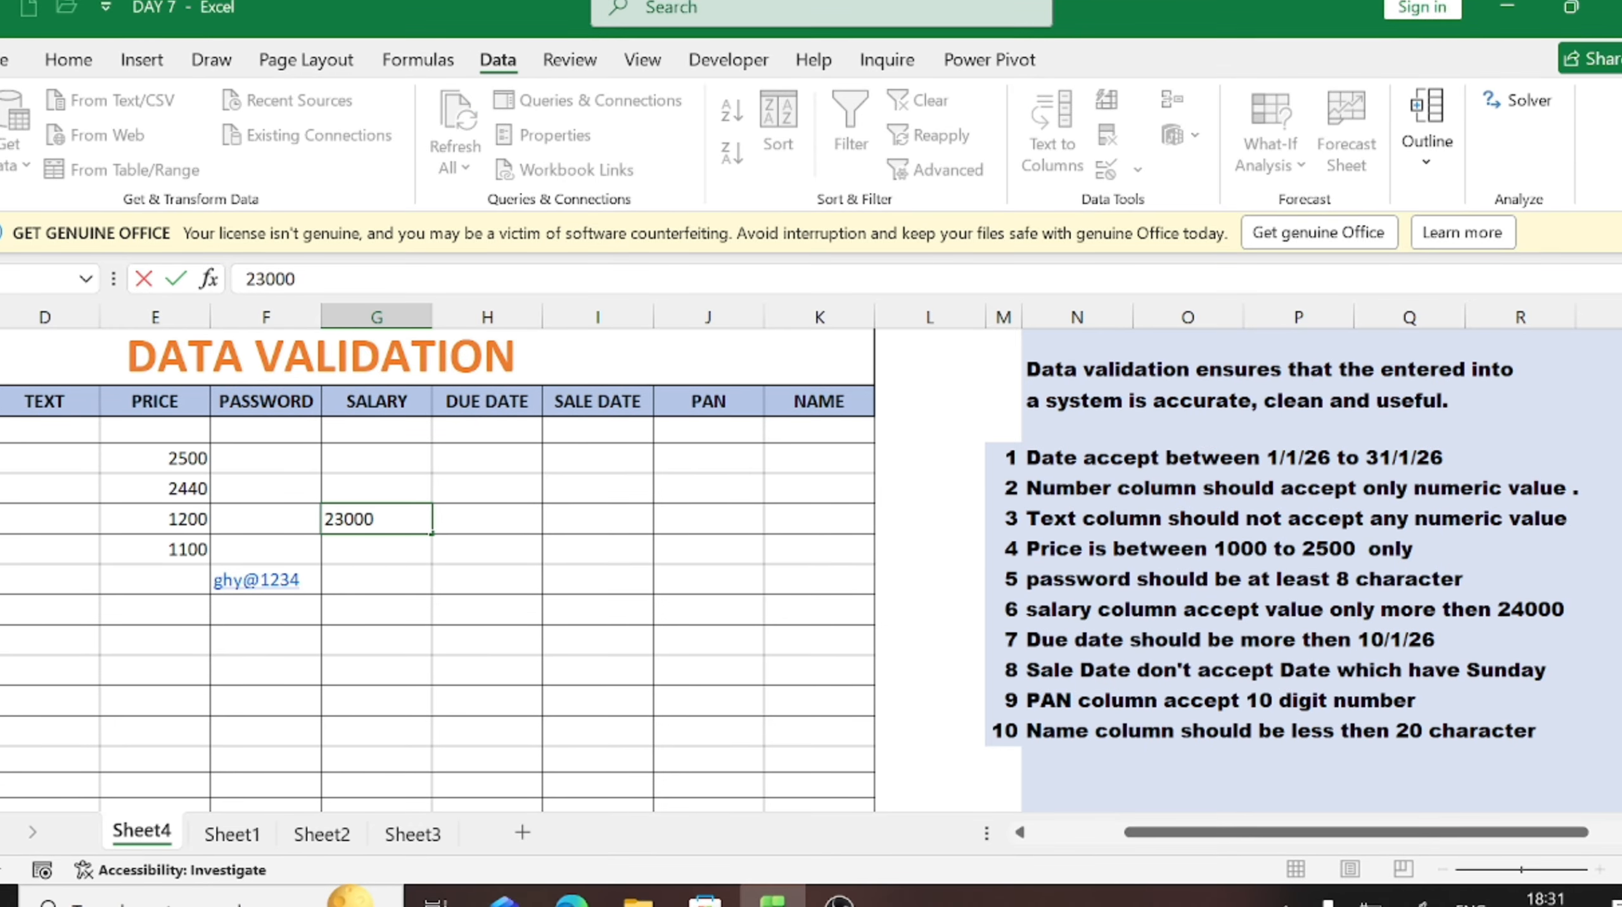
{"action": "key", "text": "Return"}
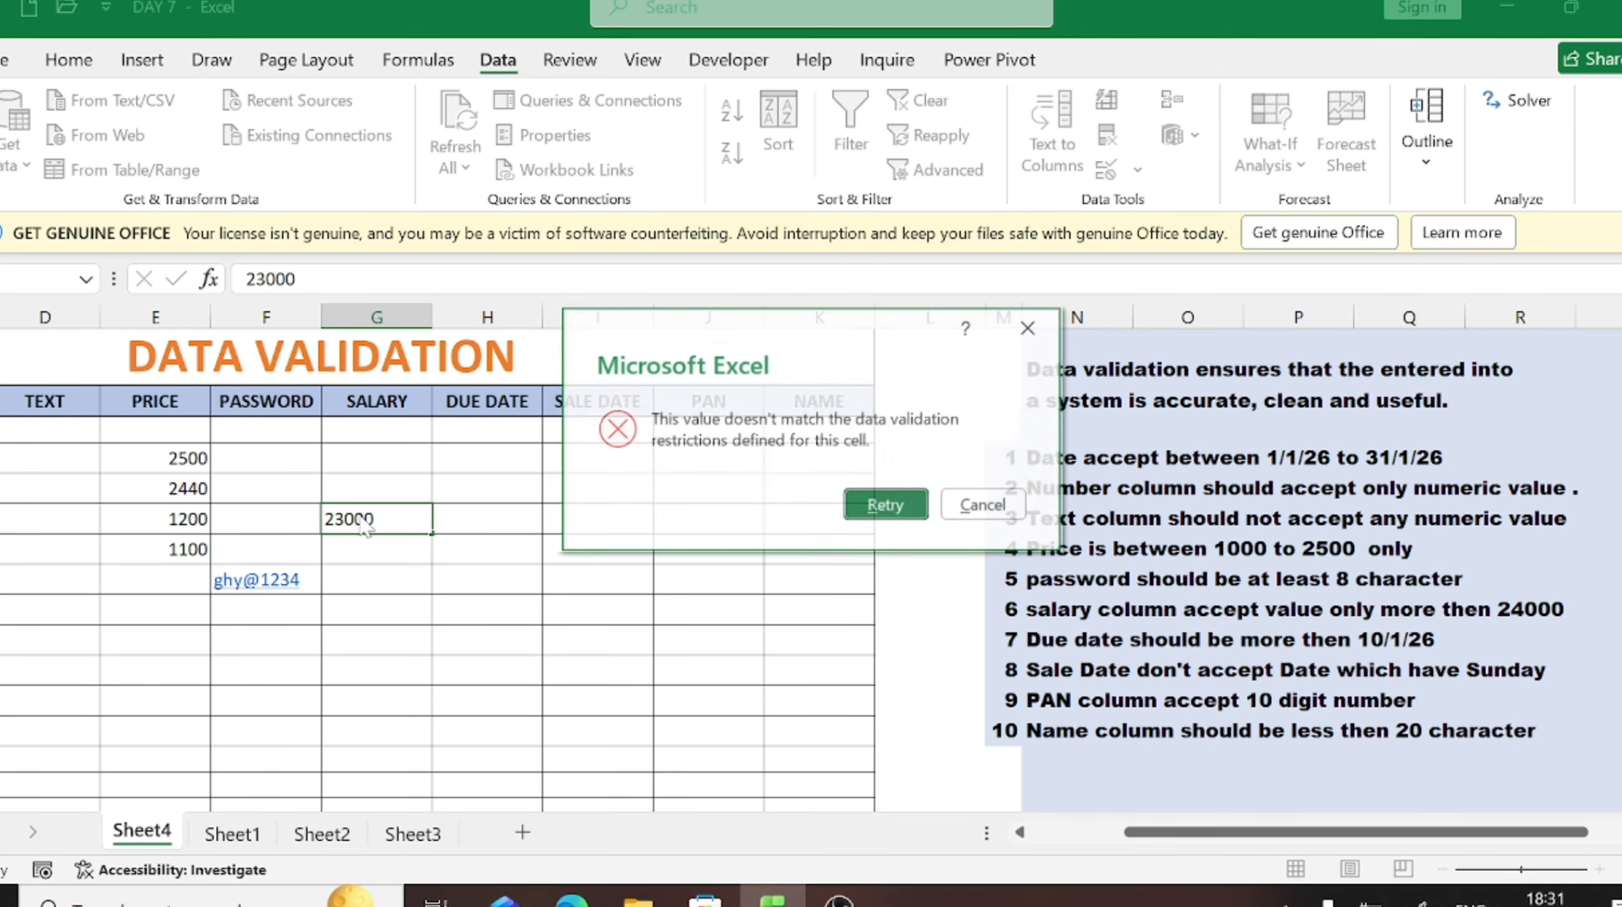
{"action": "key", "text": "Right"}
{"action": "key", "text": "Return"}
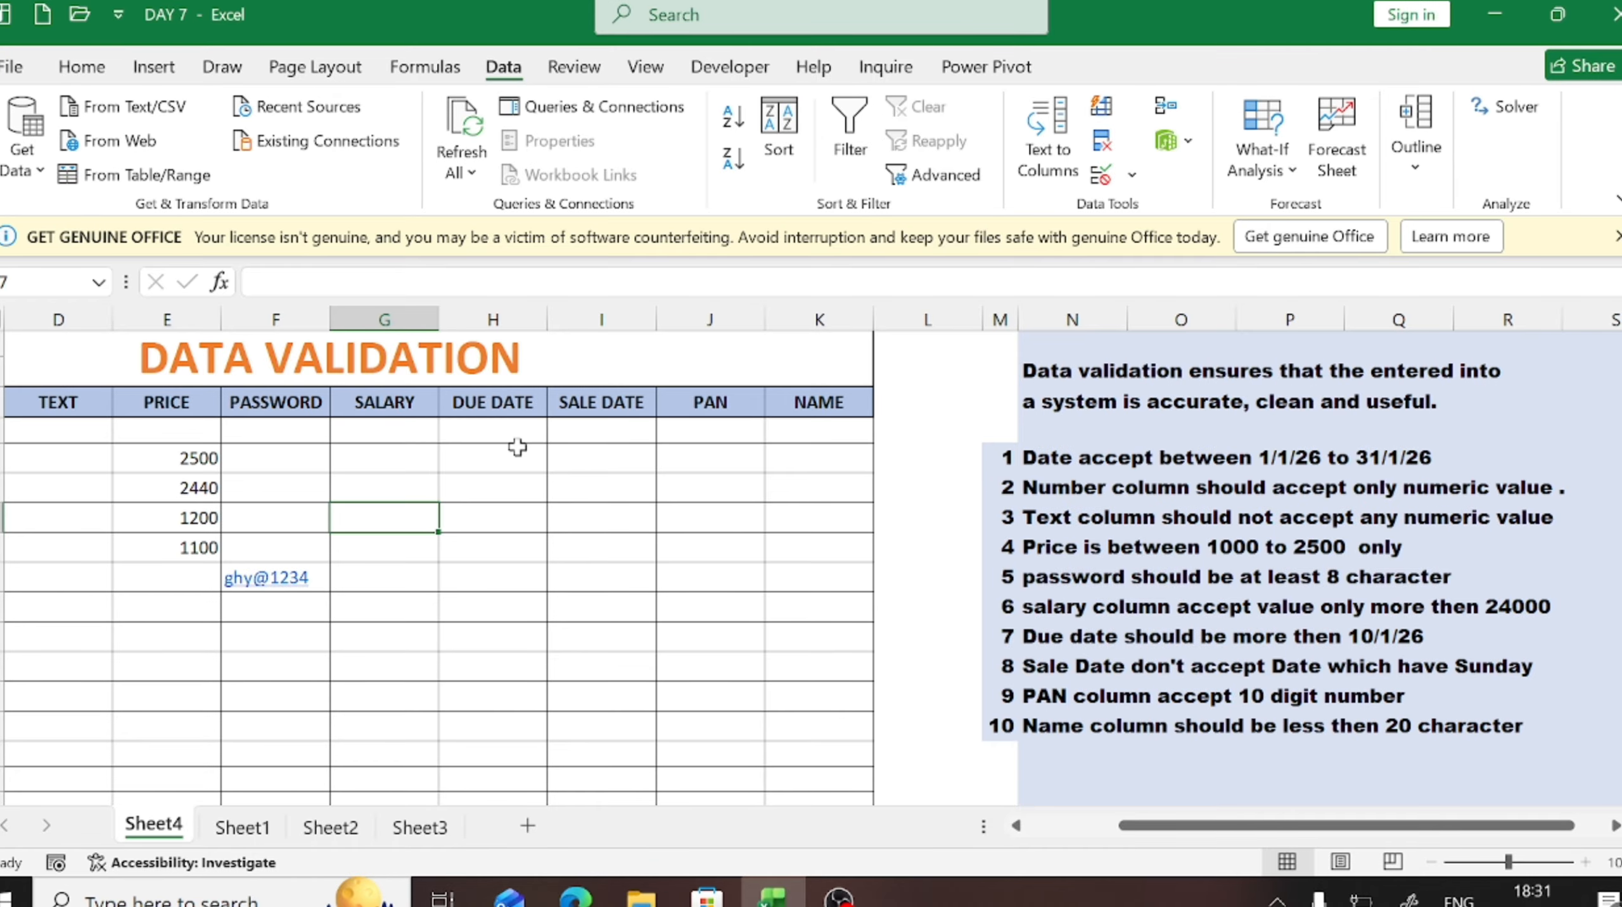
Select the DUE DATE cells, open Data Validation with Alt+D, L, and move the dialog off the table
{"action": "left_click_drag", "start_coordinate": [518, 435], "coordinate": [475, 666]}
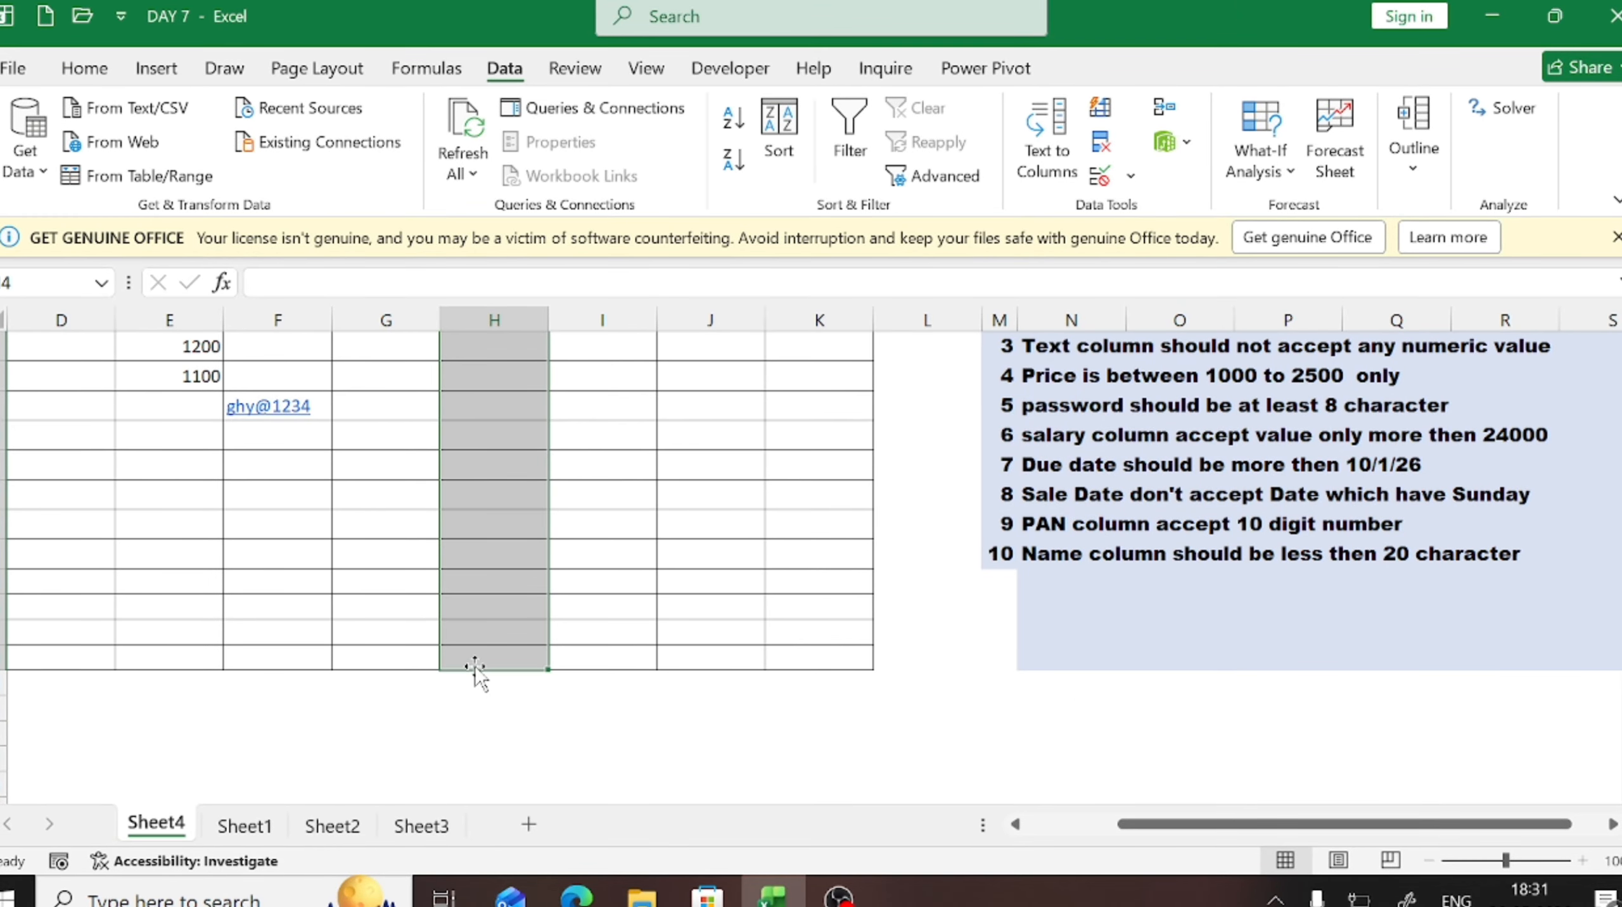
{"action": "scroll", "coordinate": [475, 667], "scroll_direction": "up", "scroll_amount": 2}
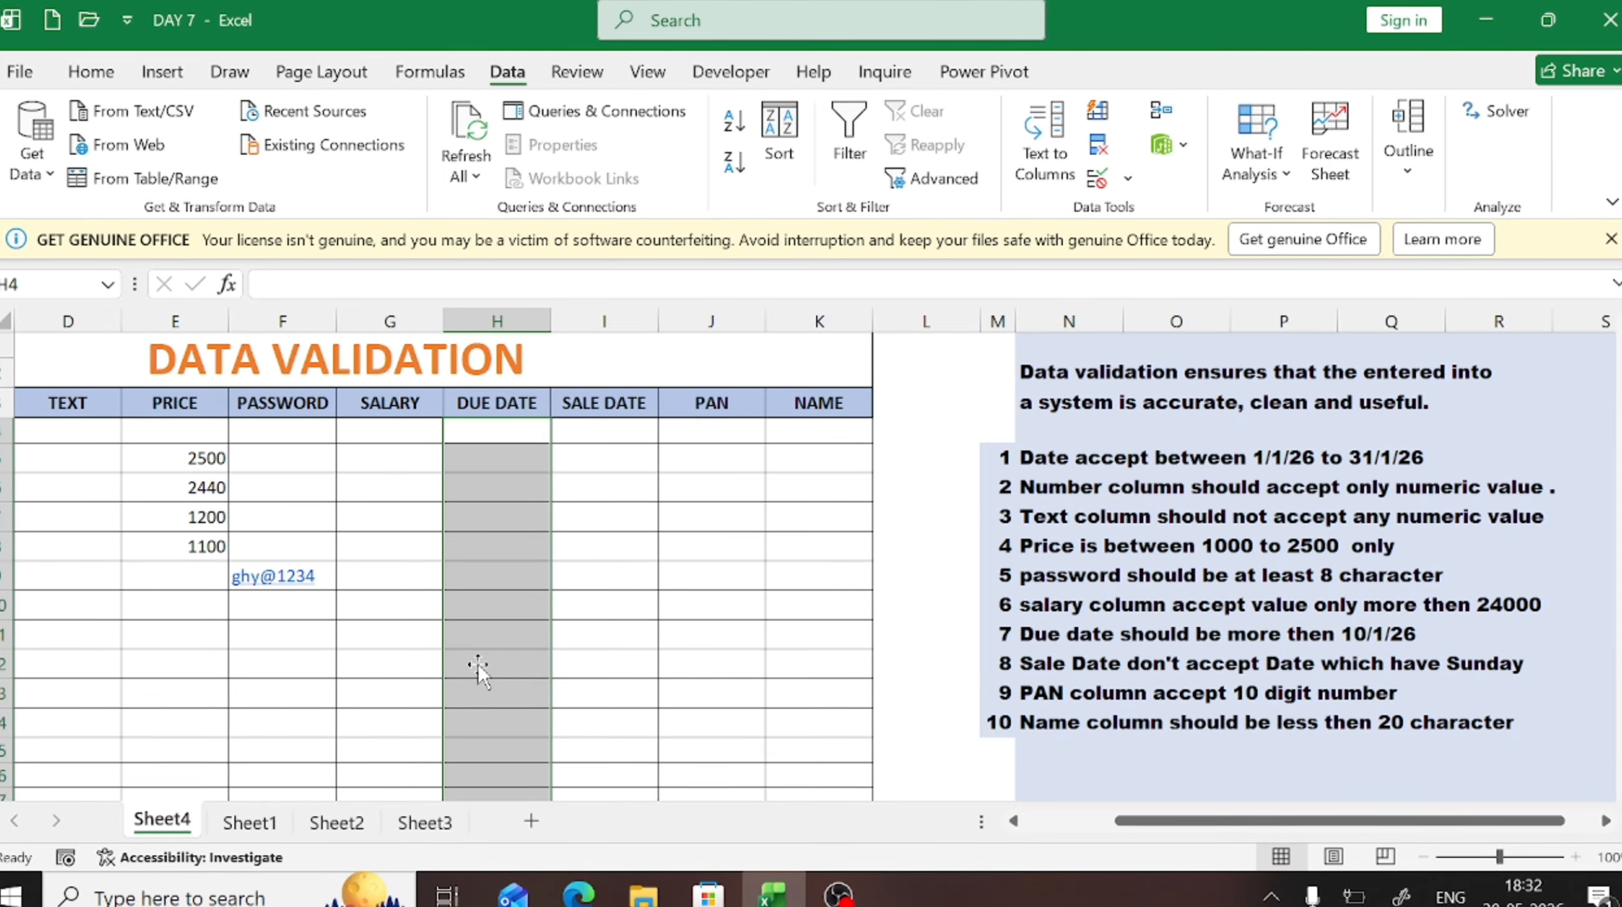
{"action": "key", "text": "alt+d"}
{"action": "key", "text": "l"}
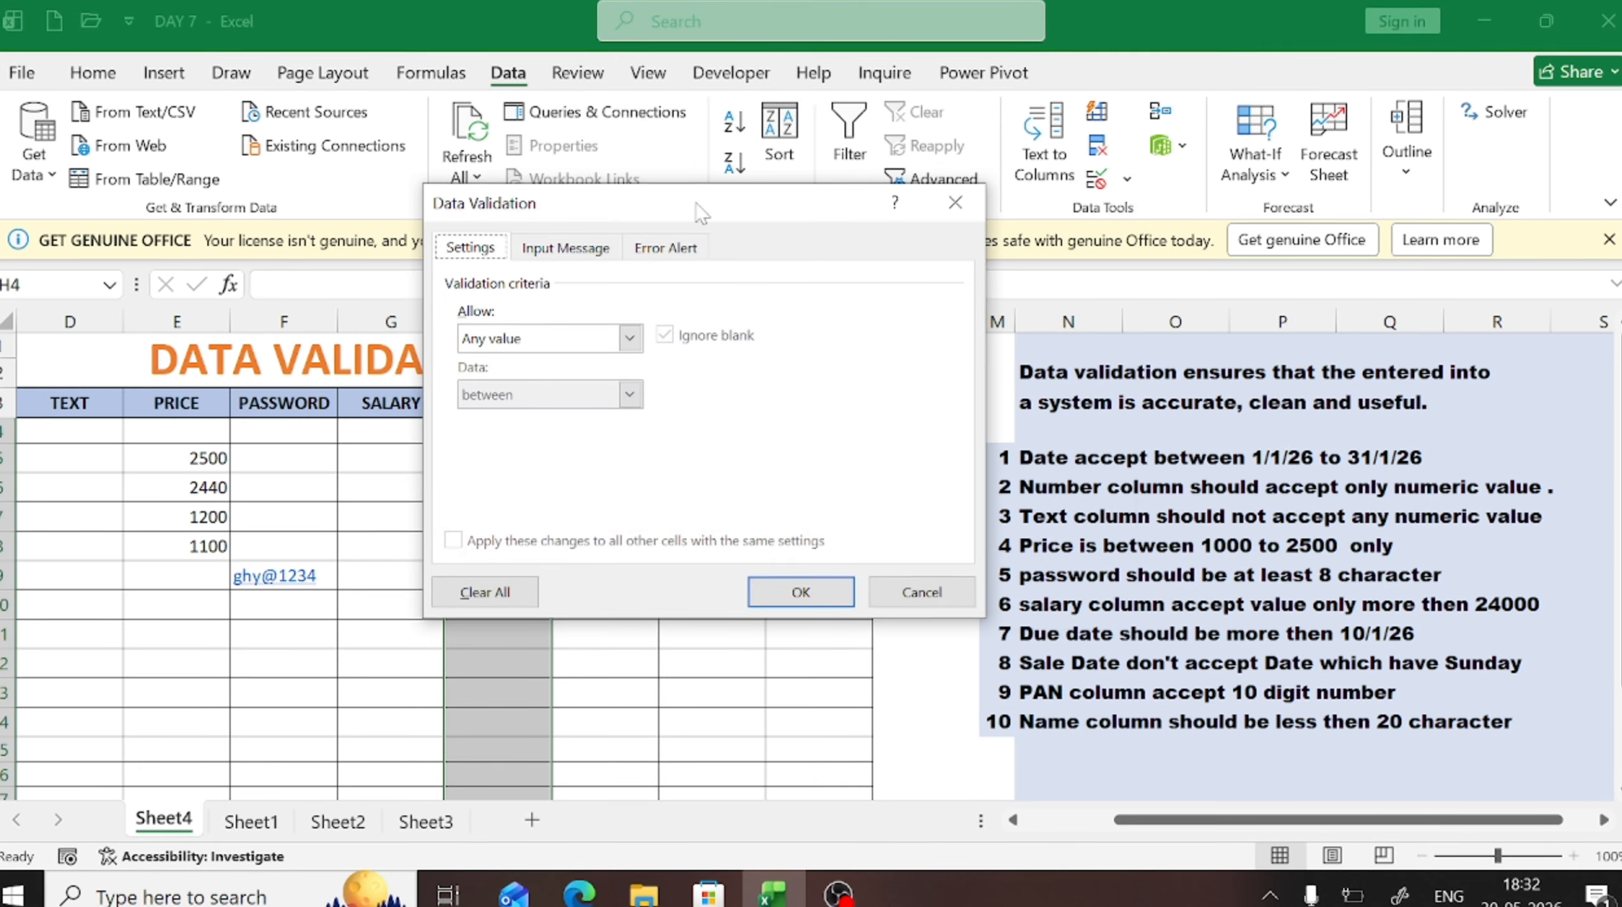
{"action": "left_click_drag", "start_coordinate": [699, 213], "coordinate": [958, 63]}
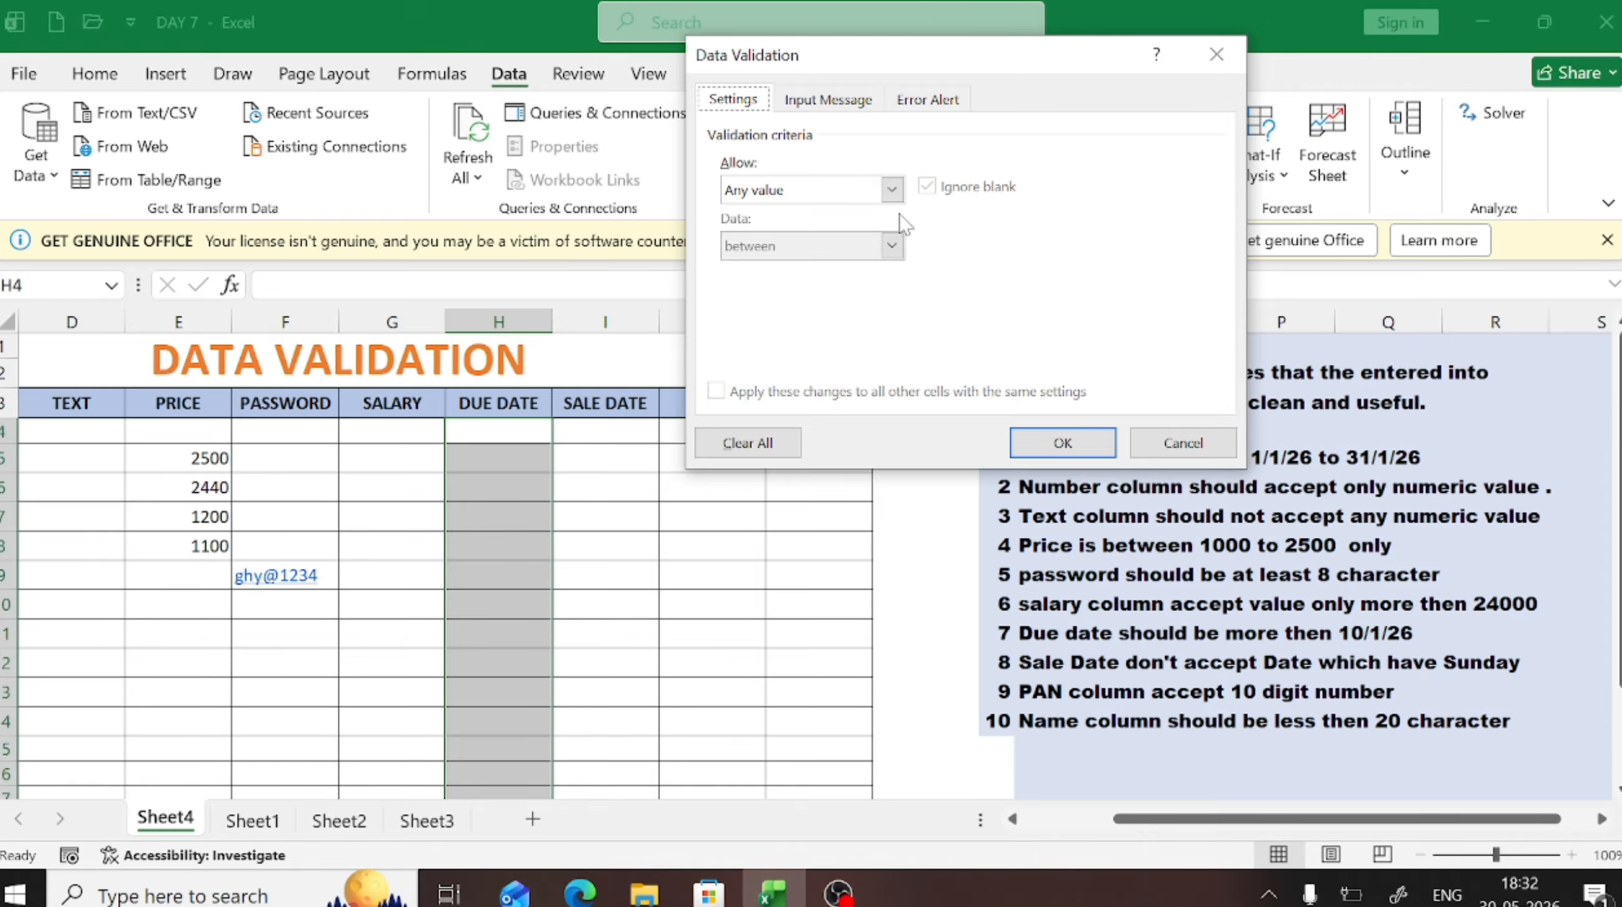
Allow only dates greater than the start date 10/01/2026
{"action": "left_click", "coordinate": [891, 191]}
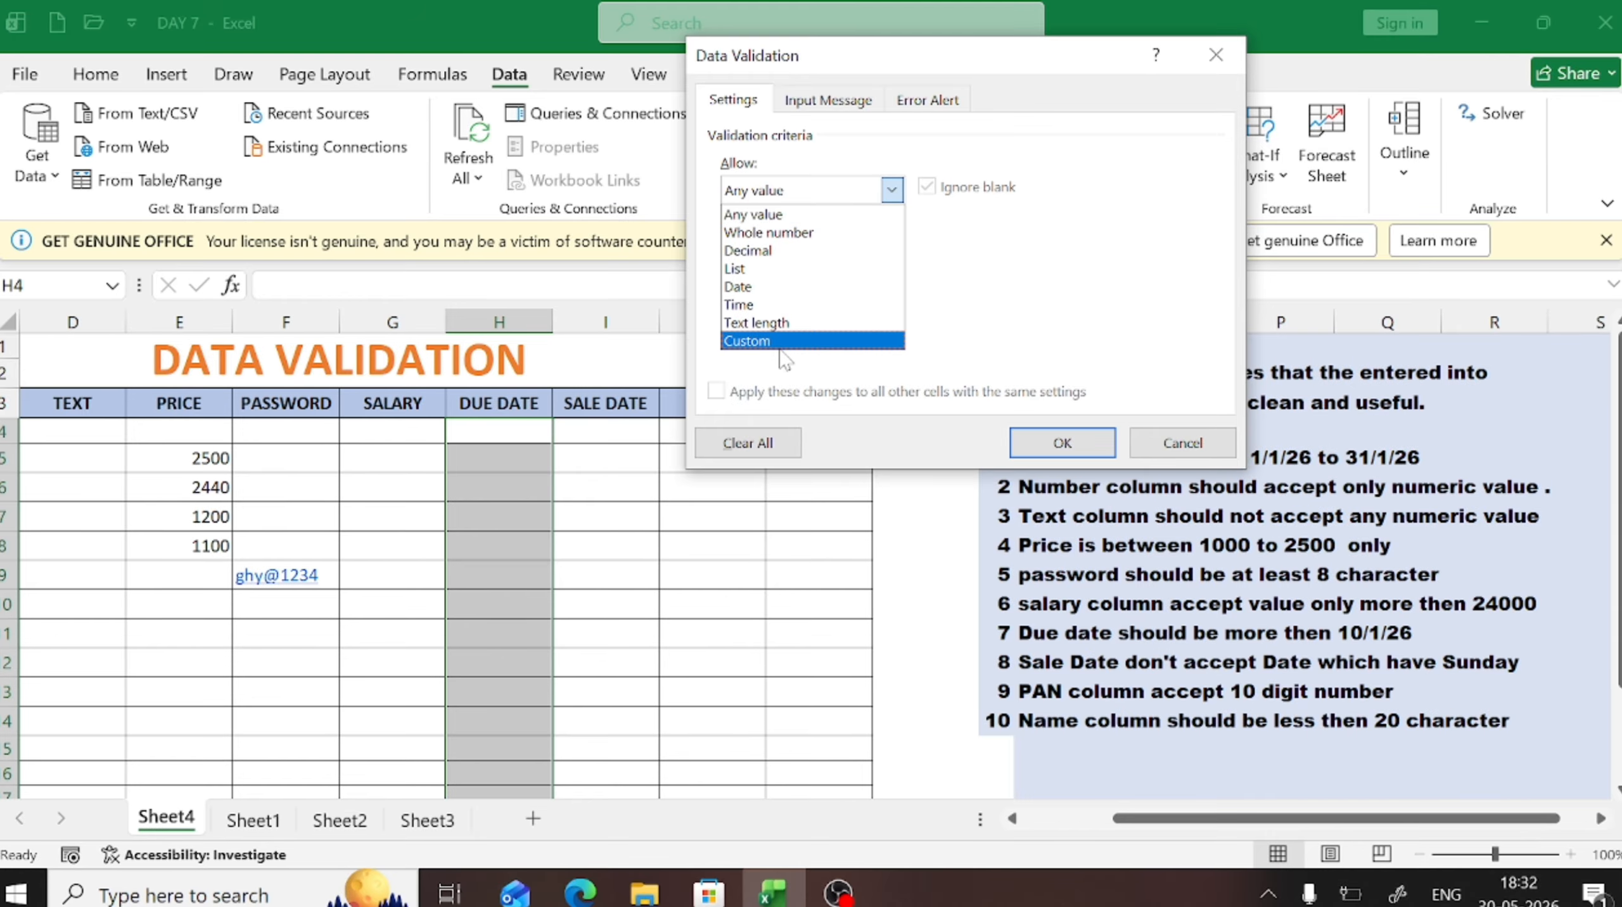
{"action": "left_click", "coordinate": [781, 288]}
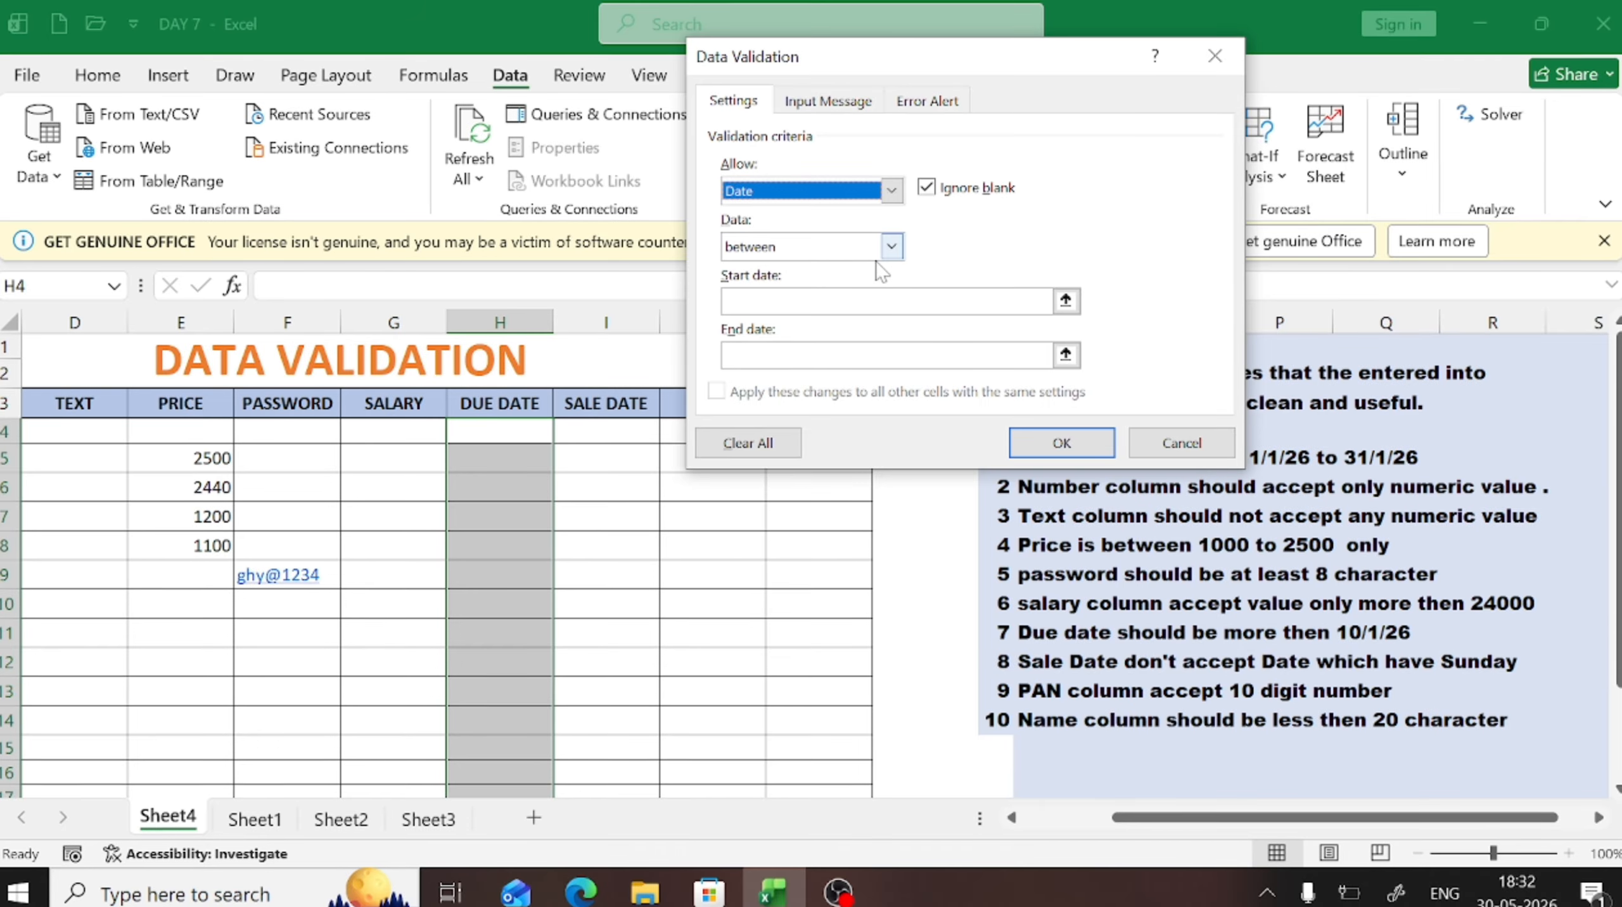
{"action": "left_click", "coordinate": [891, 248]}
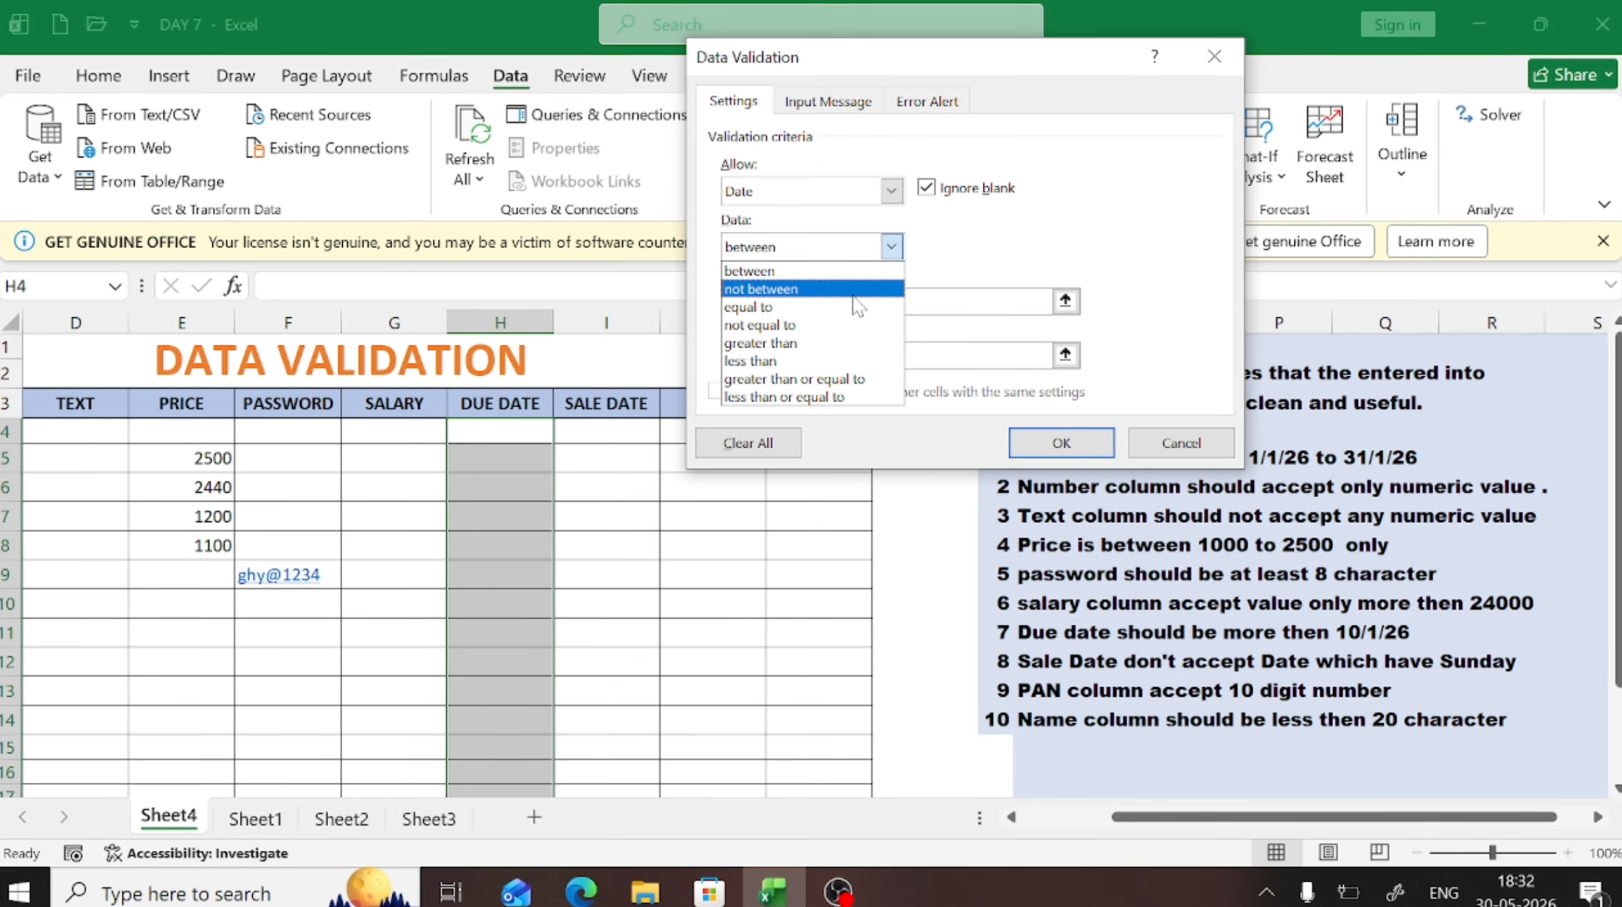
{"action": "left_click", "coordinate": [809, 347]}
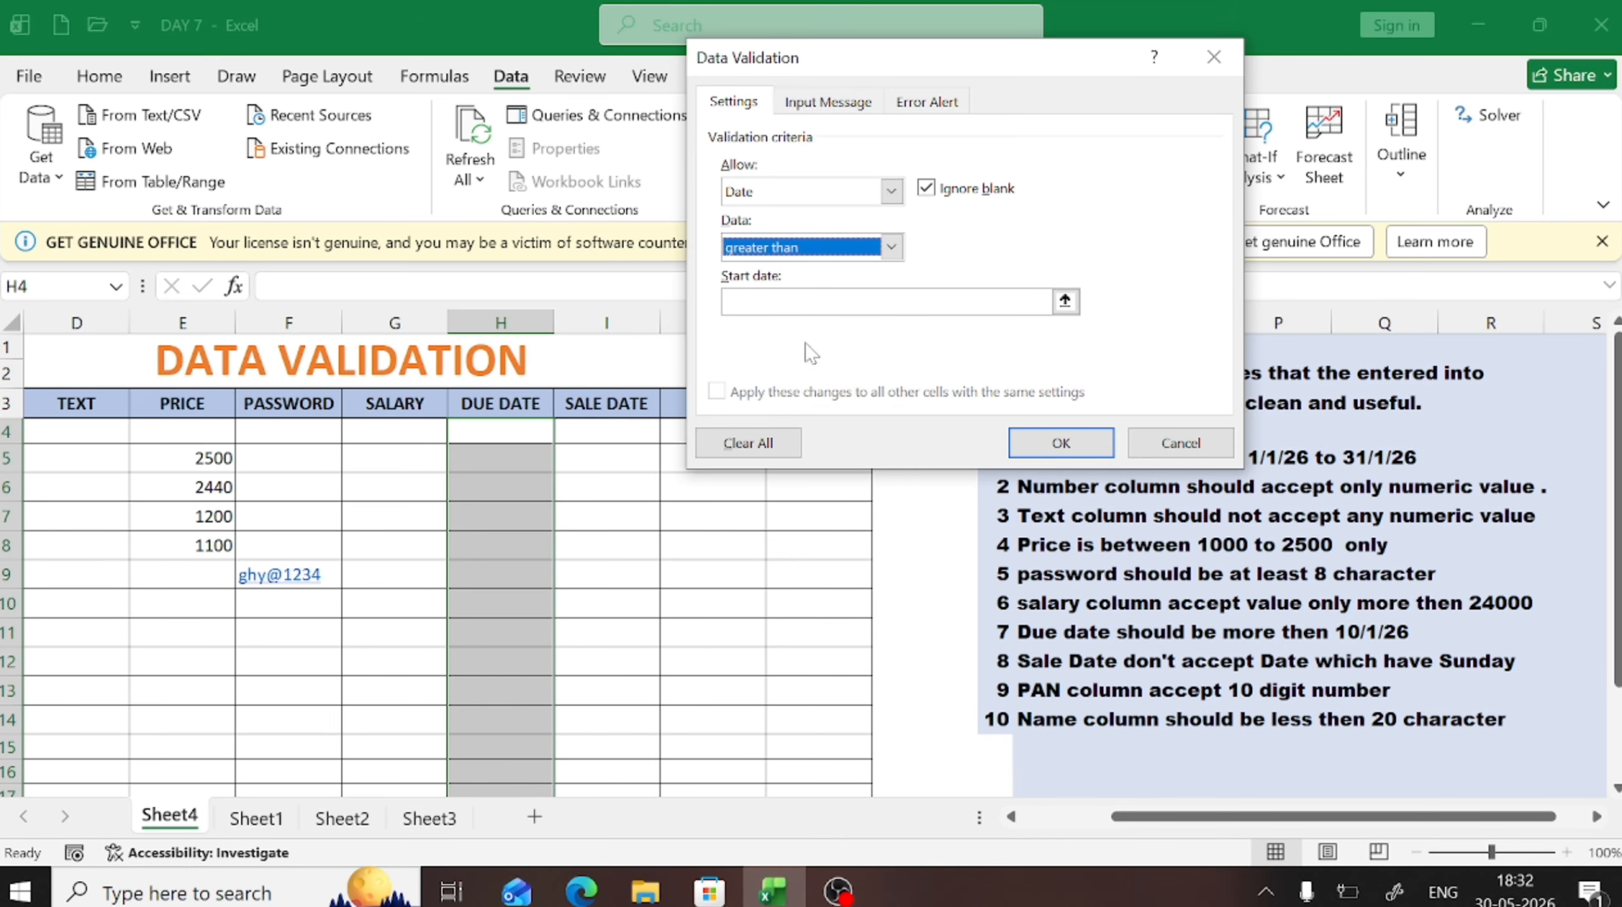
{"action": "left_click", "coordinate": [806, 301]}
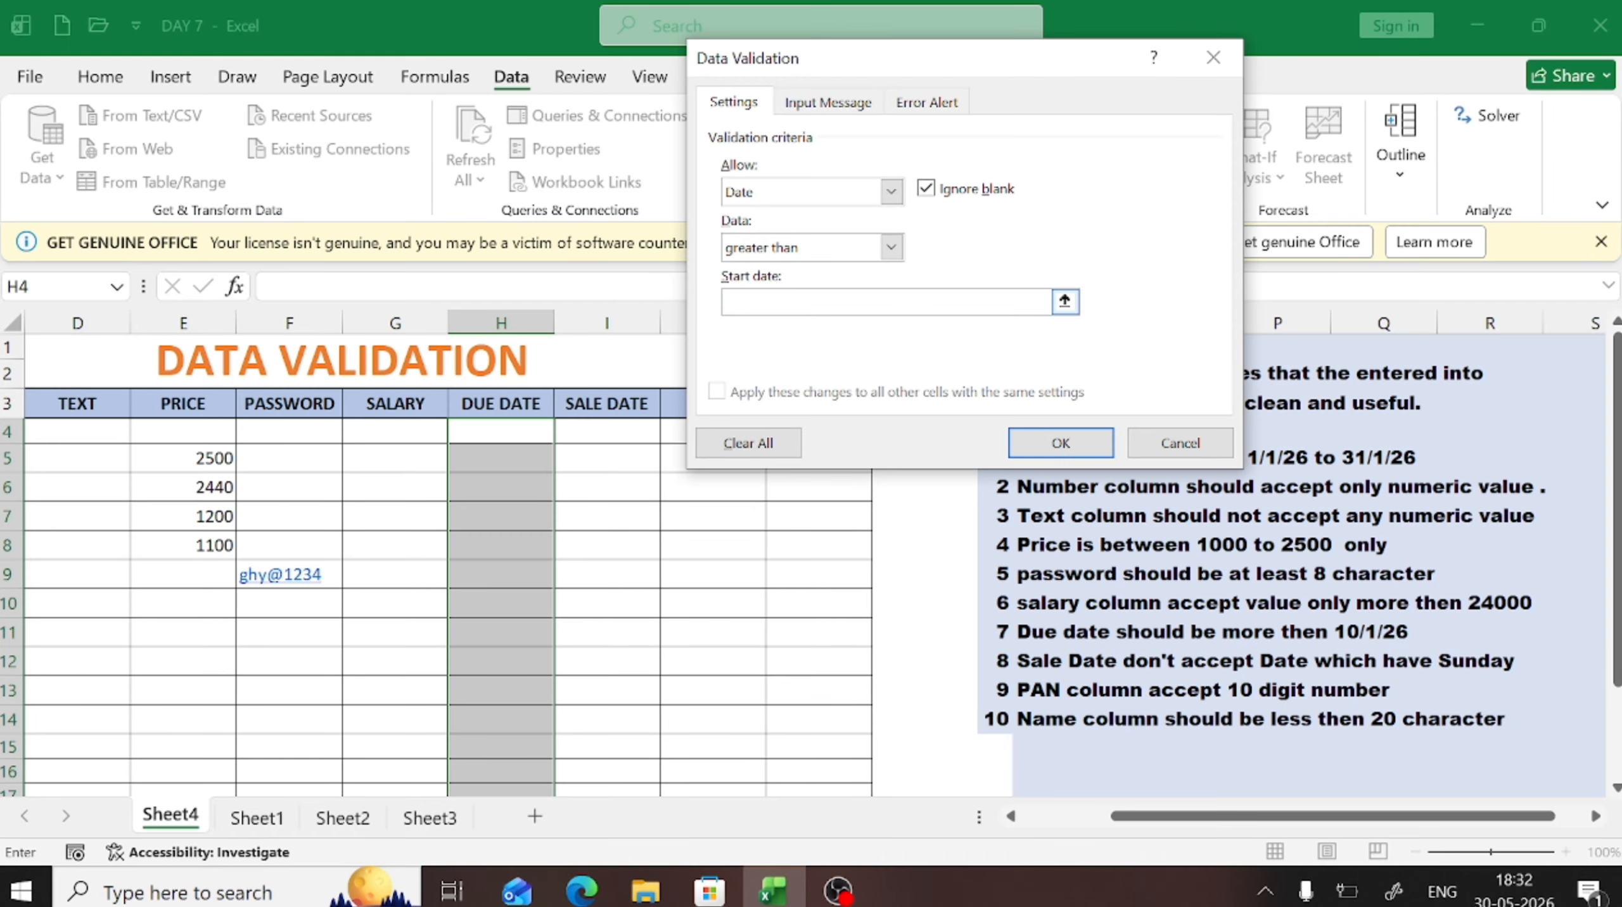
{"action": "type", "text": "10/01"}
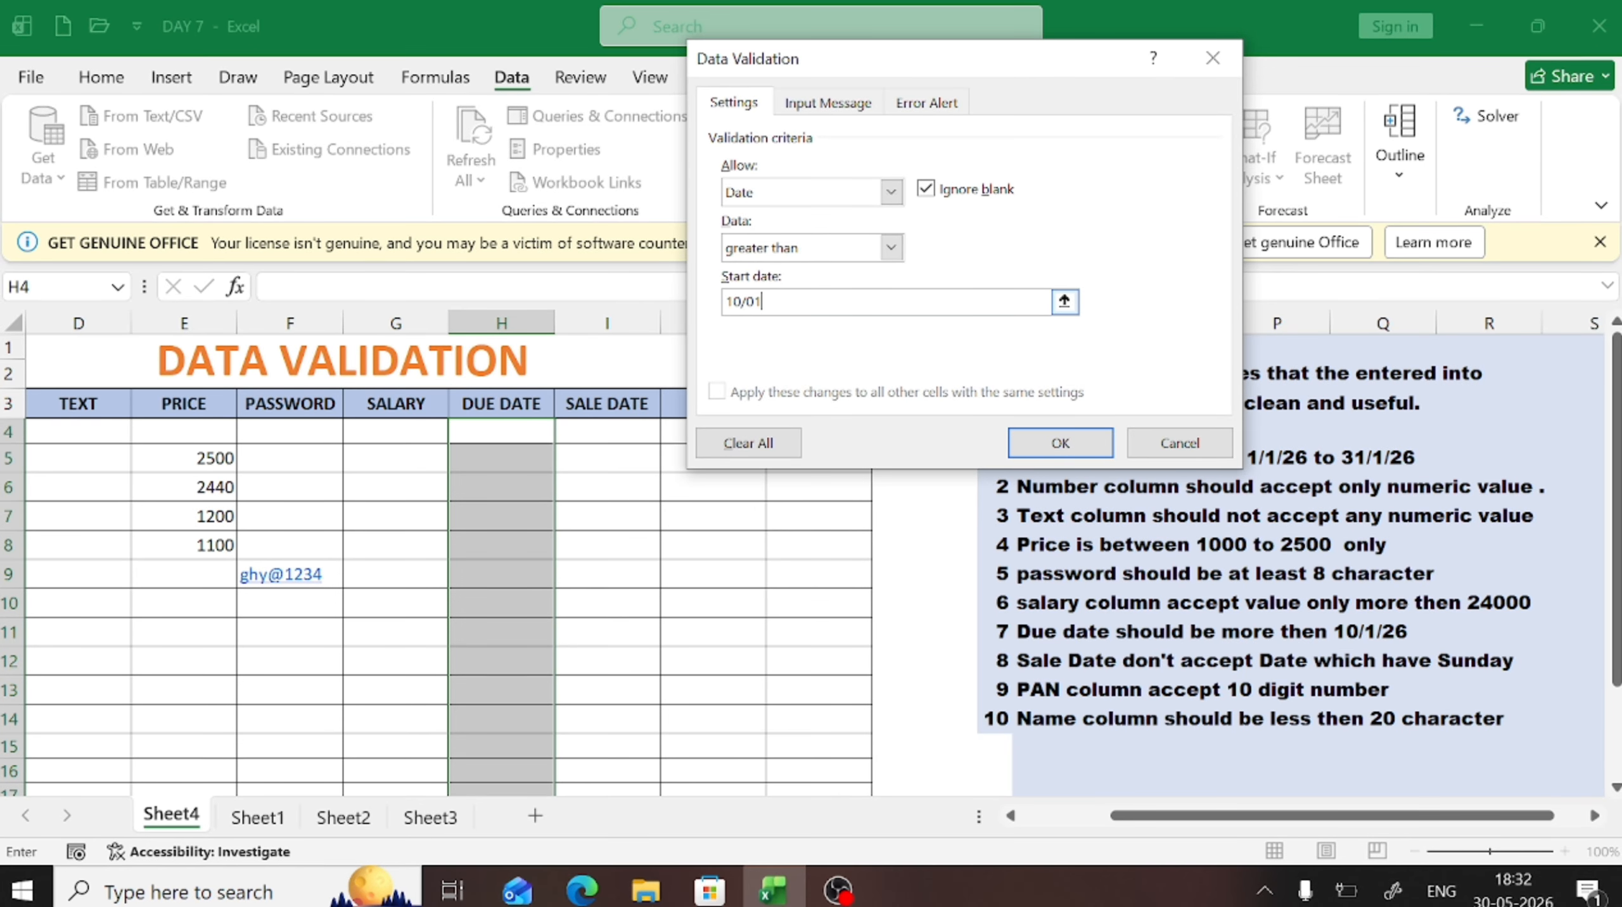
{"action": "type", "text": "/2026"}
{"action": "key", "text": "Return"}
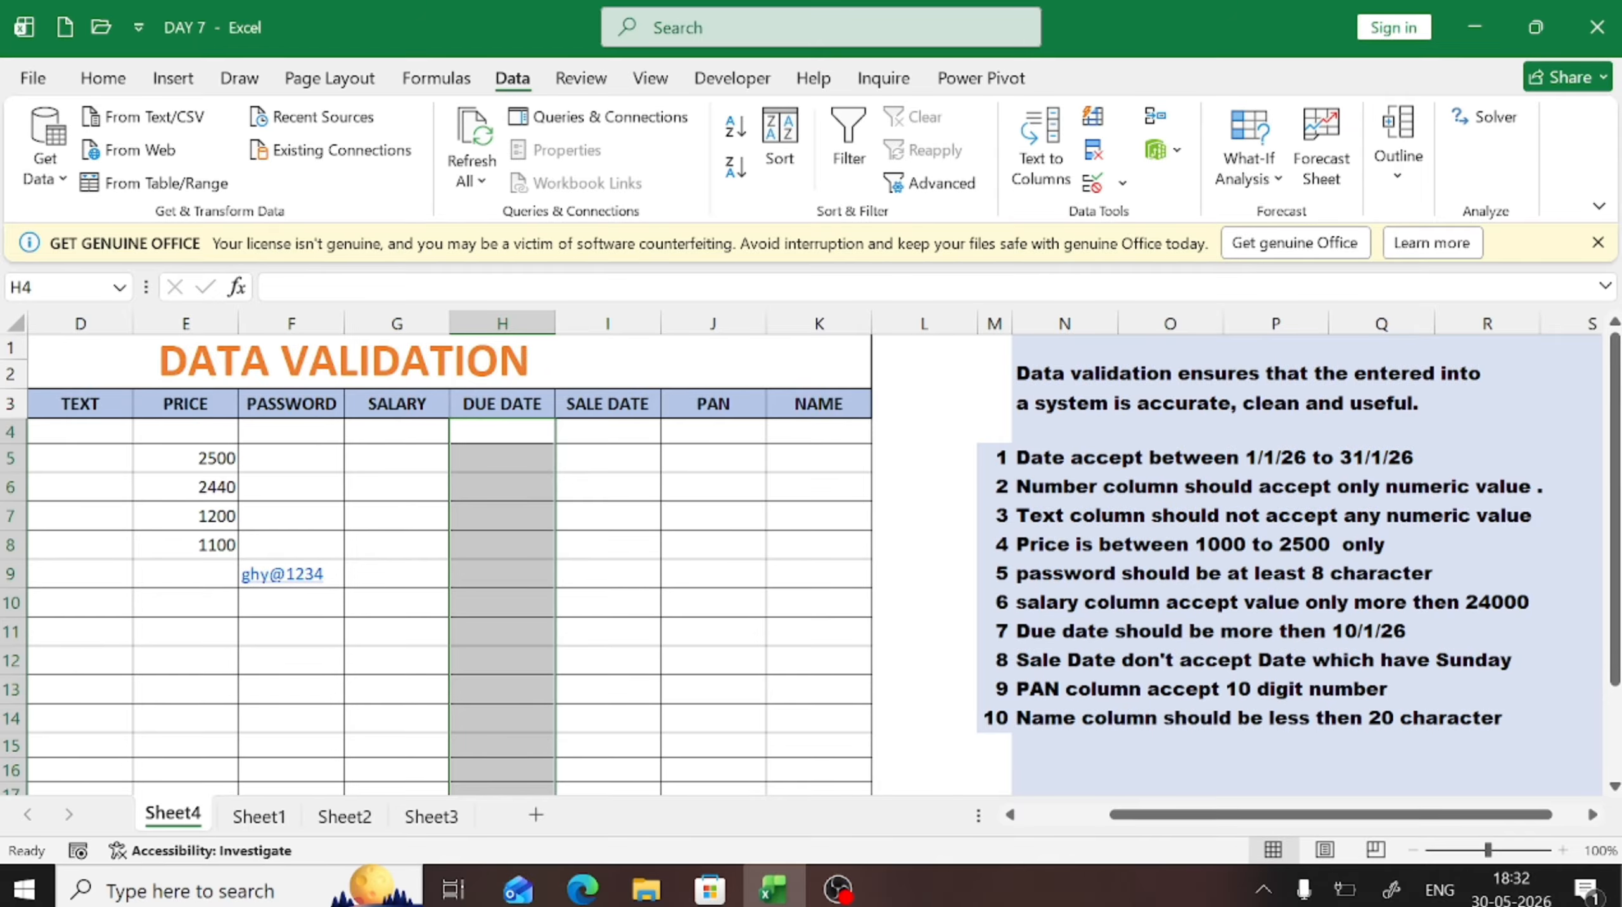
{"action": "left_click", "coordinate": [518, 494]}
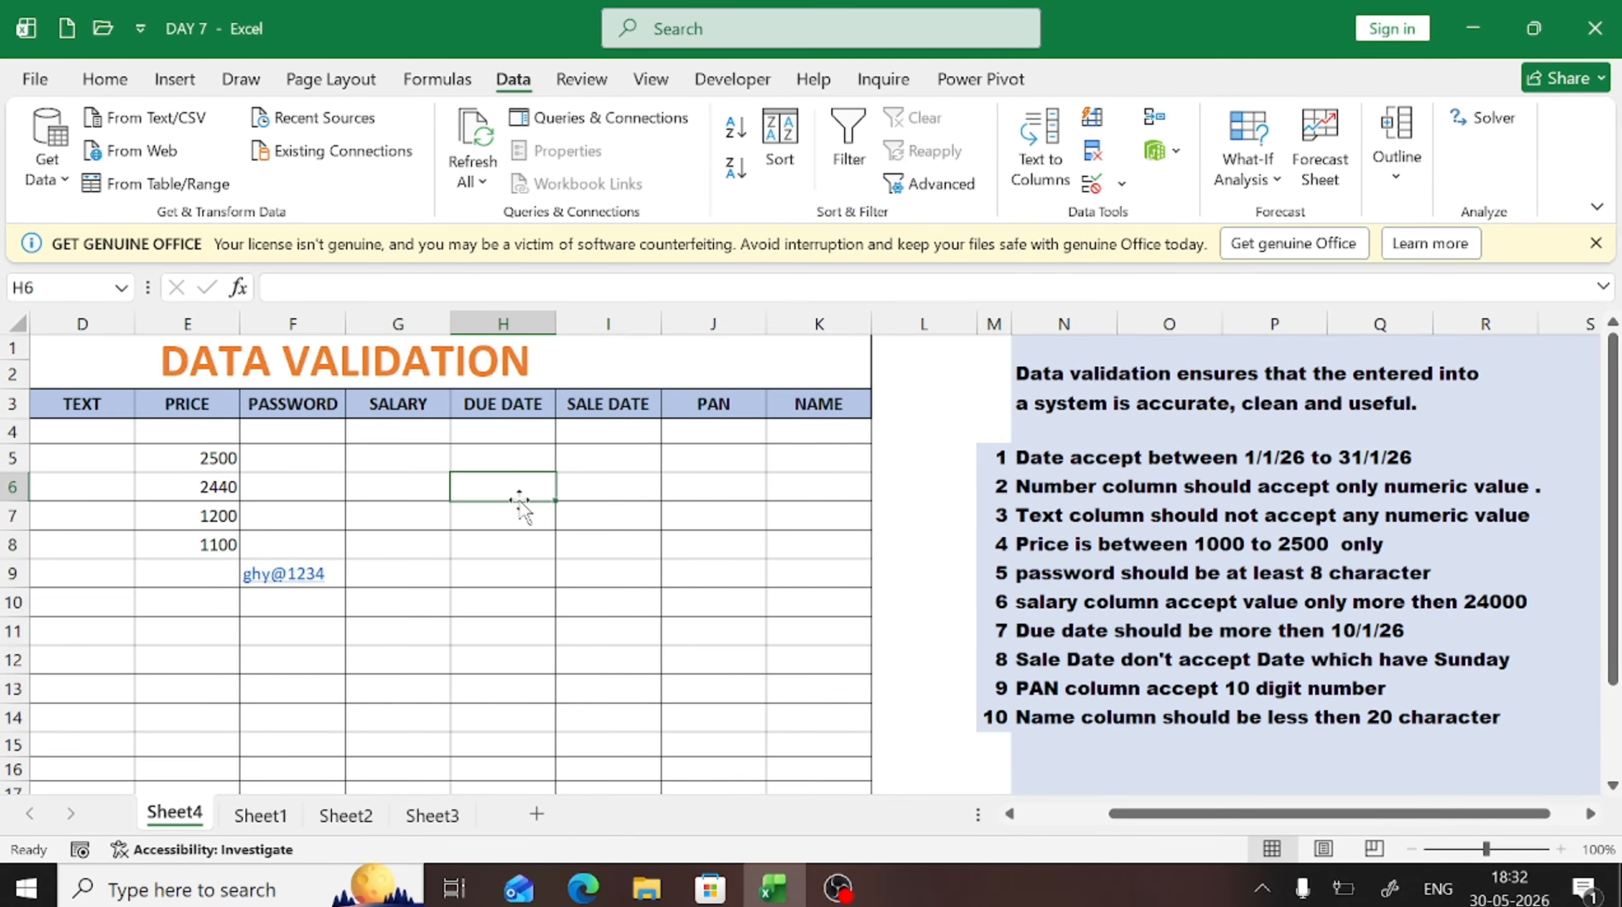
{"action": "type", "text": "12"}
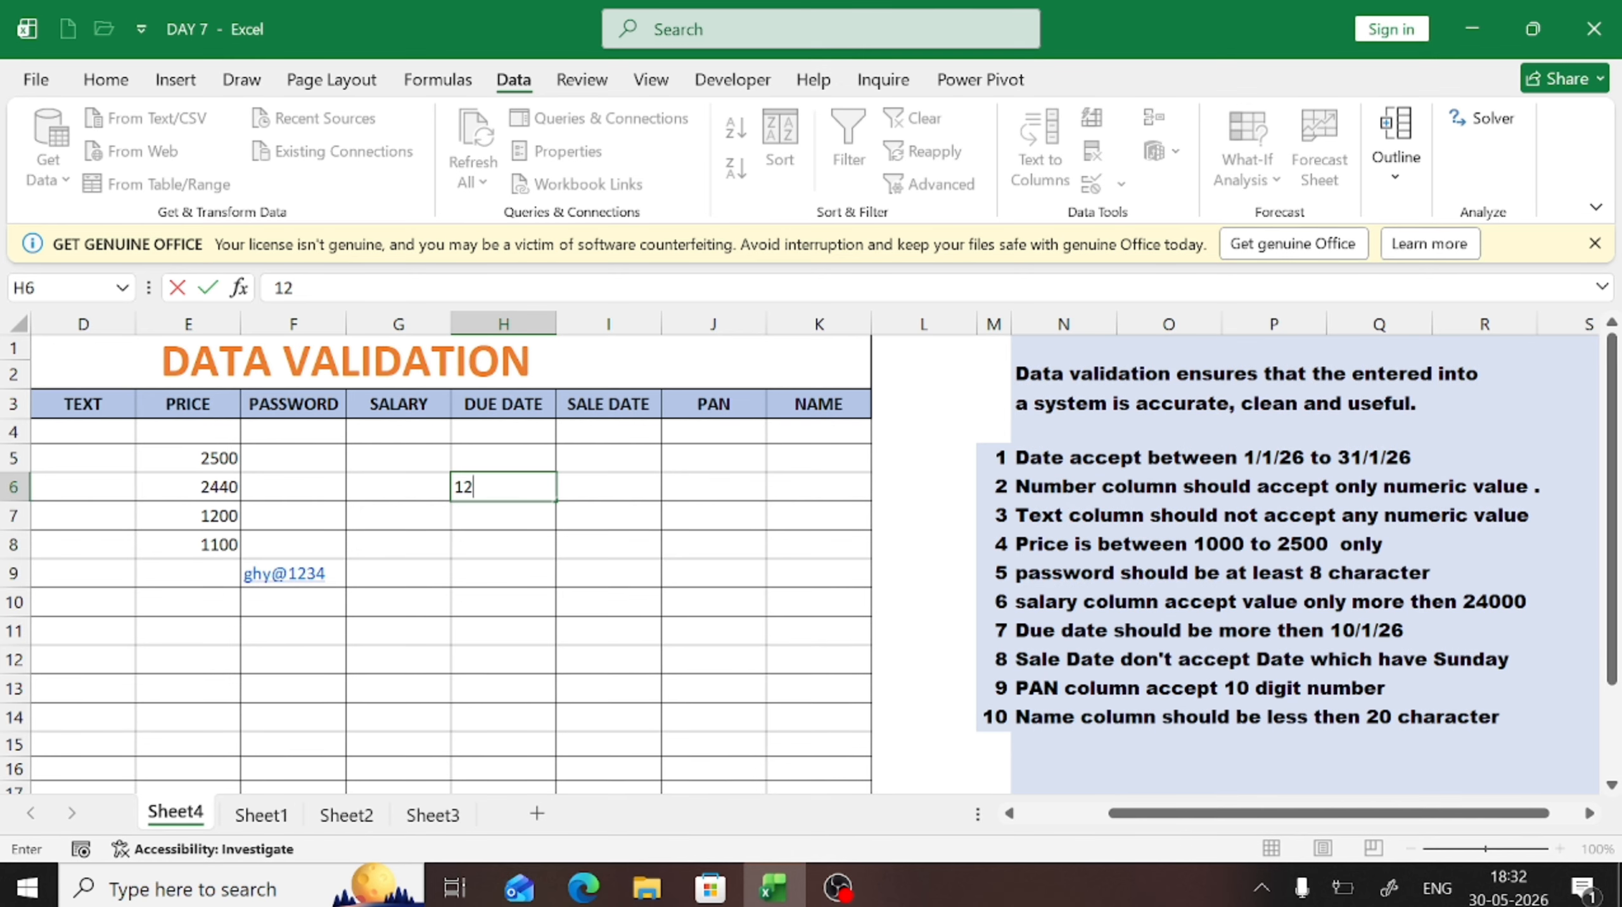
{"action": "type", "text": "/121/26"}
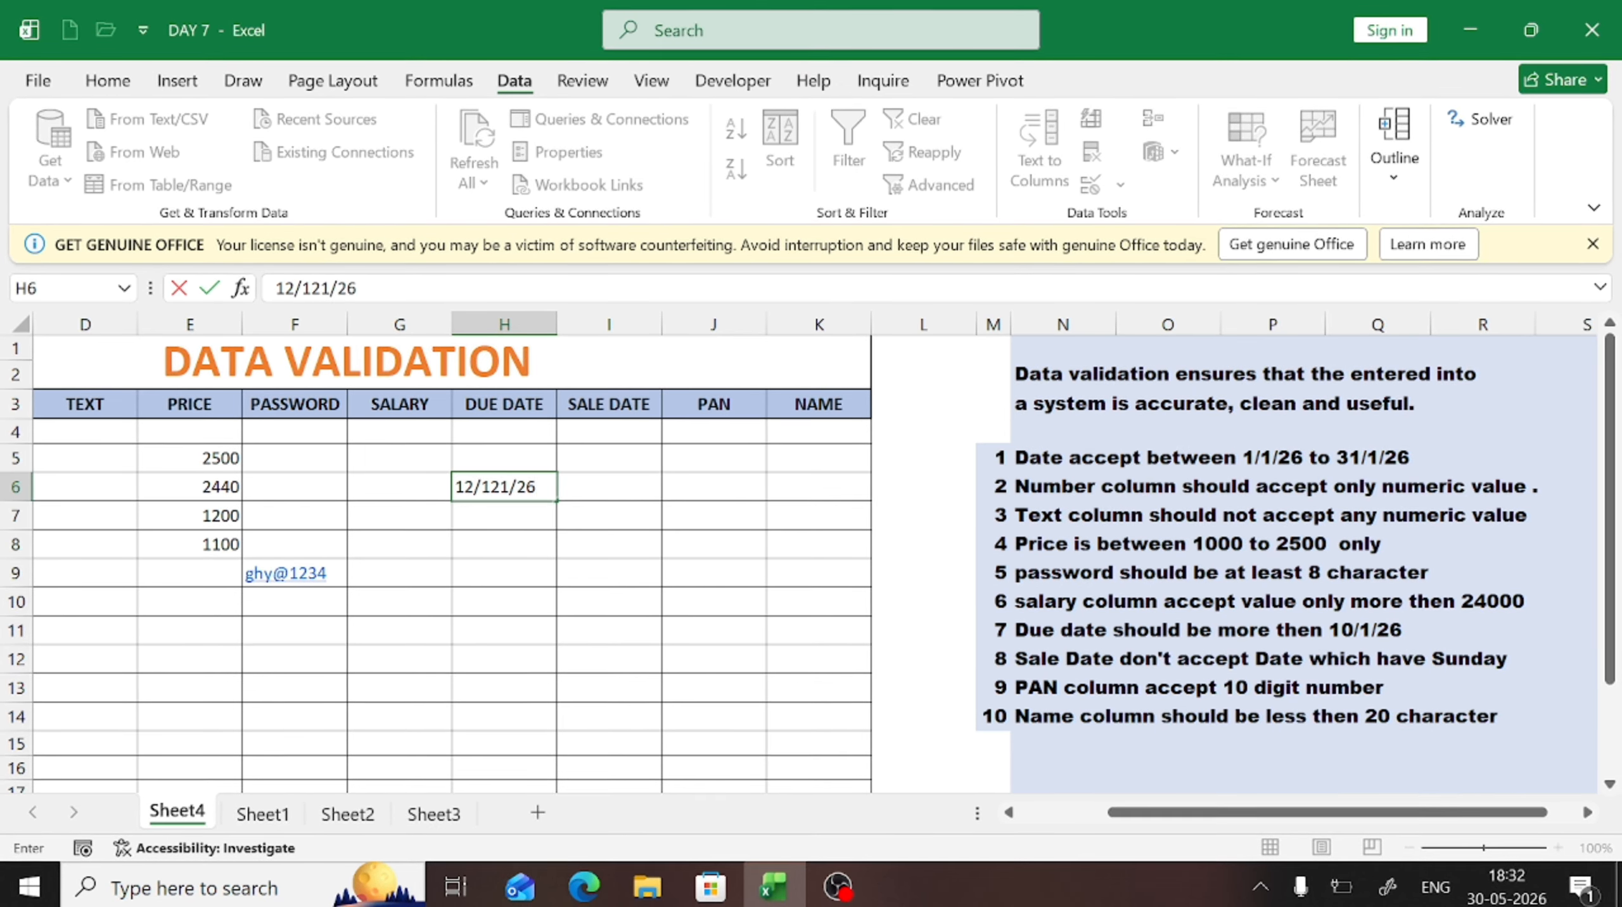
{"action": "key", "text": "Return"}
{"action": "key", "text": "Return"}
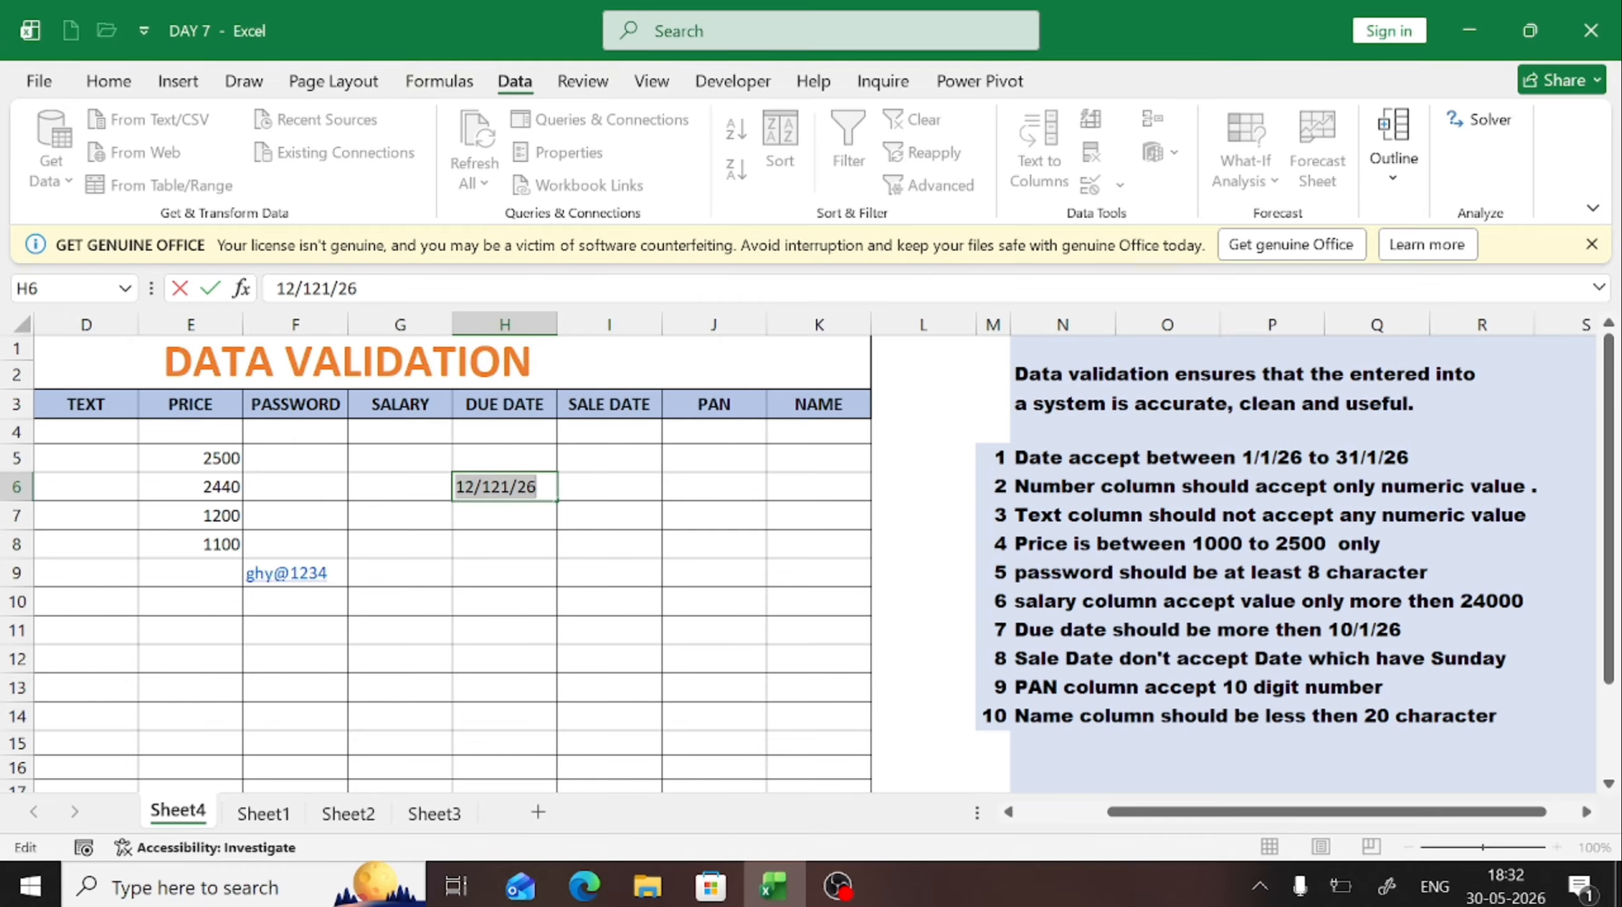
{"action": "type", "text": "12"}
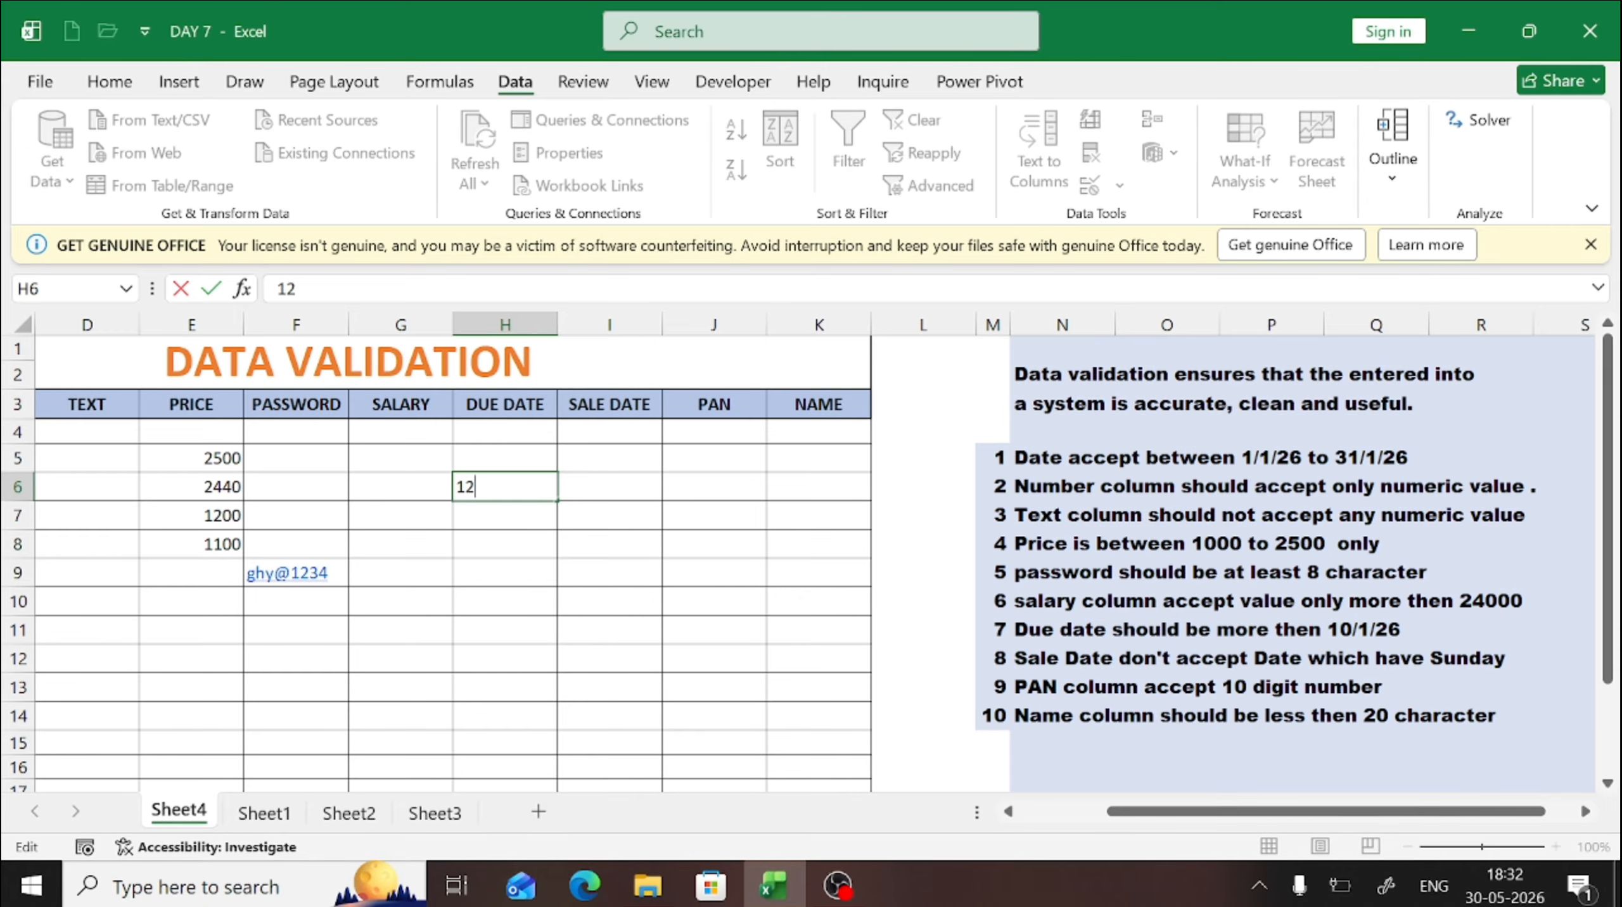
{"action": "type", "text": "/12"}
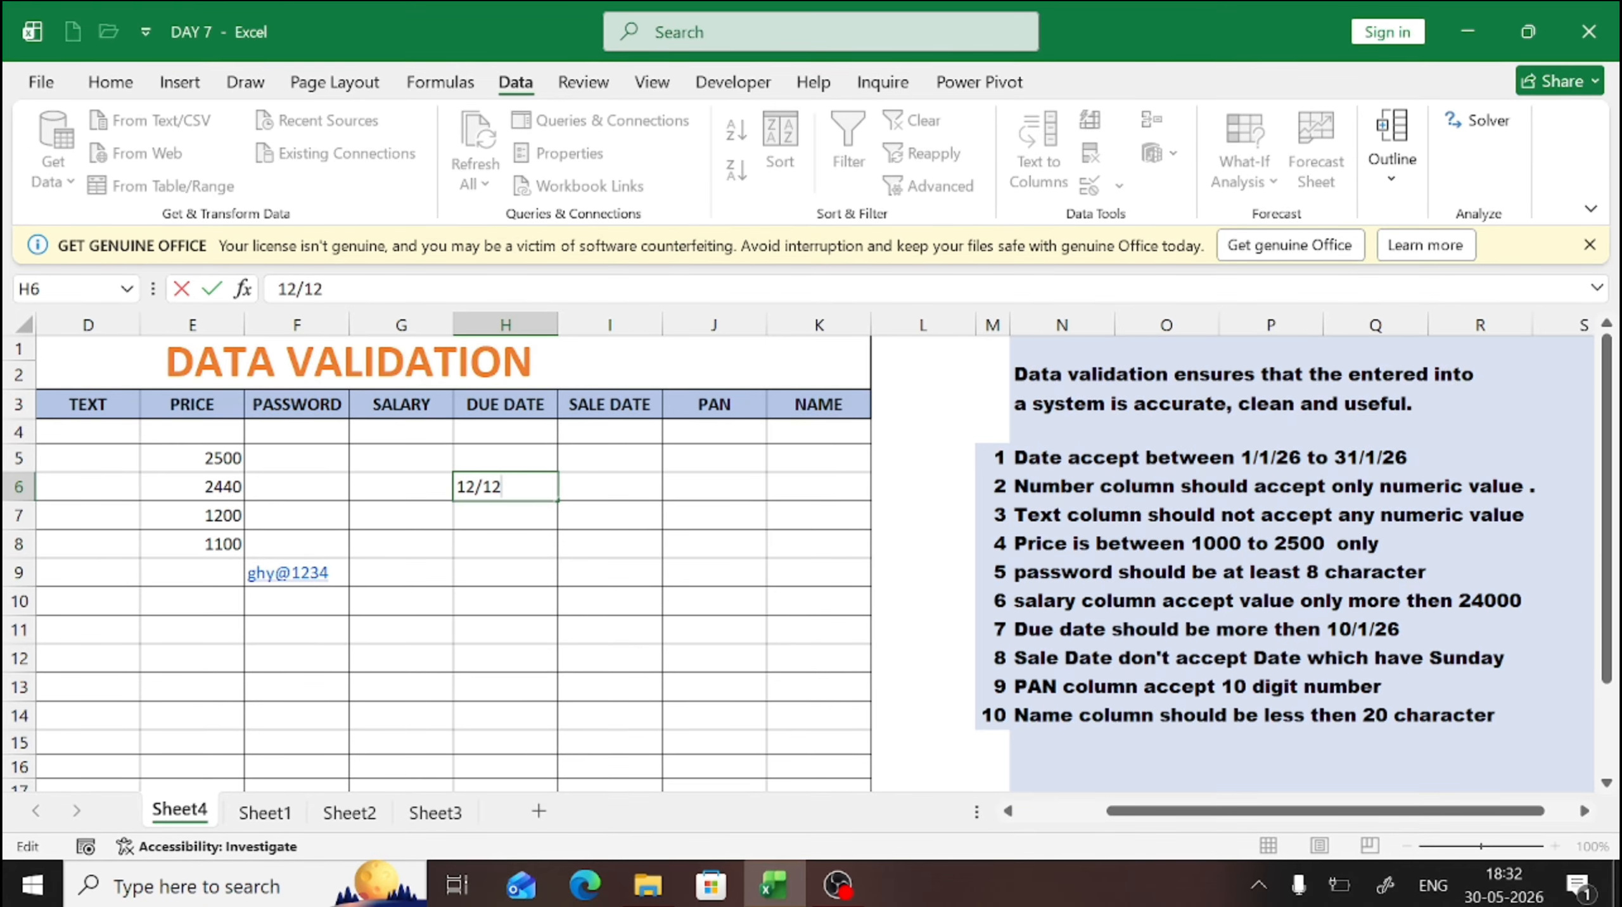
{"action": "type", "text": "/25"}
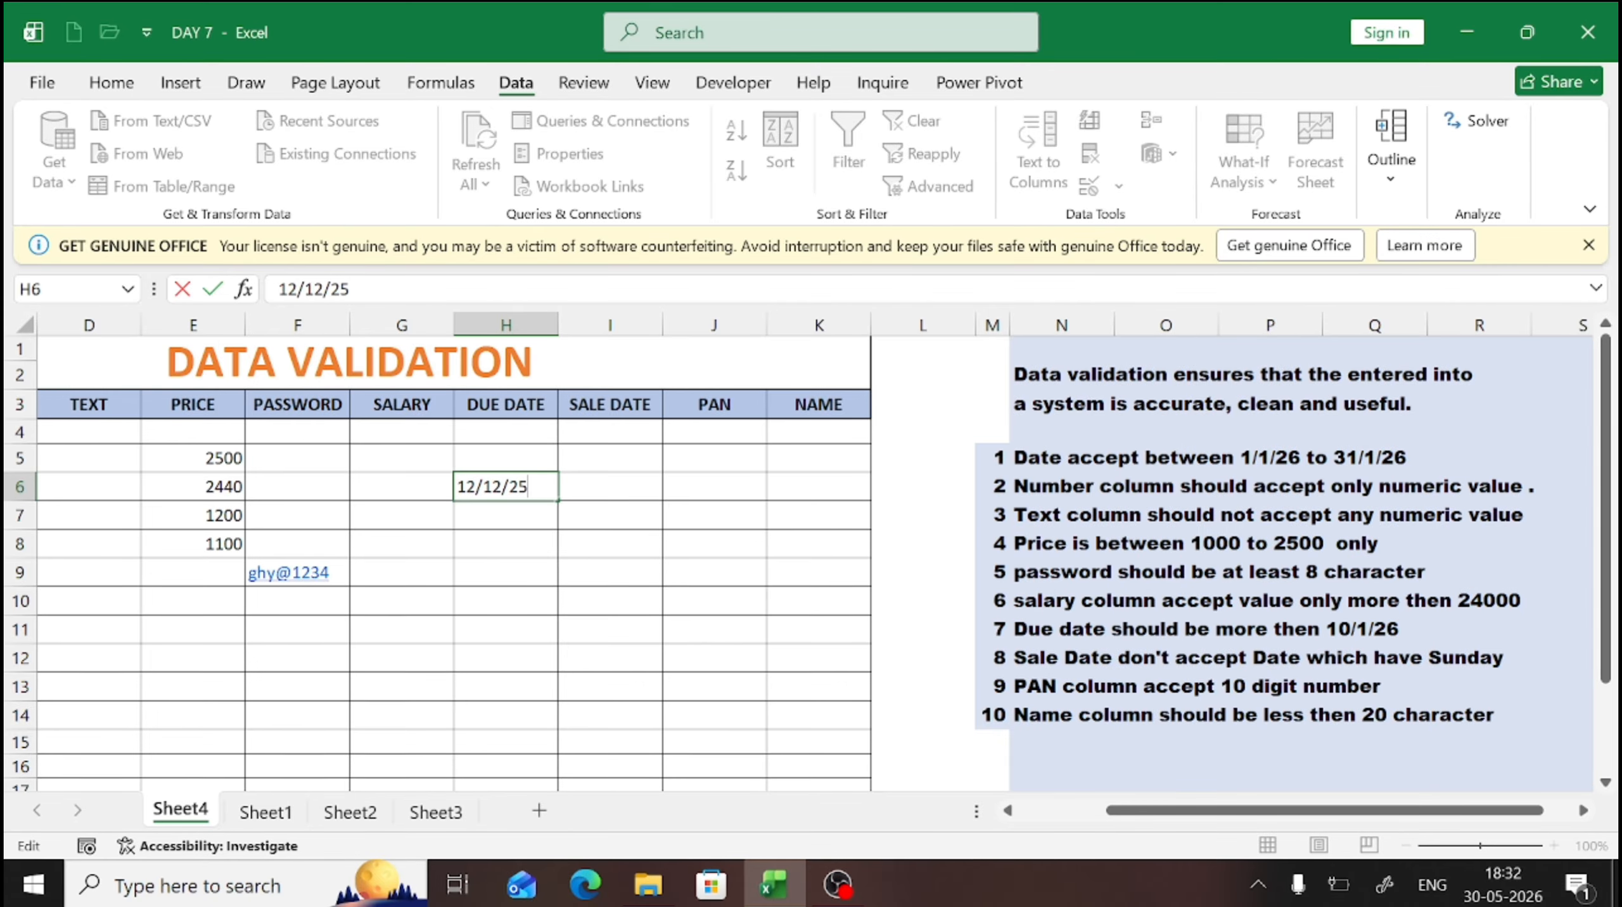
{"action": "key", "text": "Return"}
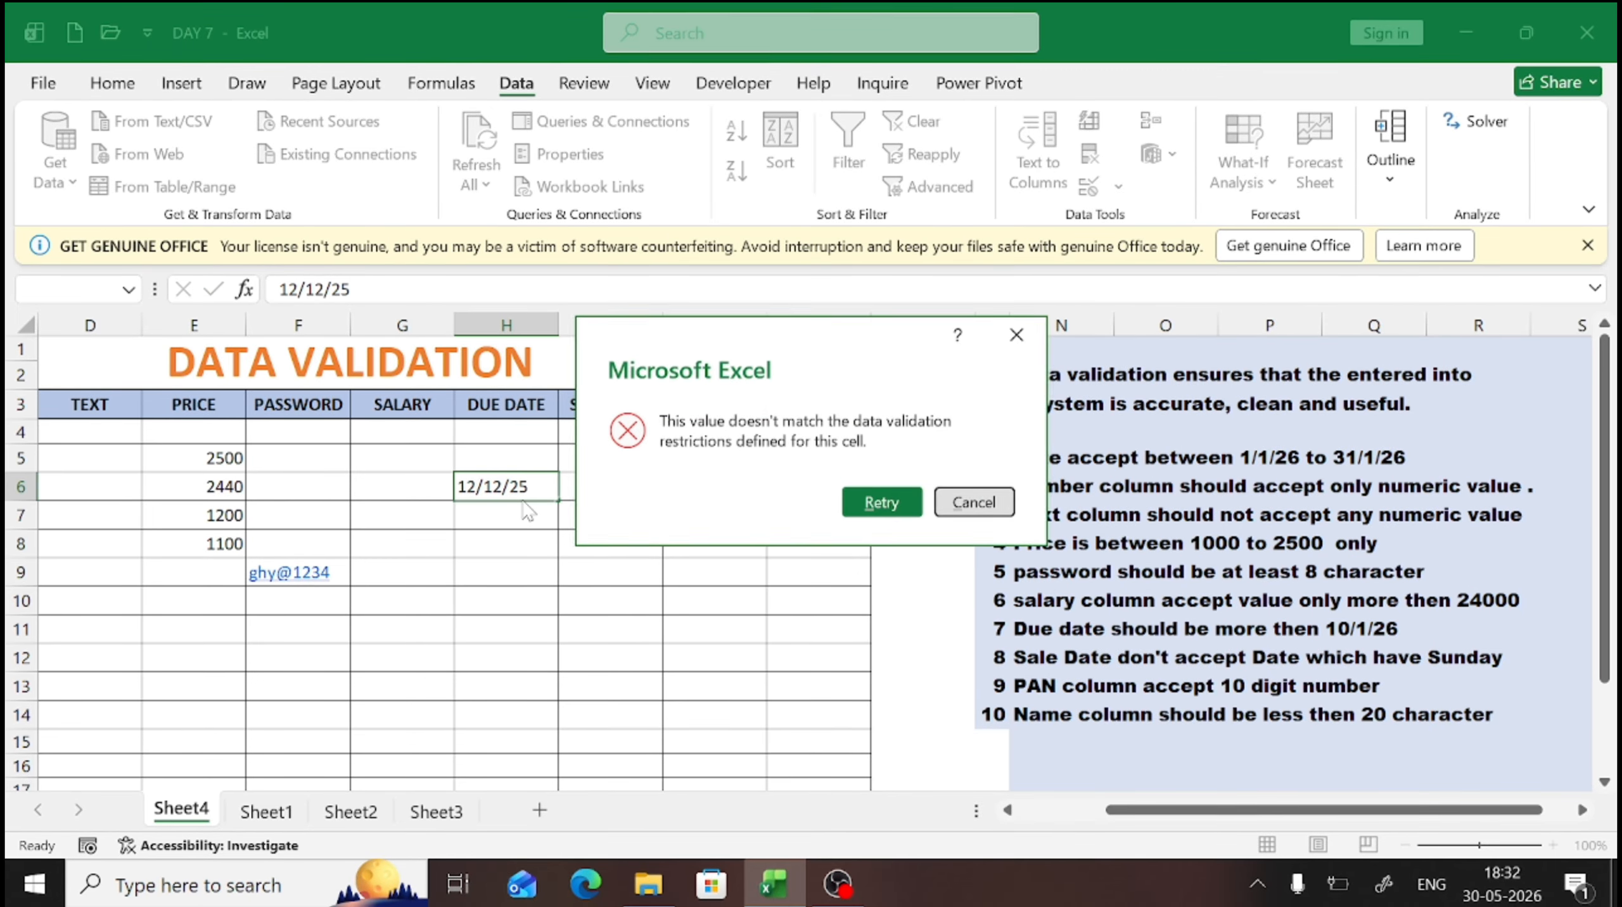
{"action": "key", "text": "Escape"}
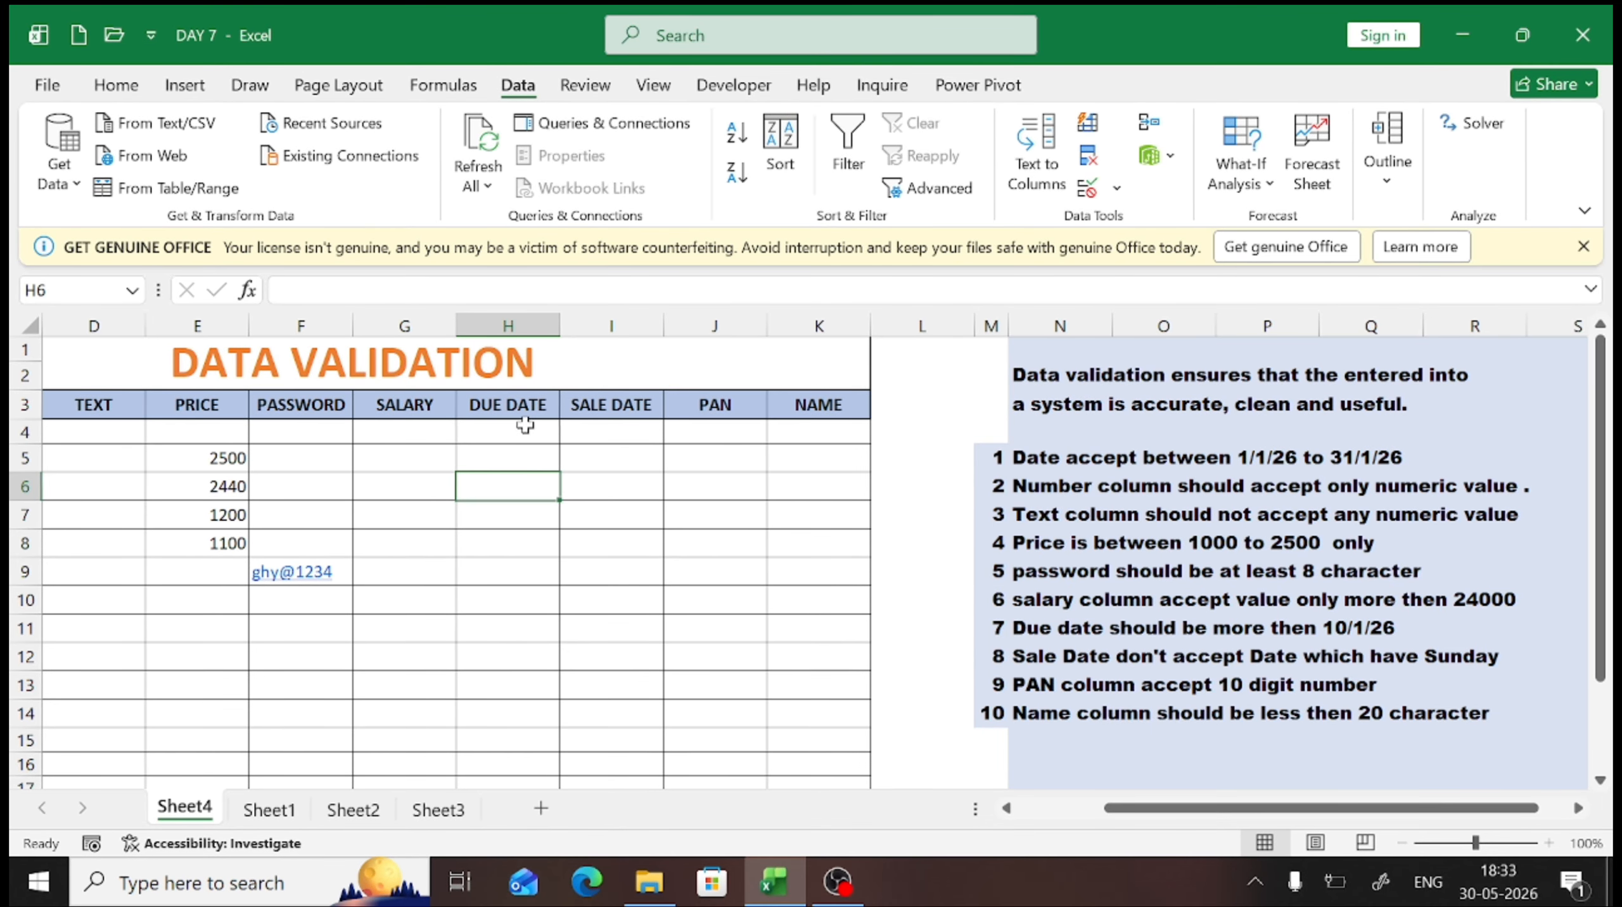
Reselect H4:H12 and confirm the Date greater than 10-01-2026 rule for them
{"action": "left_click_drag", "start_coordinate": [527, 430], "coordinate": [506, 658]}
{"action": "key", "text": "alt+d"}
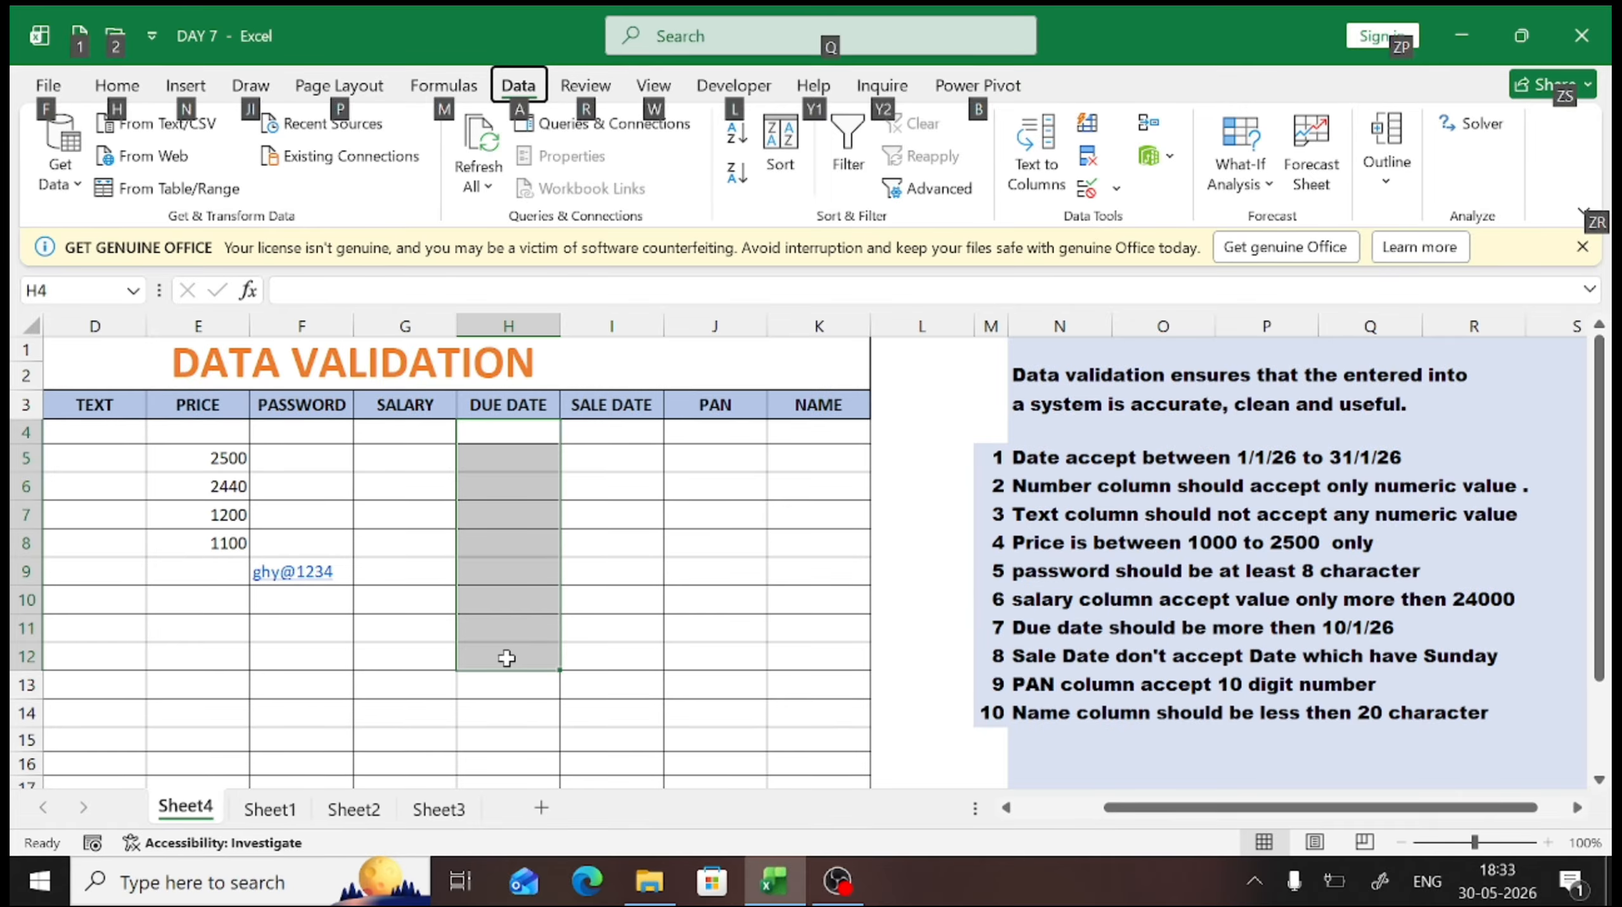
{"action": "key", "text": "l"}
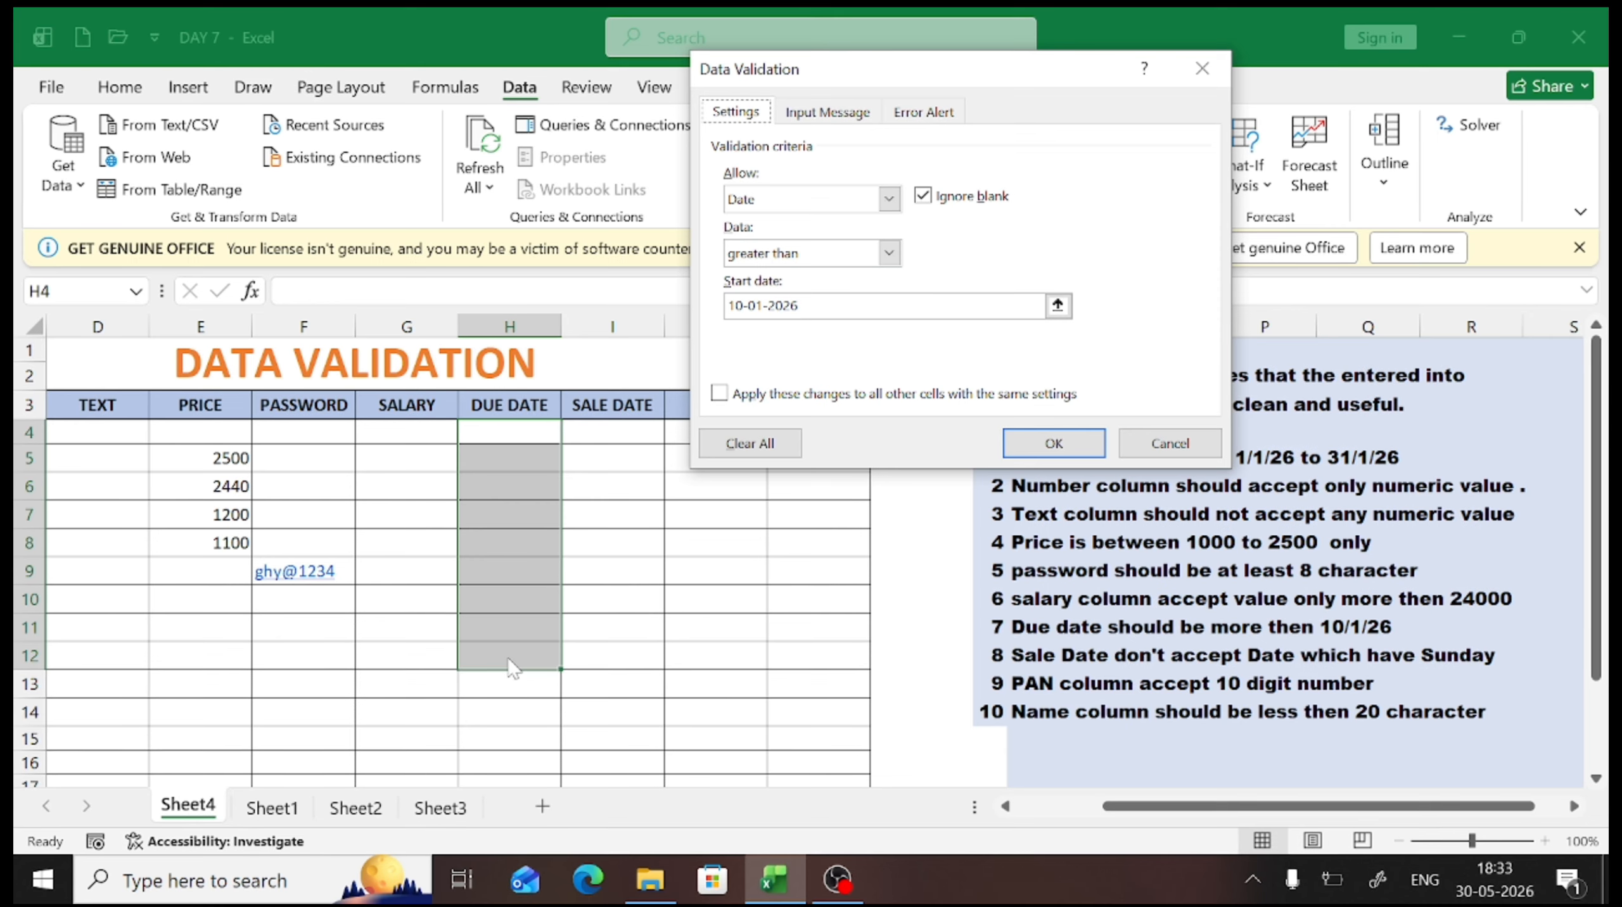
{"action": "left_click", "coordinate": [1065, 435]}
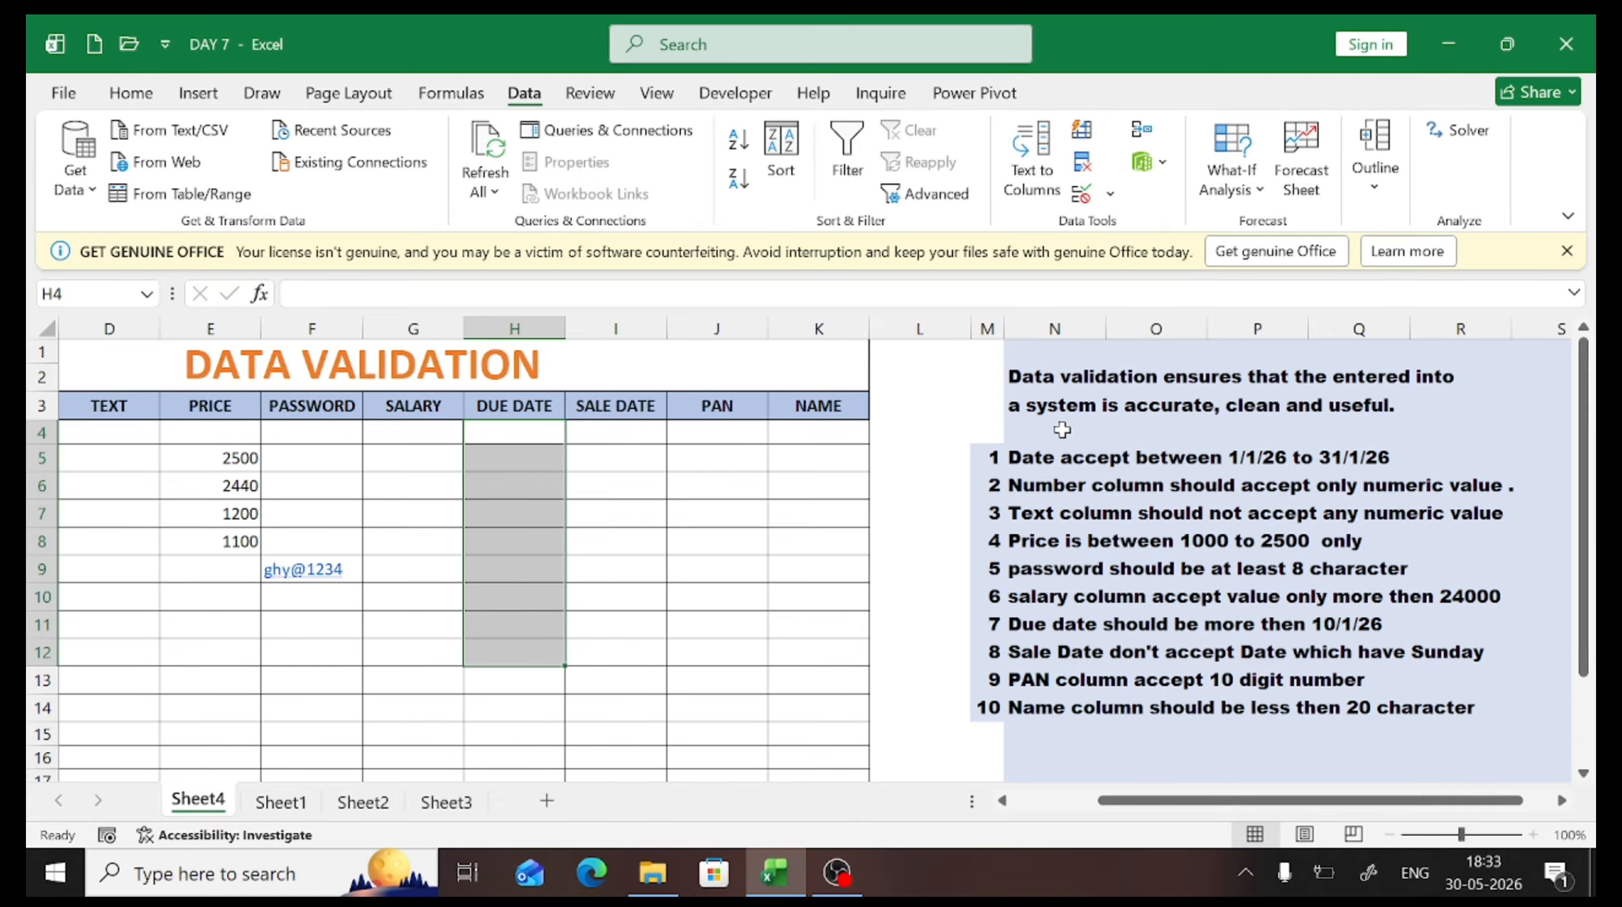
Select the Sale Date cells down to row 18 and open Data Validation with Alt+D, L
{"action": "key", "text": "Right"}
{"action": "key", "text": "Up"}
{"action": "key", "text": "Down"}
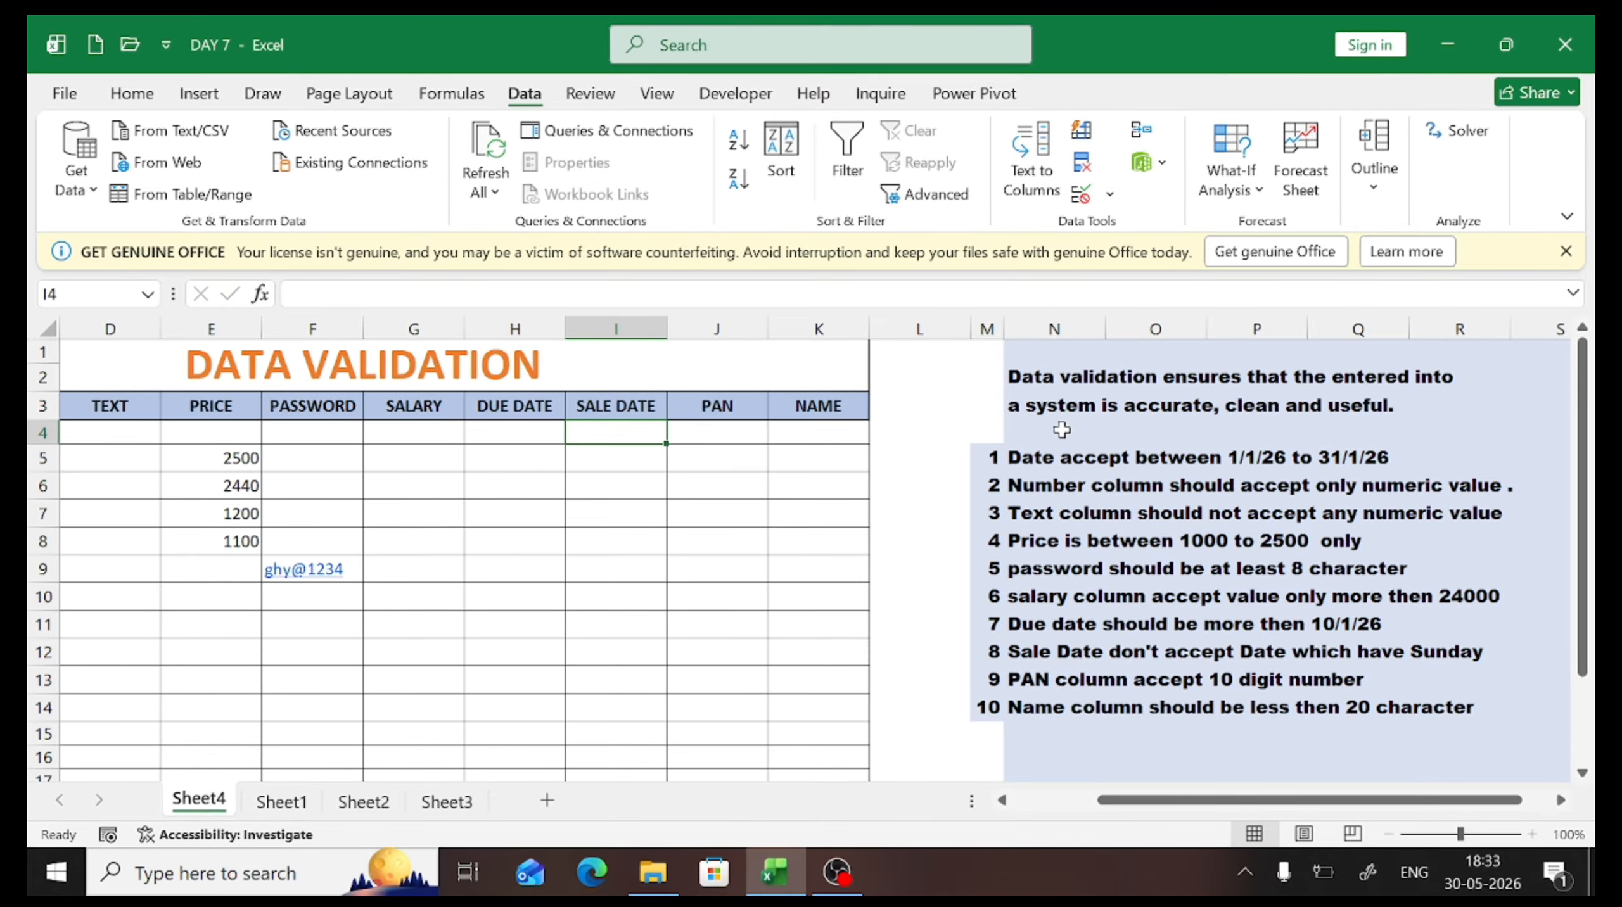
{"action": "key", "text": "shift+Down"}
{"action": "key", "text": "shift+Down"}
{"action": "key", "text": "shift+Down"}
{"action": "key", "text": "shift+Down"}
{"action": "key", "text": "shift+Down"}
{"action": "key", "text": "shift+Down"}
{"action": "key", "text": "shift+Down"}
{"action": "key", "text": "shift+Down"}
{"action": "key", "text": "shift+Down"}
{"action": "key", "text": "shift+Down"}
{"action": "key", "text": "shift+Down"}
{"action": "key", "text": "shift+Down"}
{"action": "key", "text": "shift+Down"}
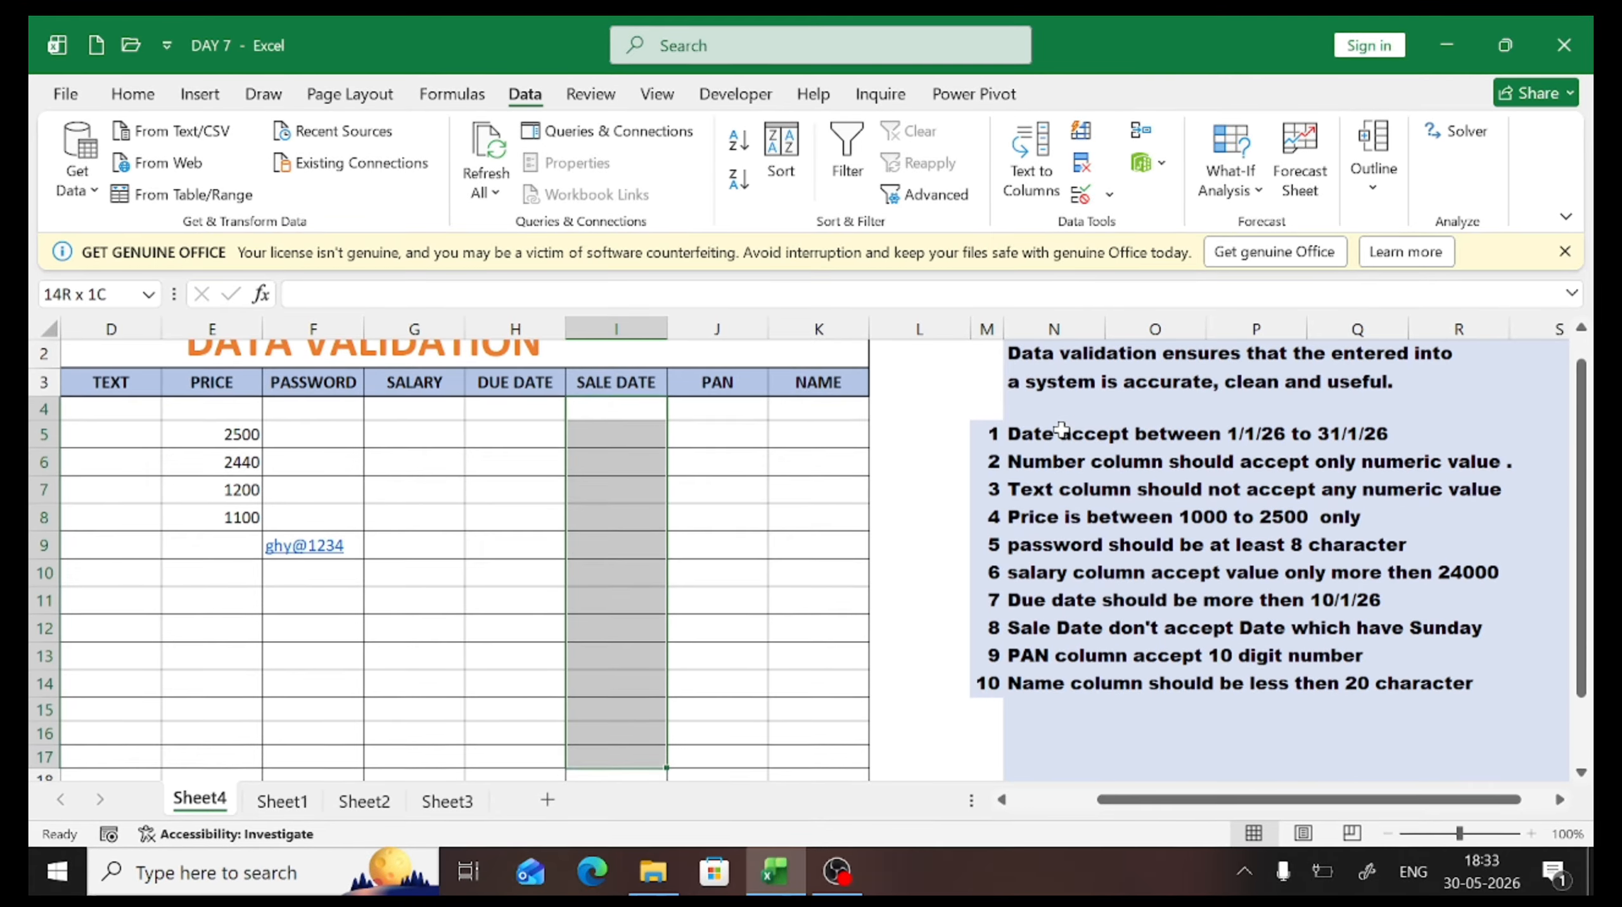
{"action": "key", "text": "shift+Down"}
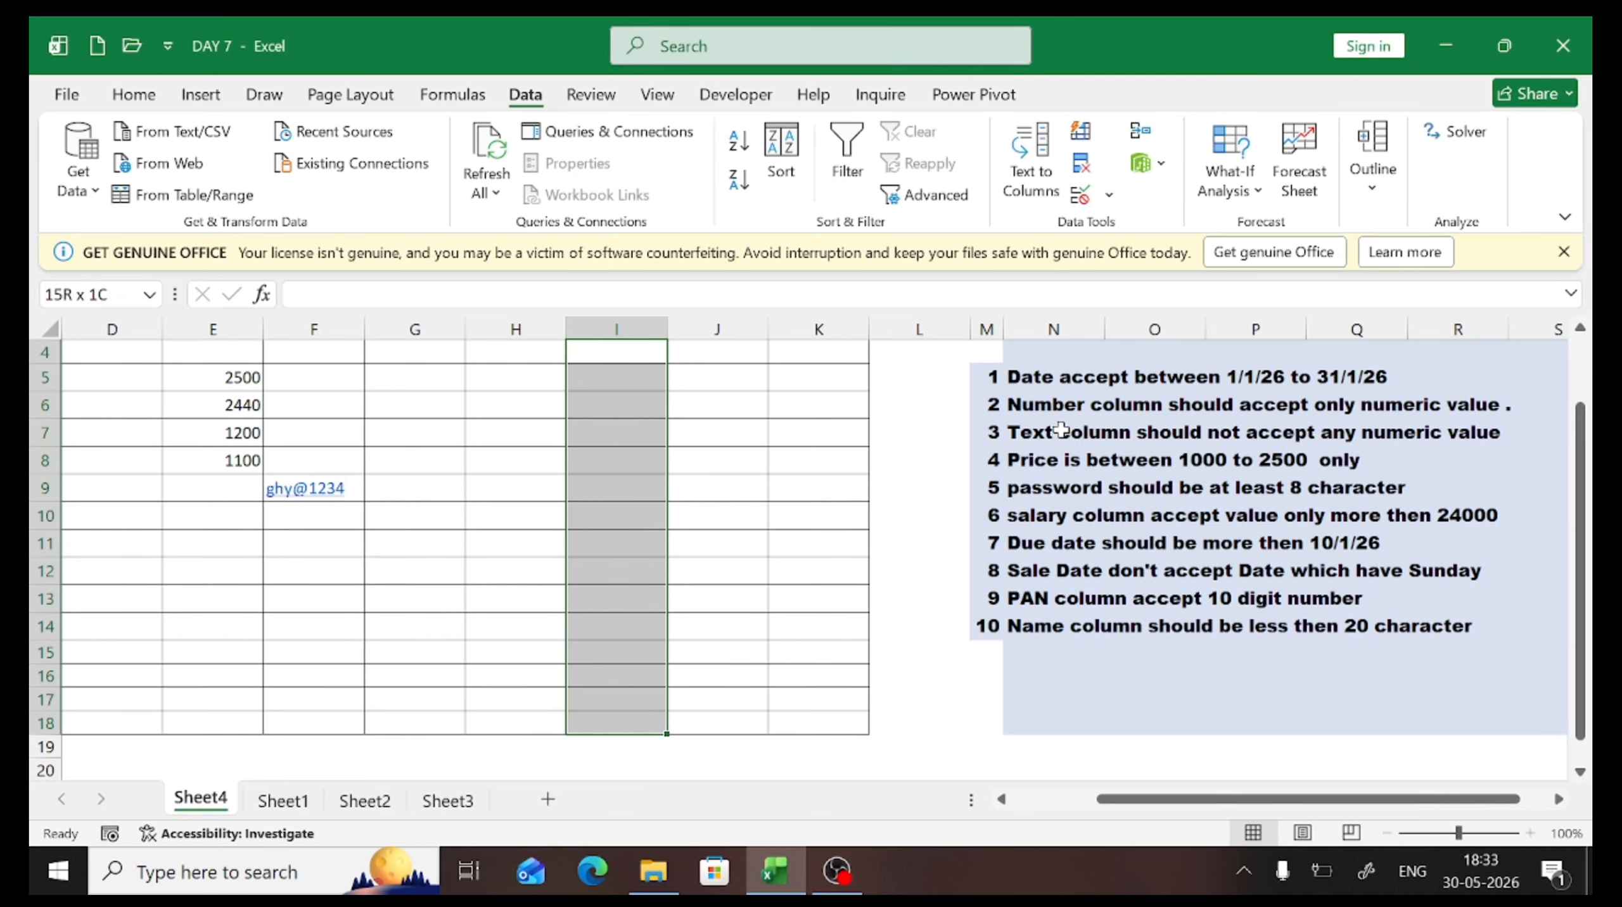
{"action": "key", "text": "alt"}
{"action": "key", "text": "d"}
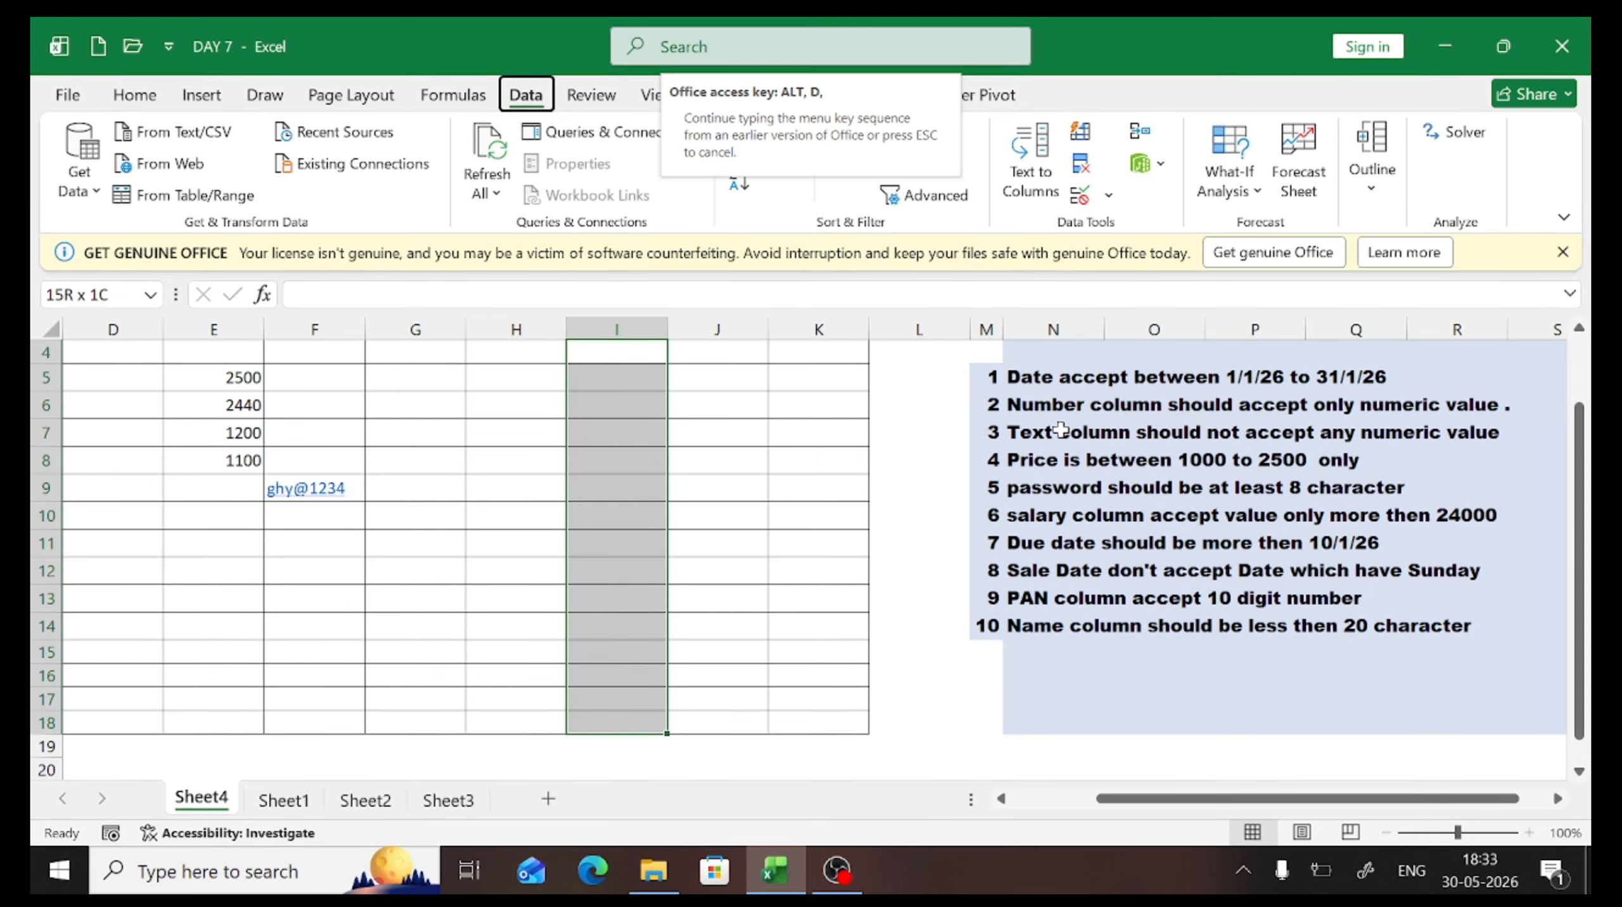
{"action": "key", "text": "l"}
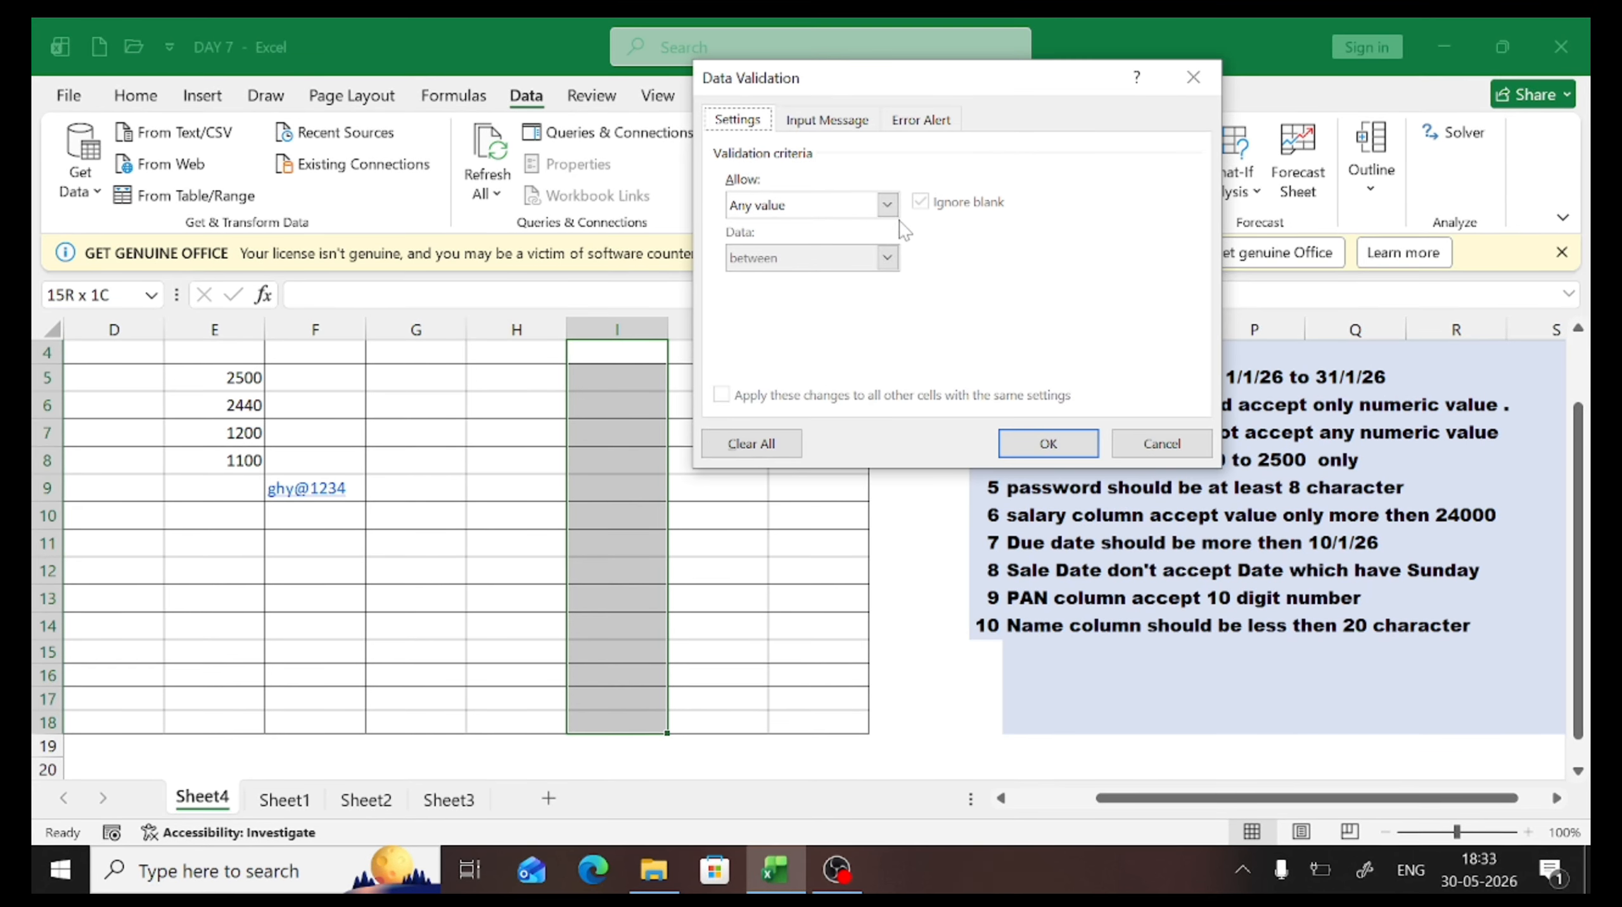
Apply the Custom formula =WEEKDAY(I4)>1 so Sunday dates are refused
{"action": "left_click", "coordinate": [888, 205]}
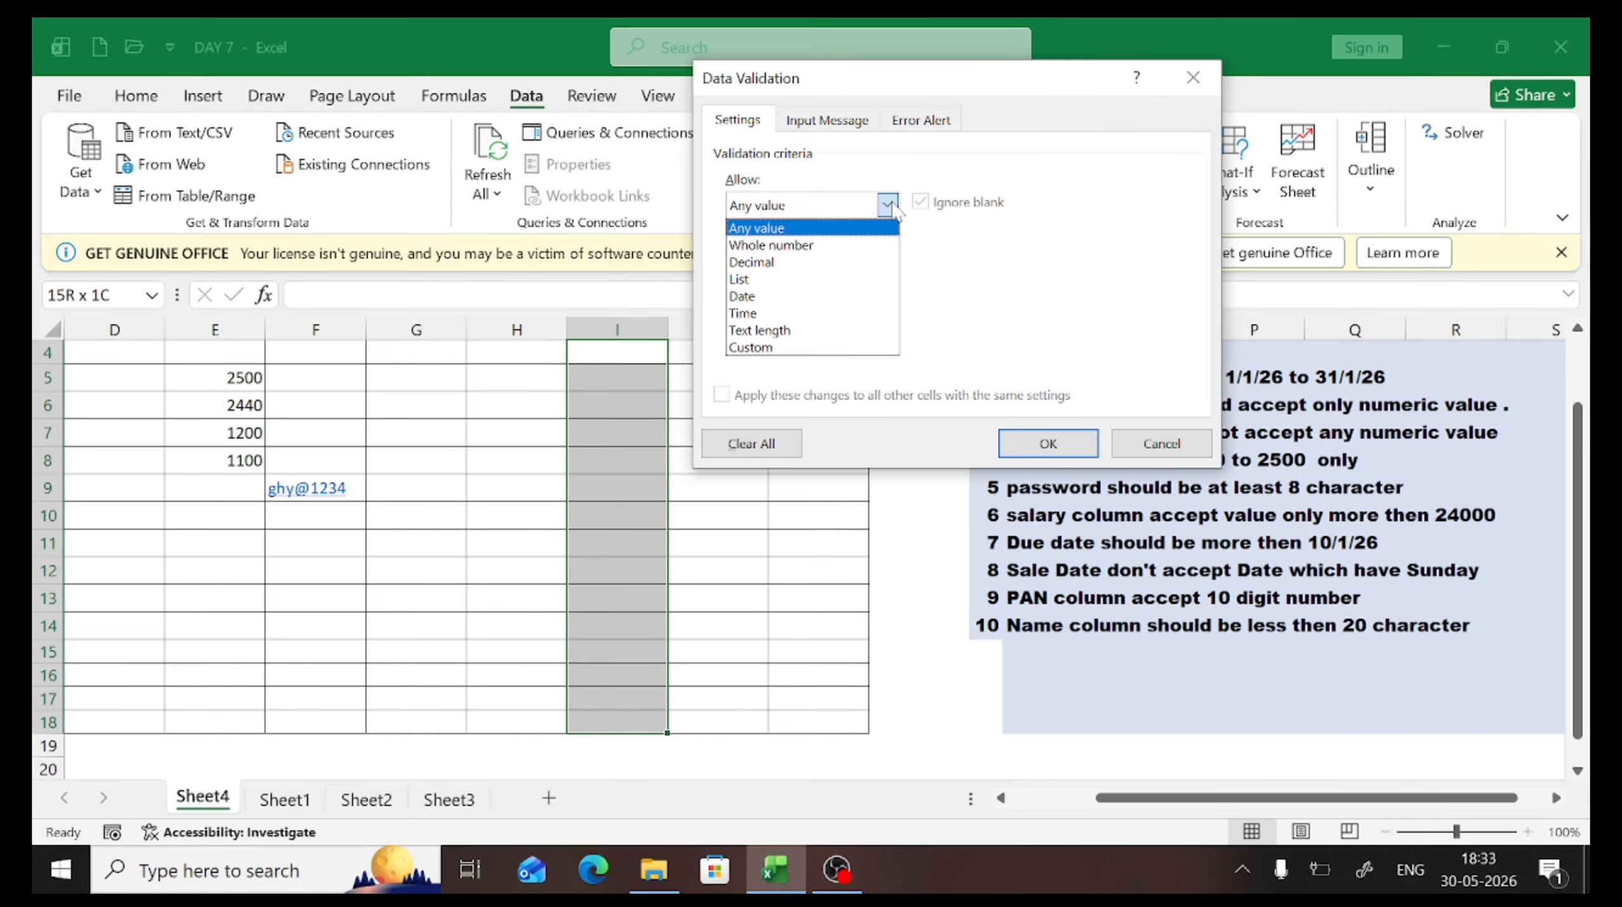
{"action": "left_click", "coordinate": [801, 348]}
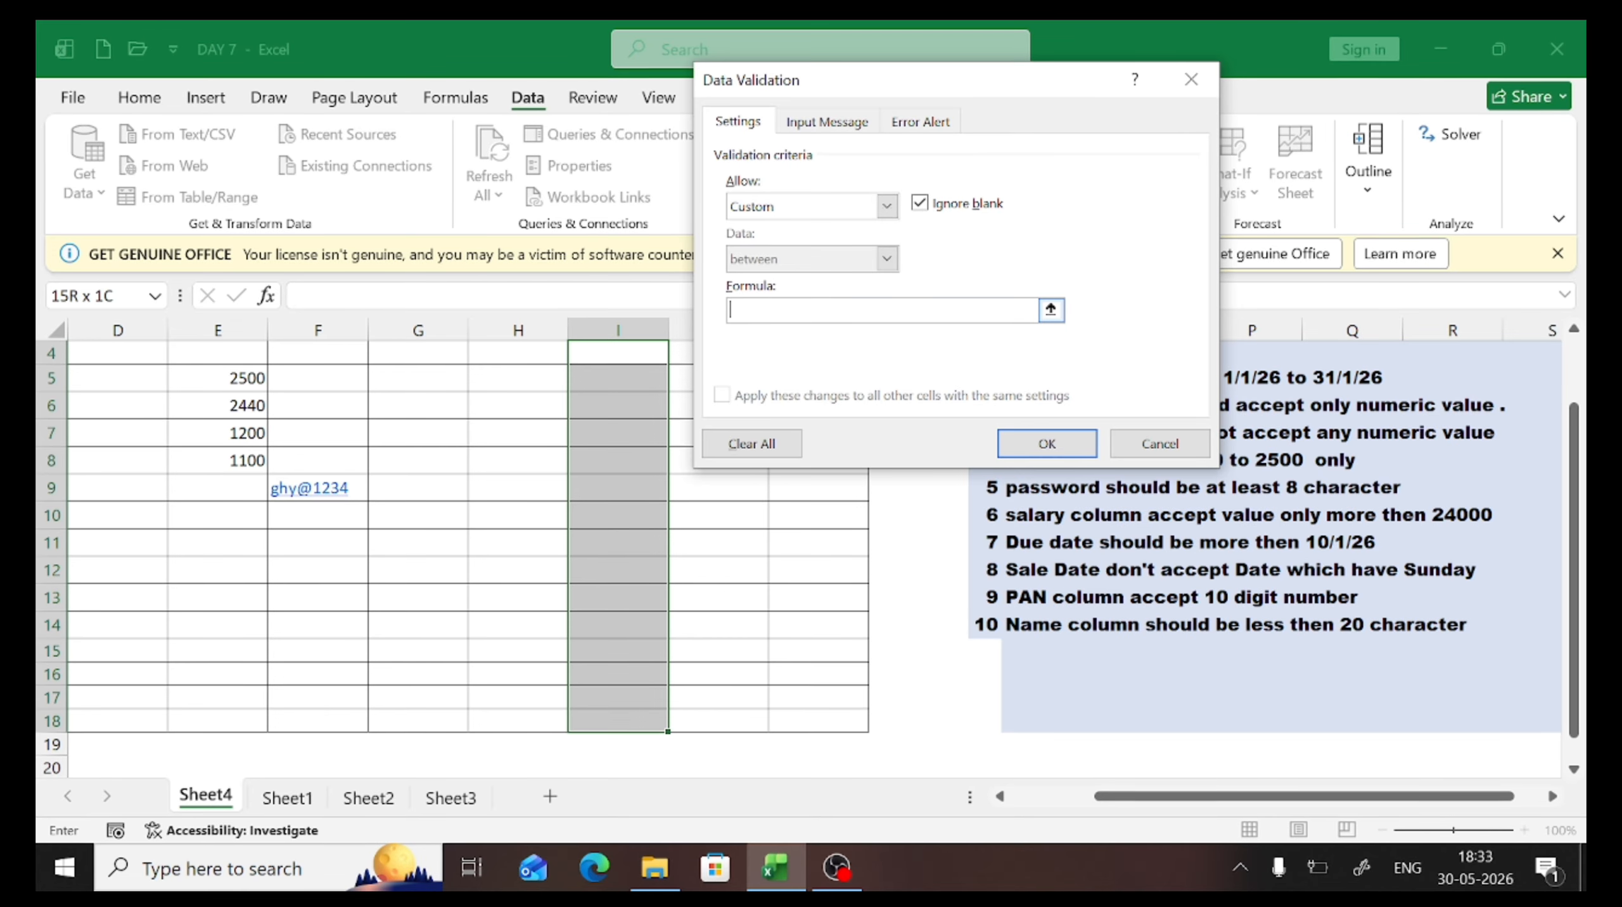
{"action": "type", "text": "=w"}
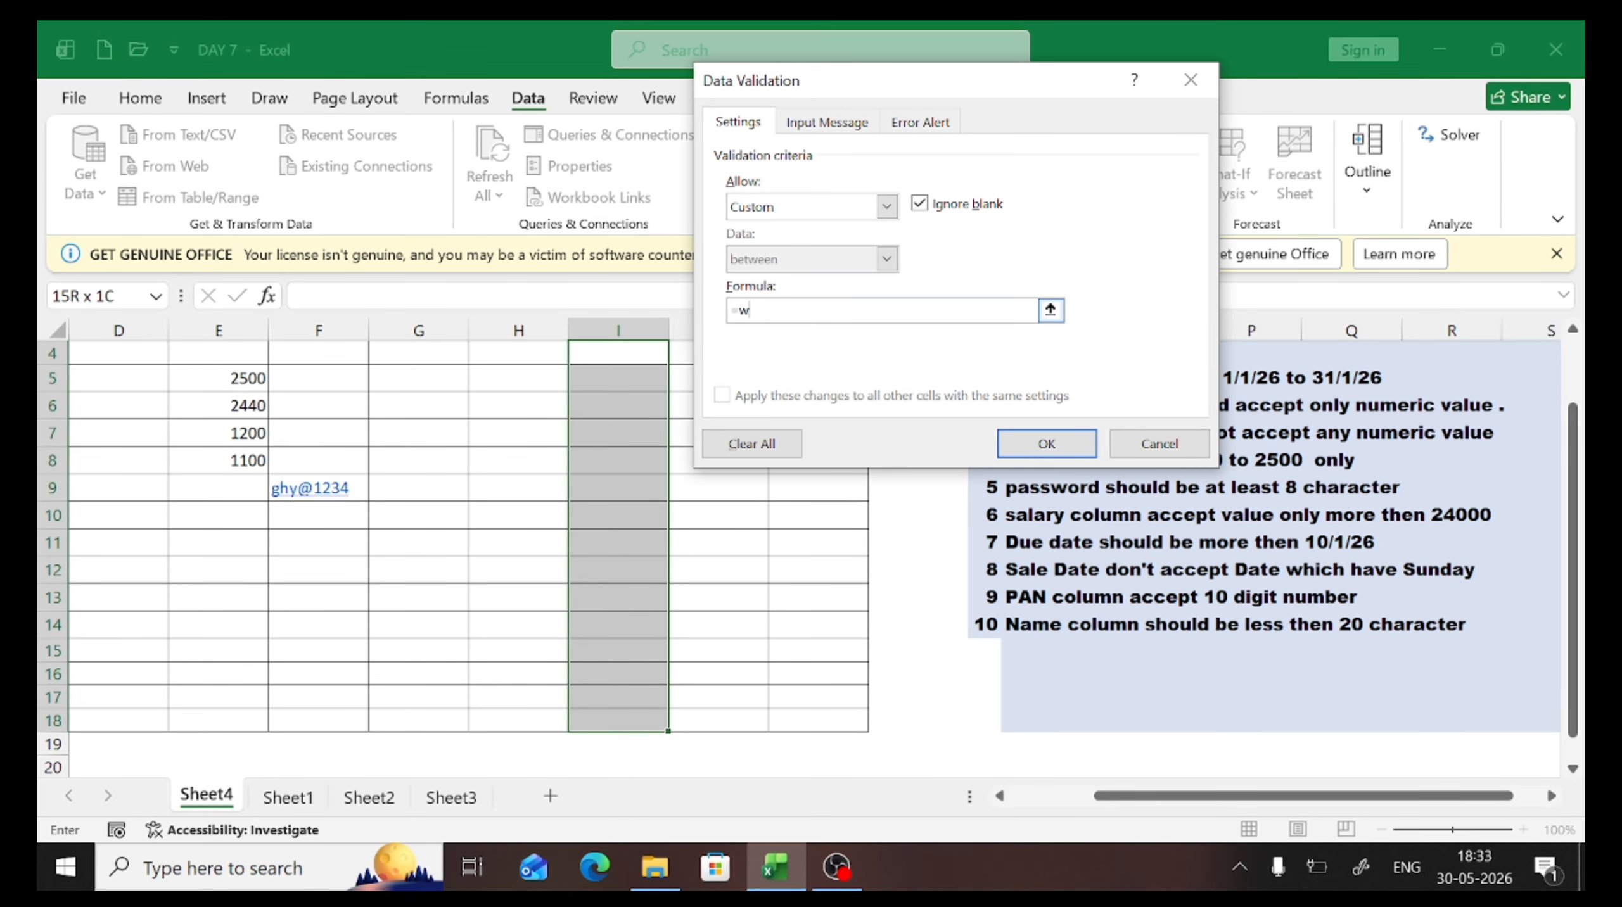
{"action": "type", "text": "eekda"}
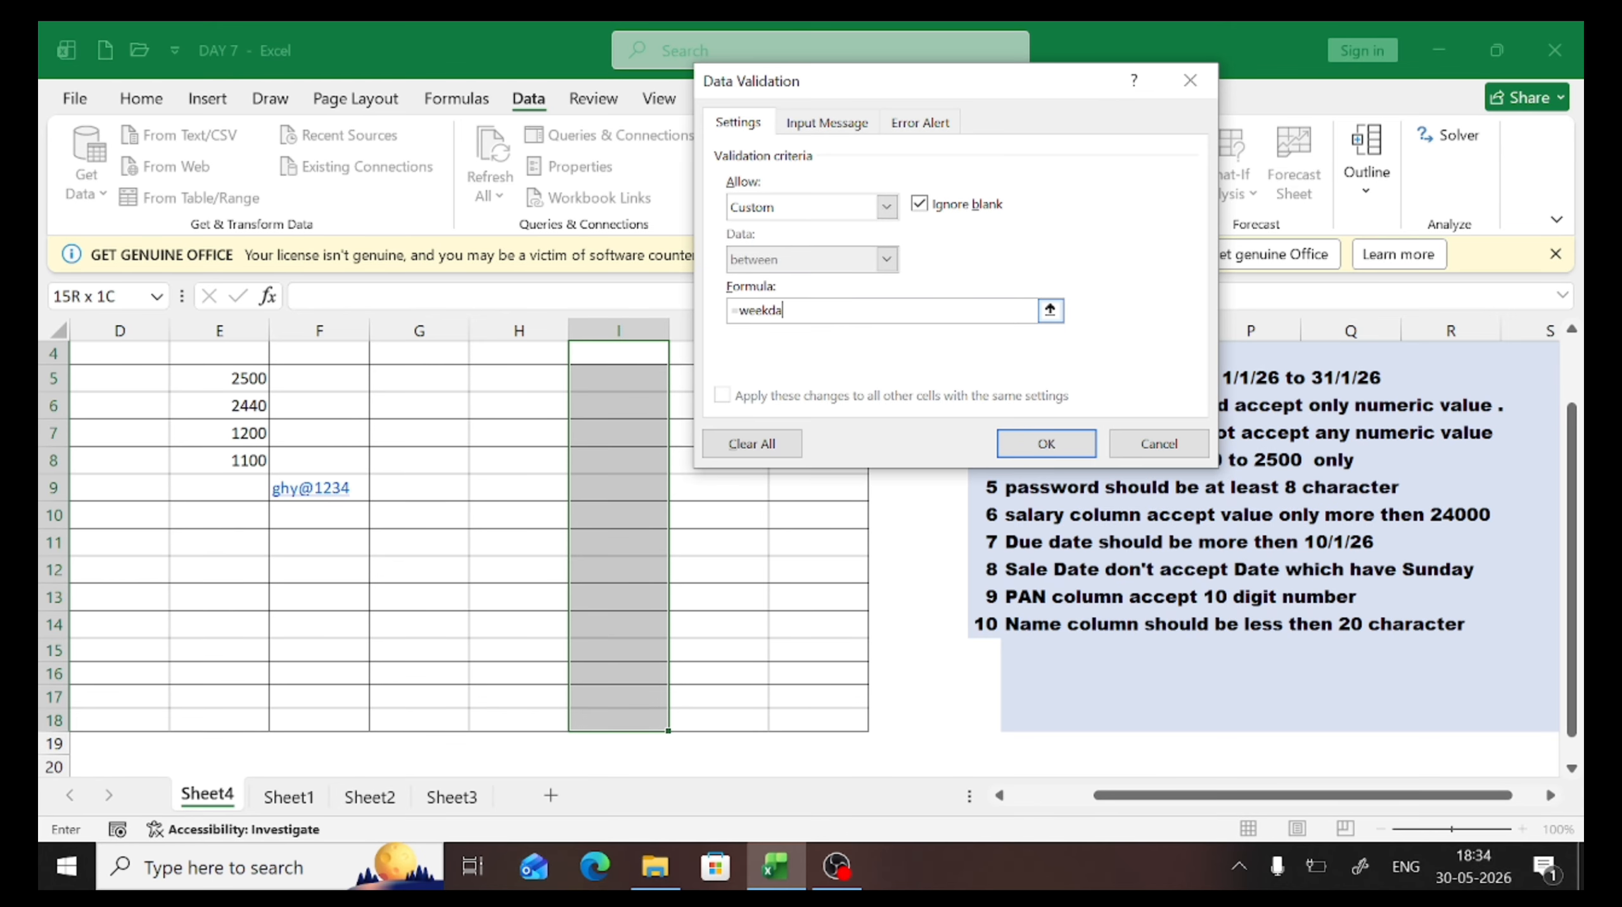
{"action": "type", "text": "y("}
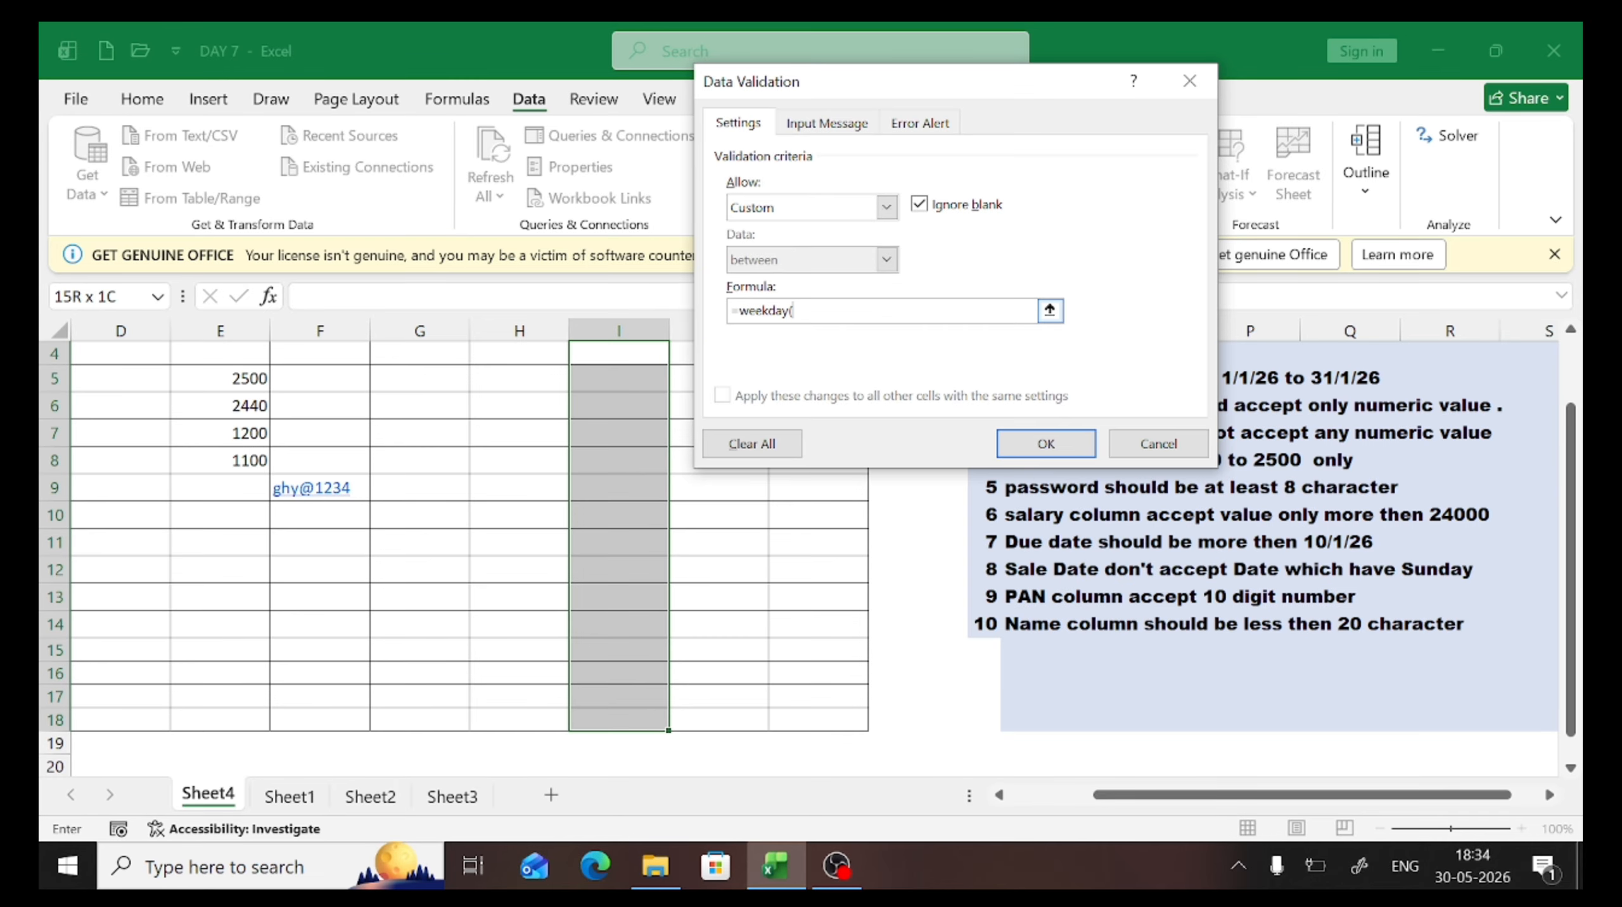
{"action": "left_click", "coordinate": [624, 375]}
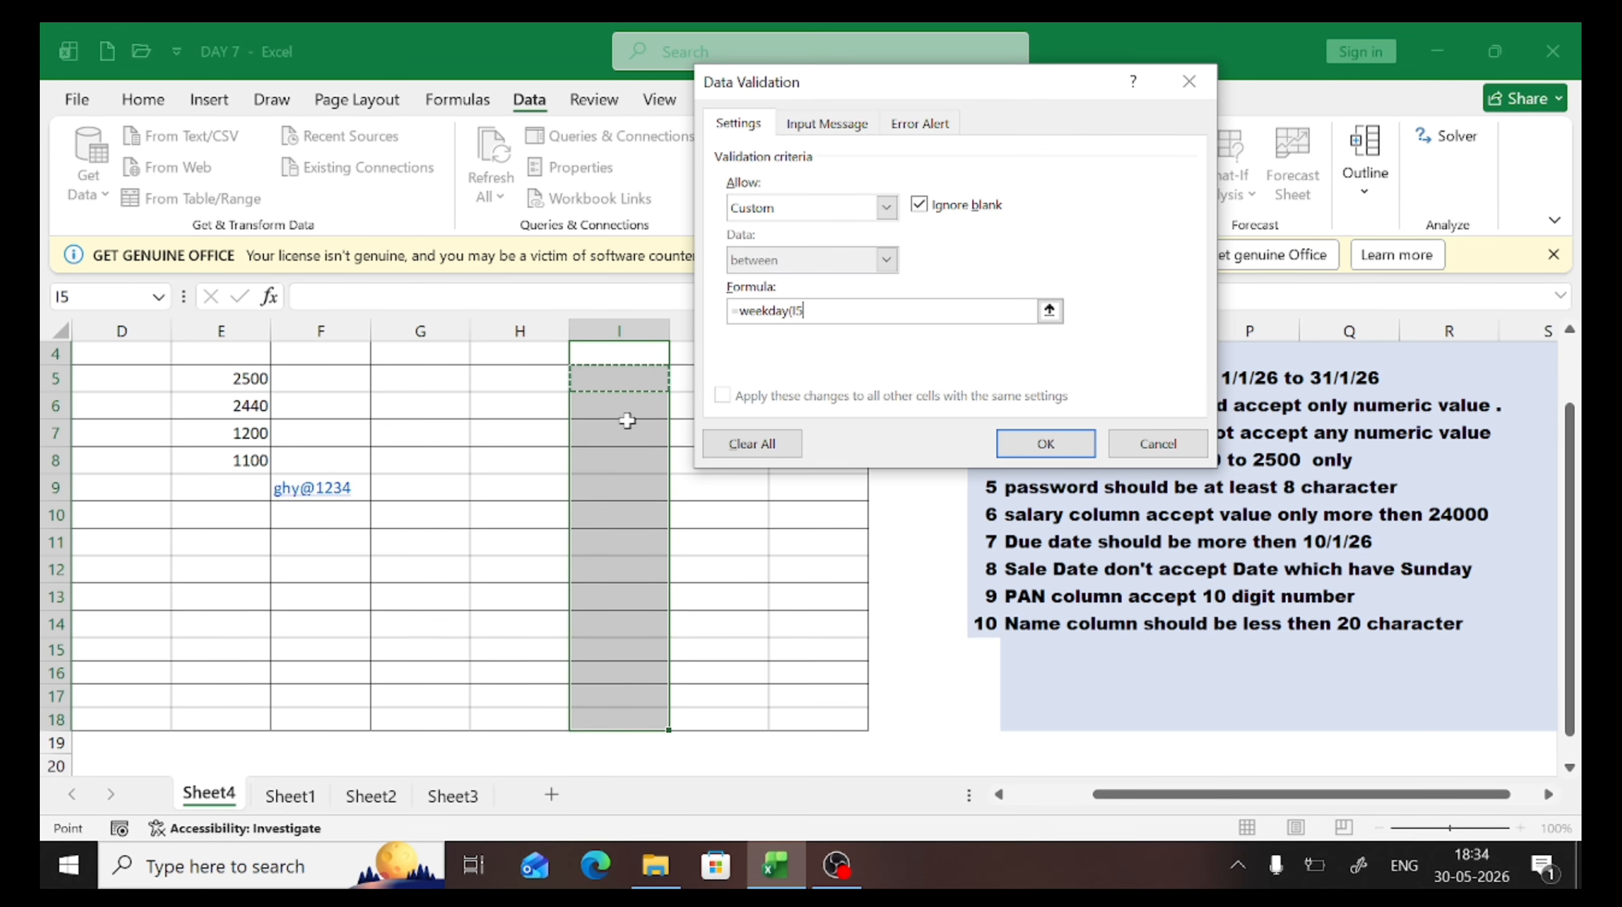
{"action": "scroll", "coordinate": [625, 423], "scroll_direction": "up", "scroll_amount": 1}
{"action": "left_click", "coordinate": [621, 435]}
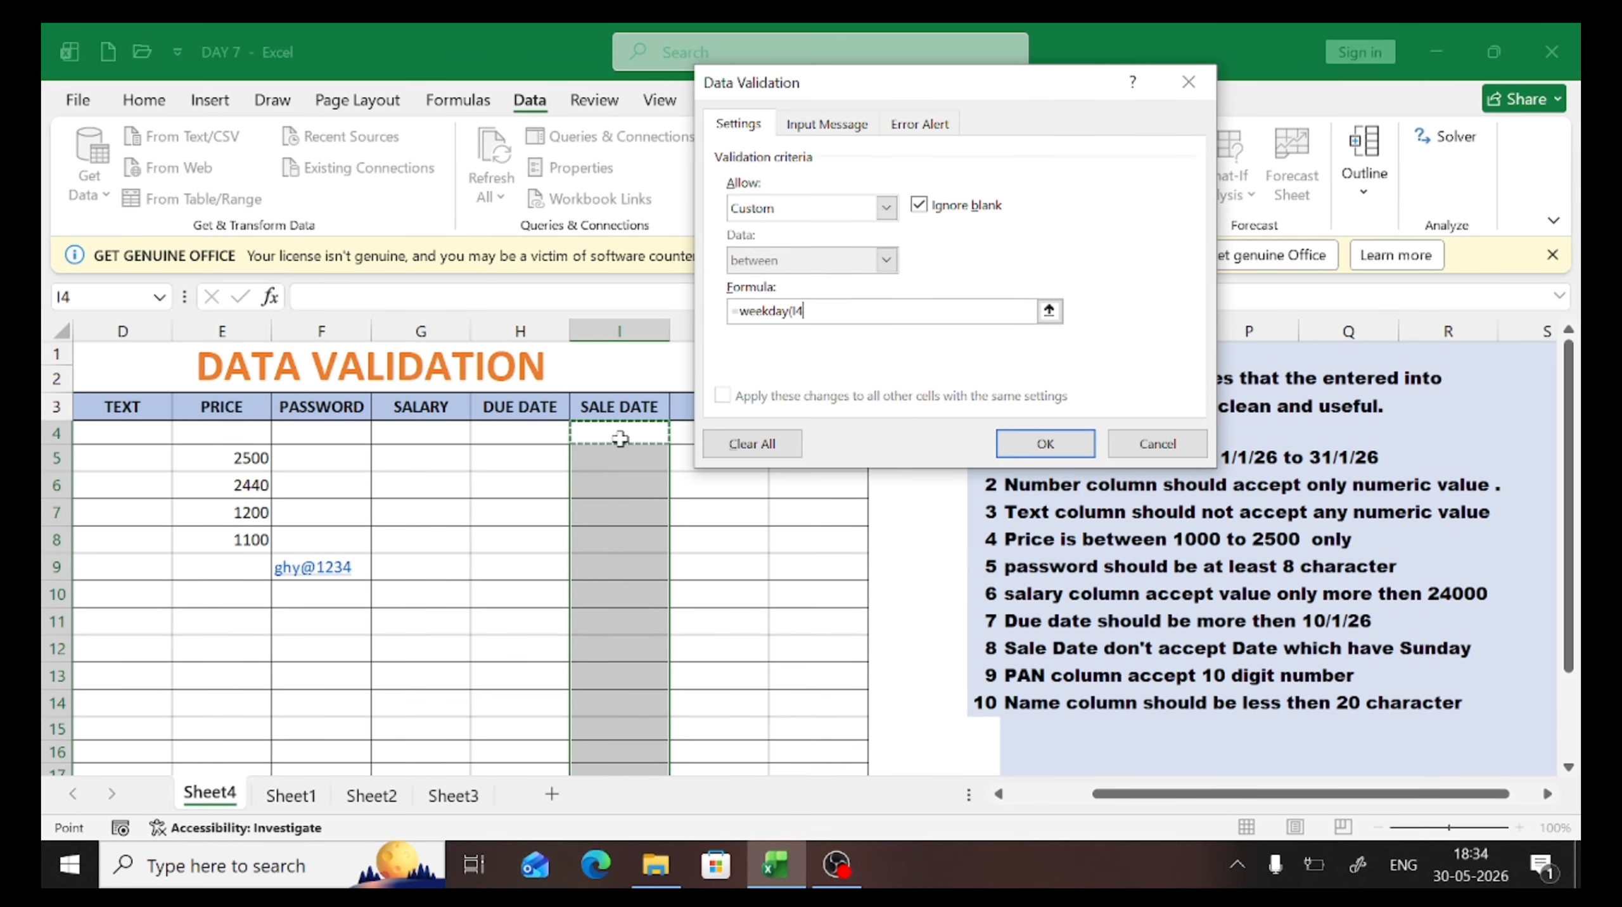
{"action": "type", "text": ")>"}
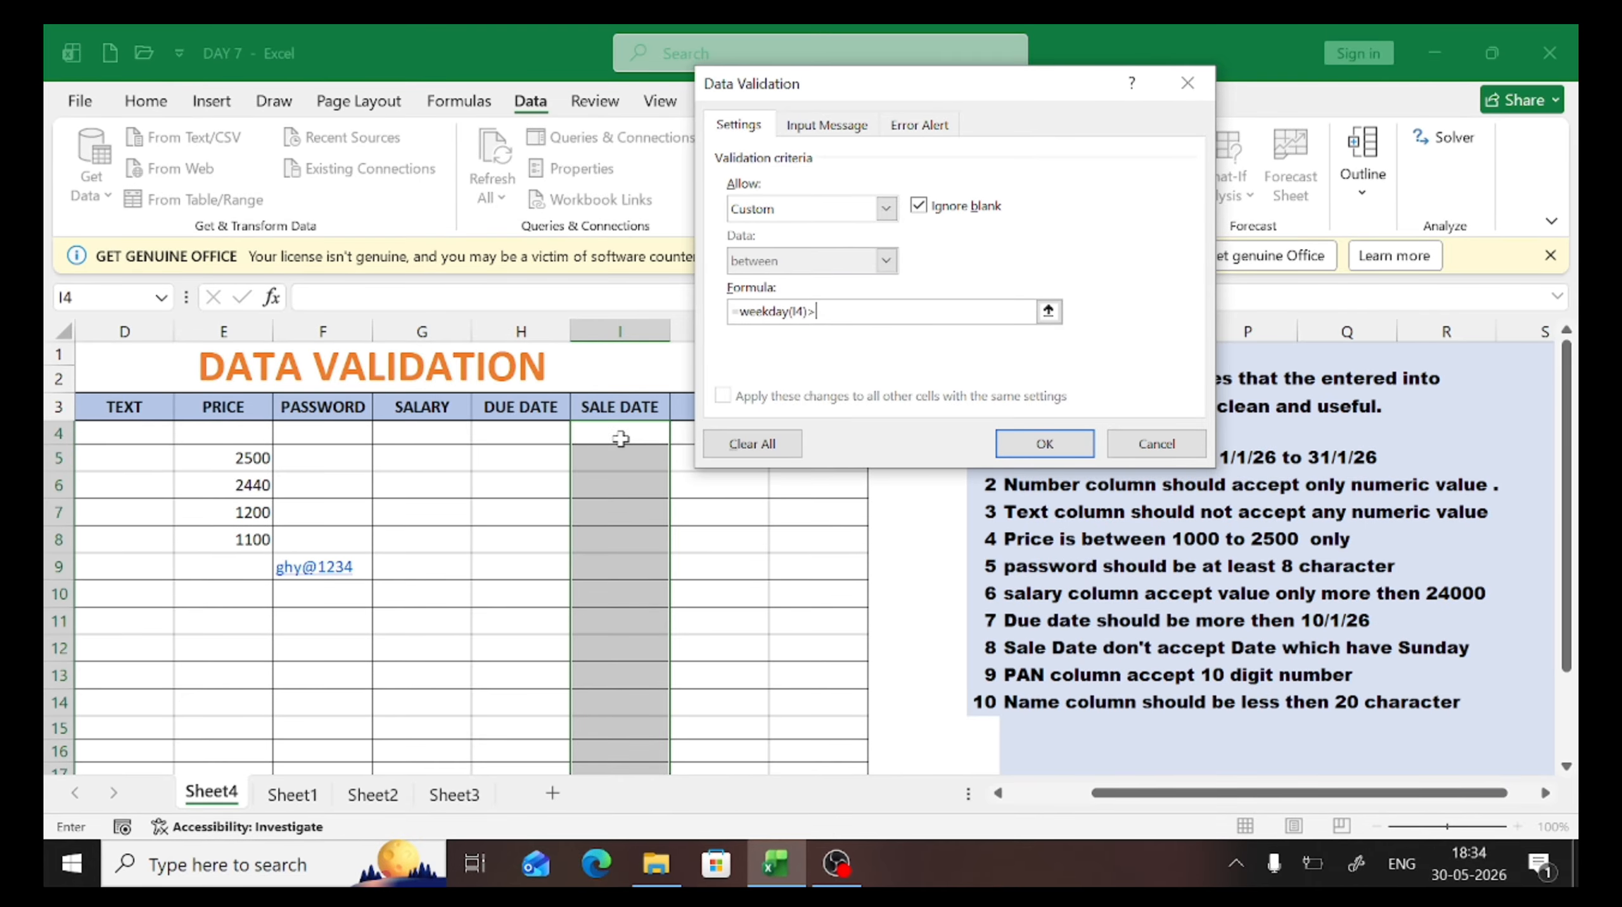
{"action": "type", "text": "1"}
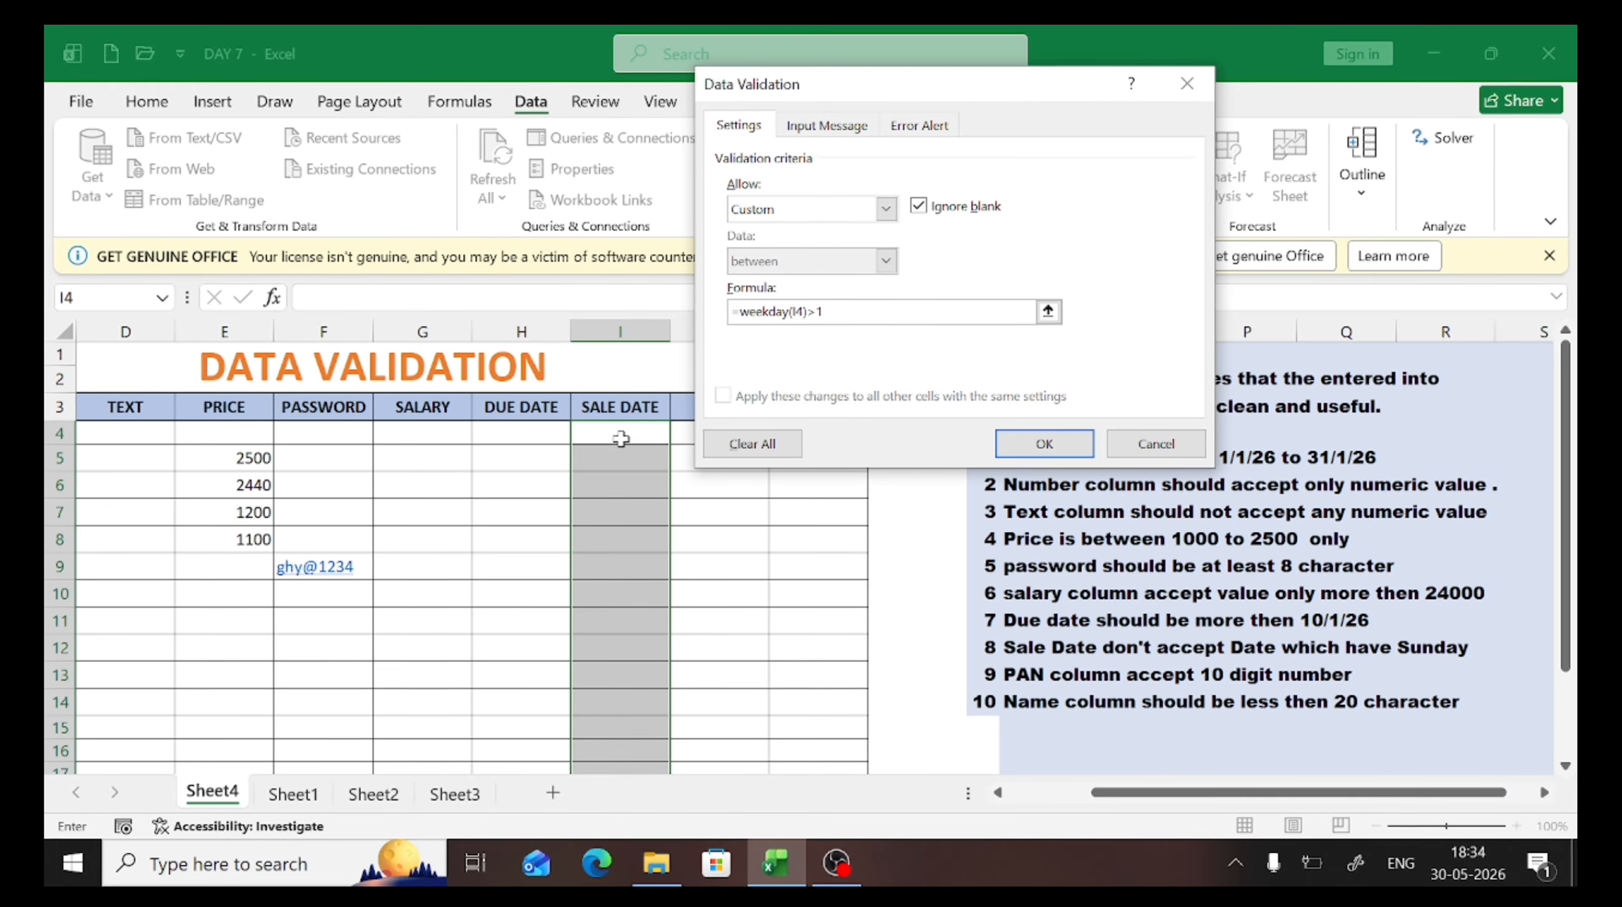
{"action": "key", "text": "Return"}
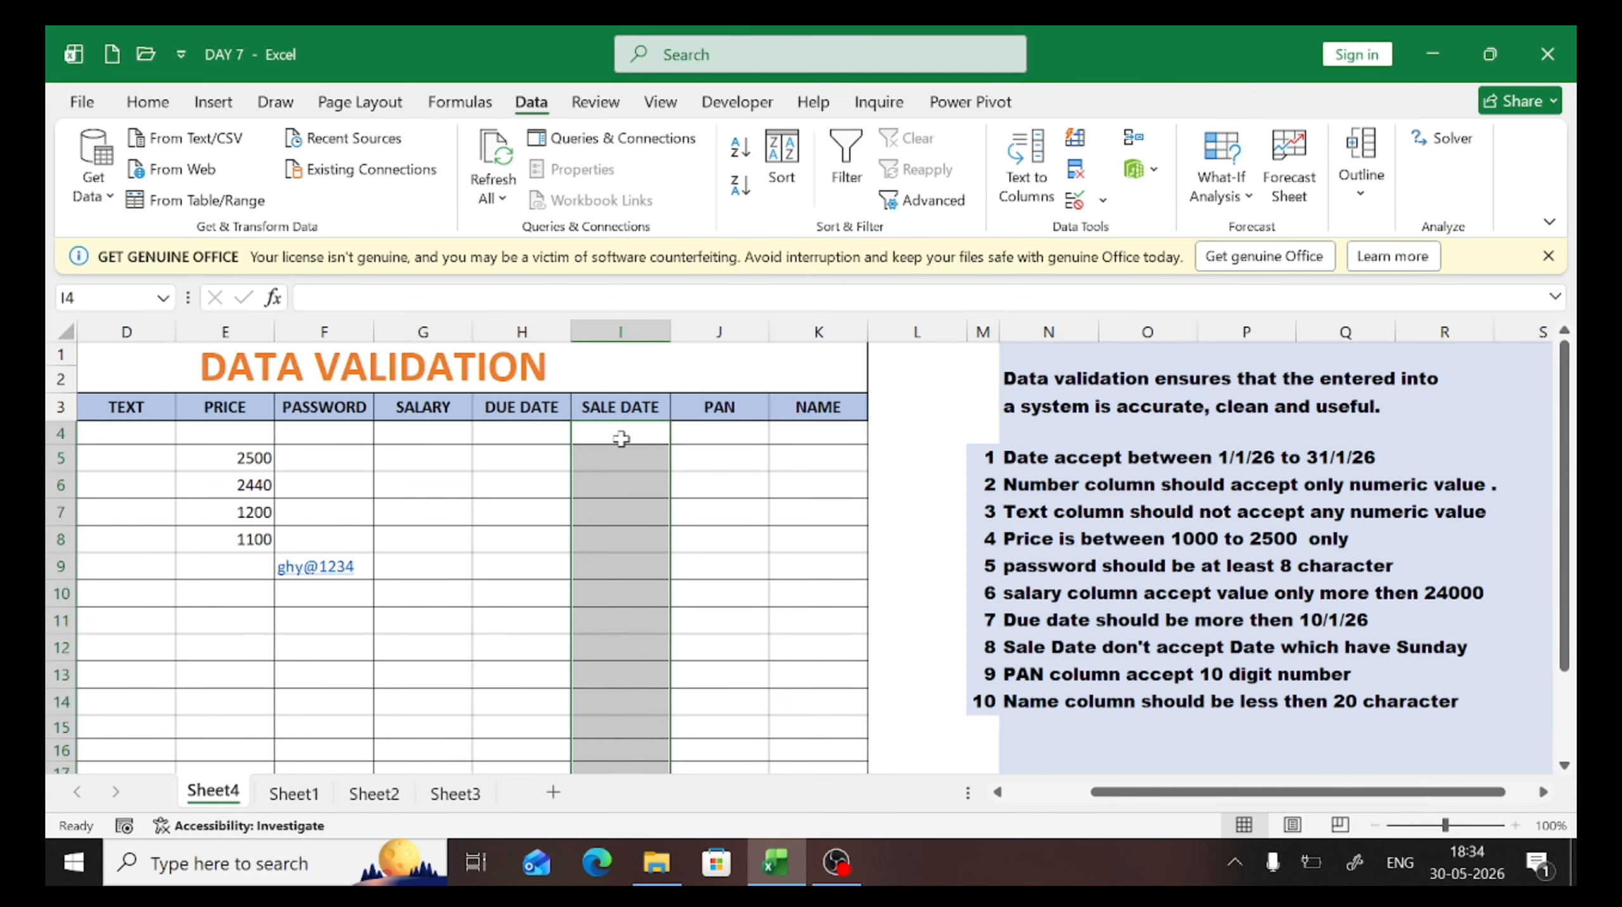
{"action": "left_click", "coordinate": [619, 467]}
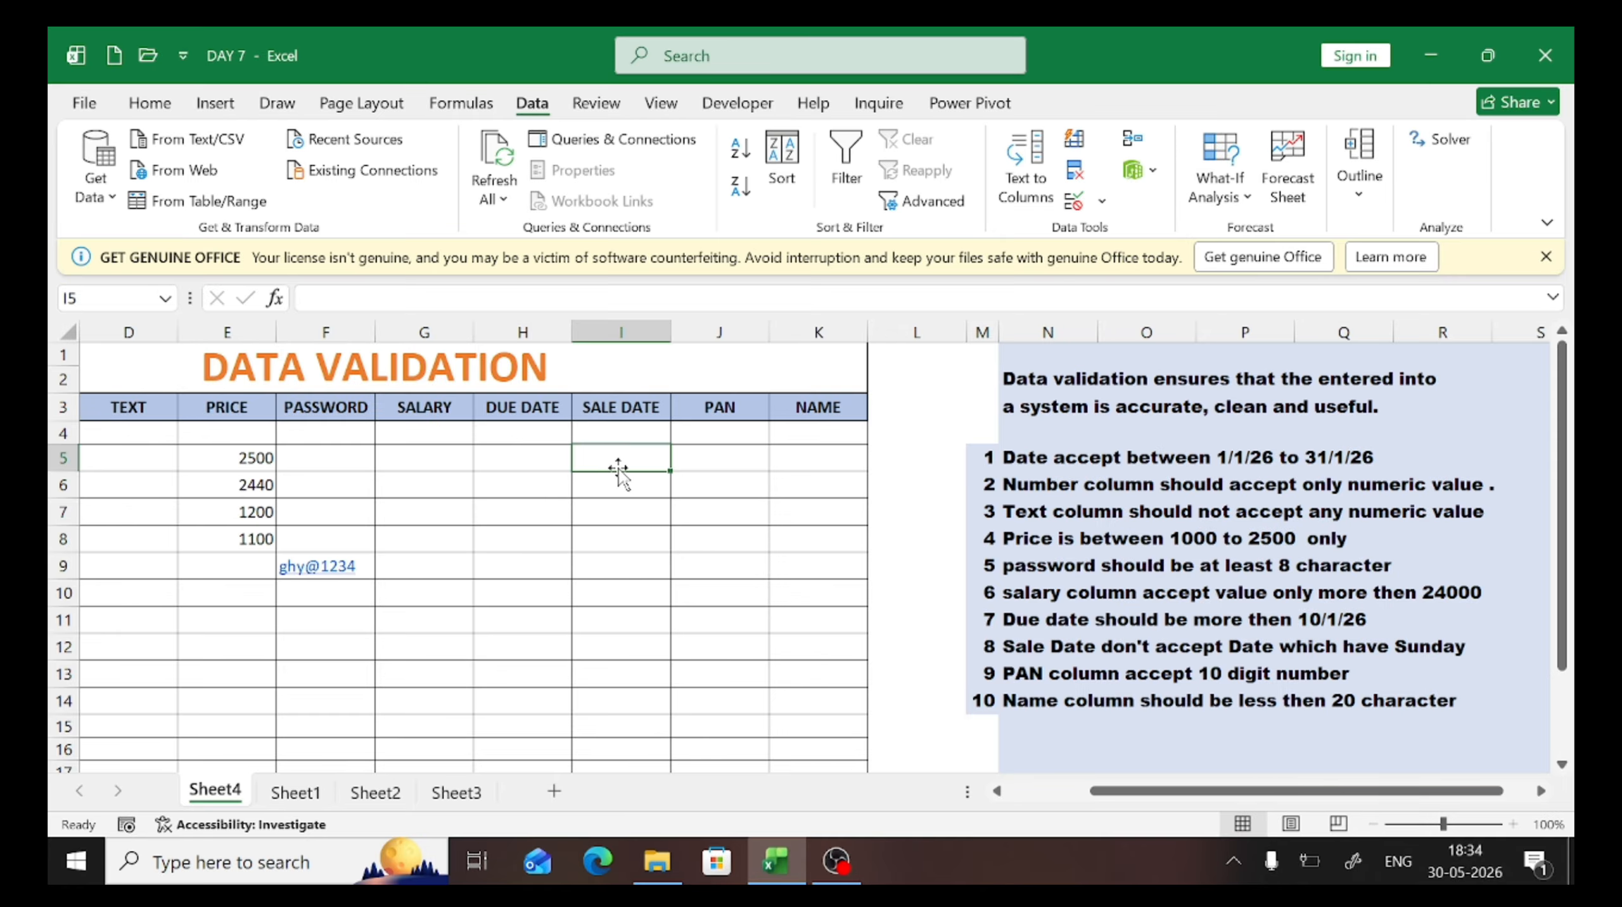
{"action": "type", "text": "3"}
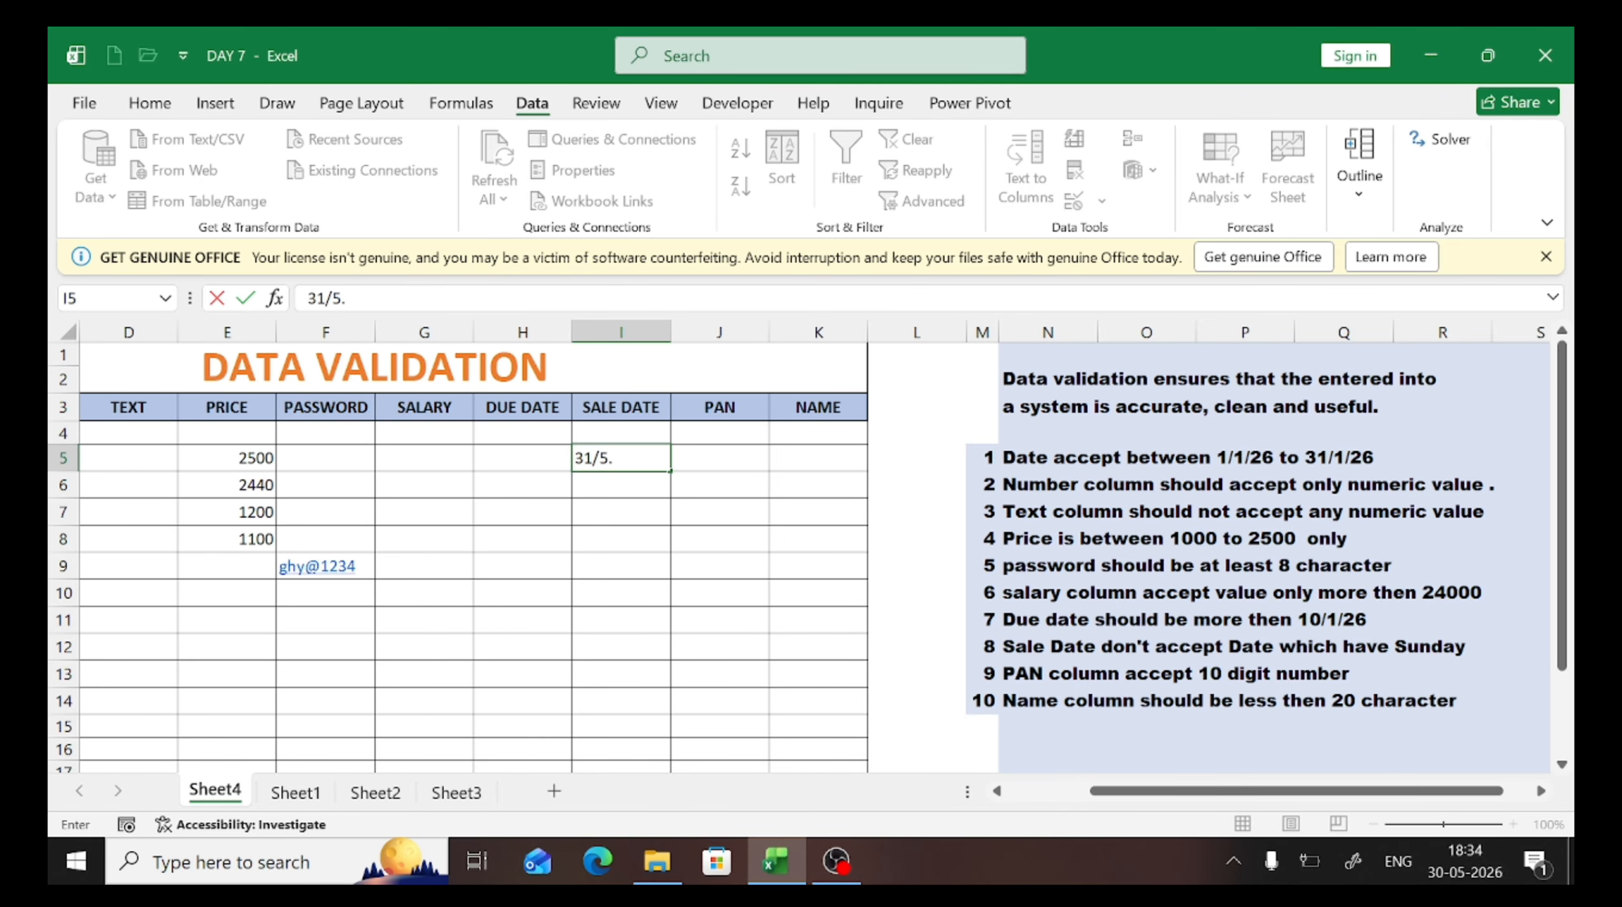
{"action": "type", "text": "1/5/26"}
{"action": "key", "text": "Return"}
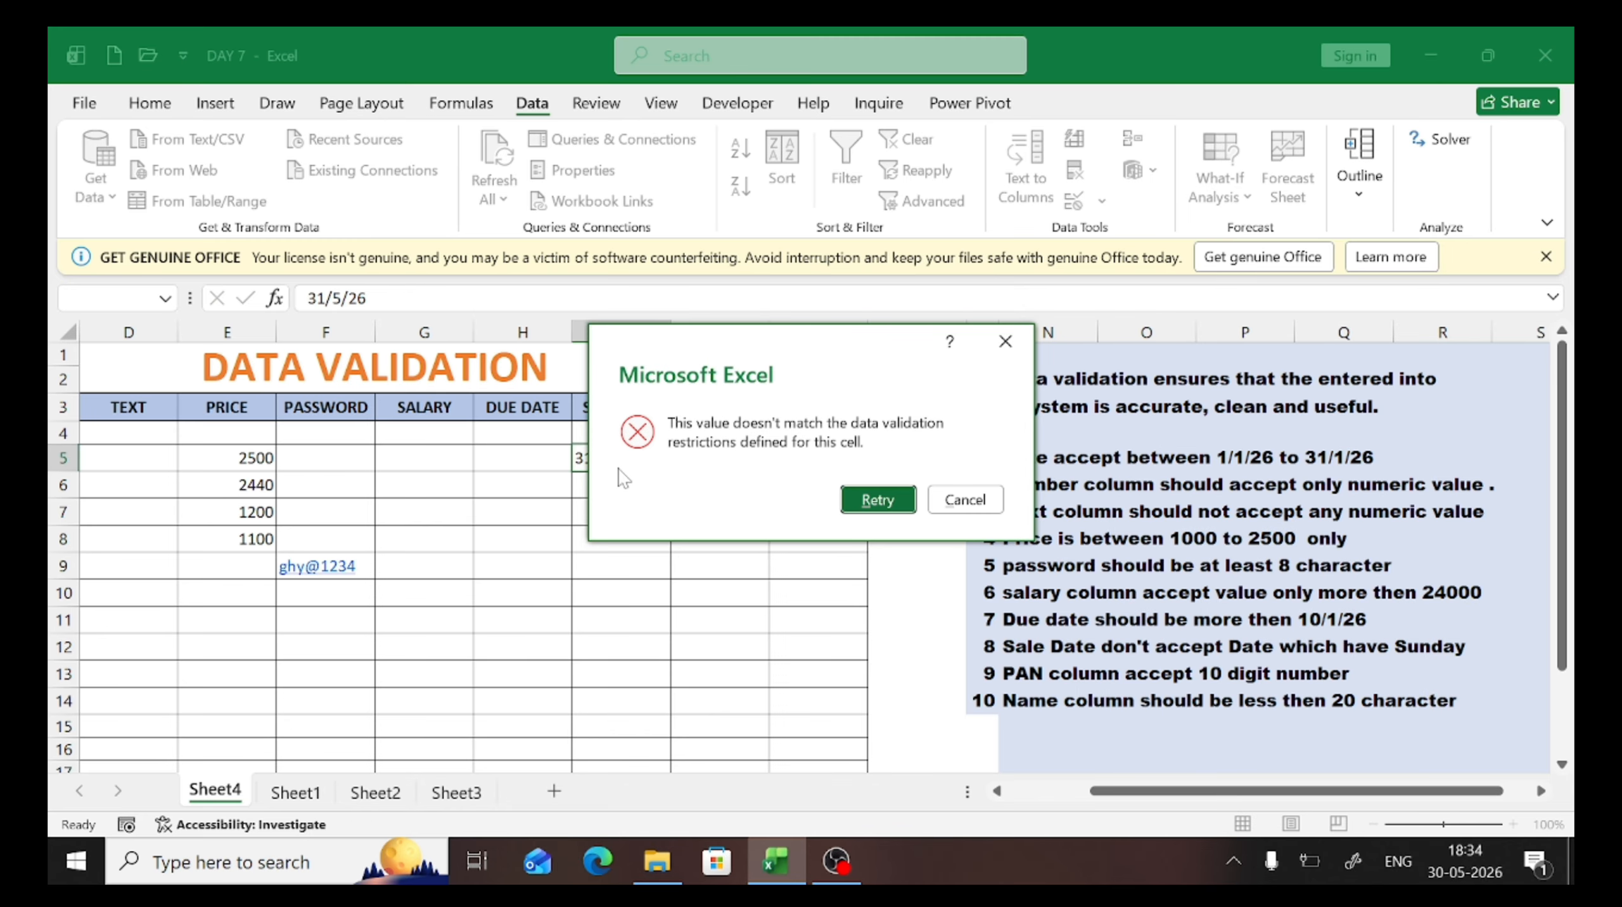
{"action": "left_click", "coordinate": [961, 497]}
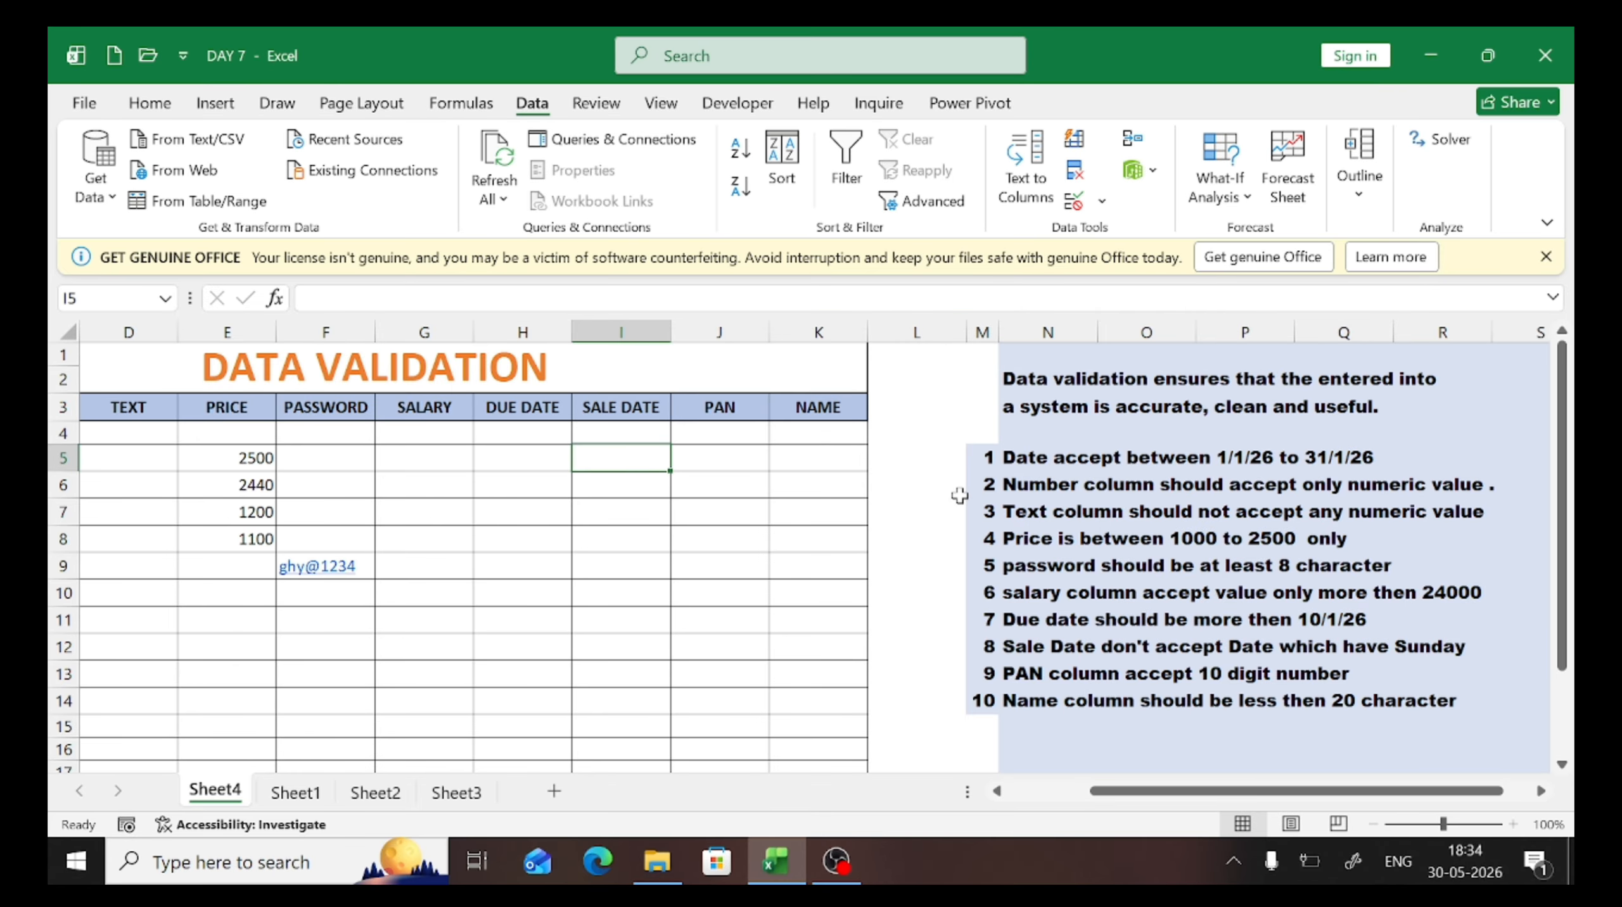
{"action": "key", "text": "alt+d"}
{"action": "key", "text": "l"}
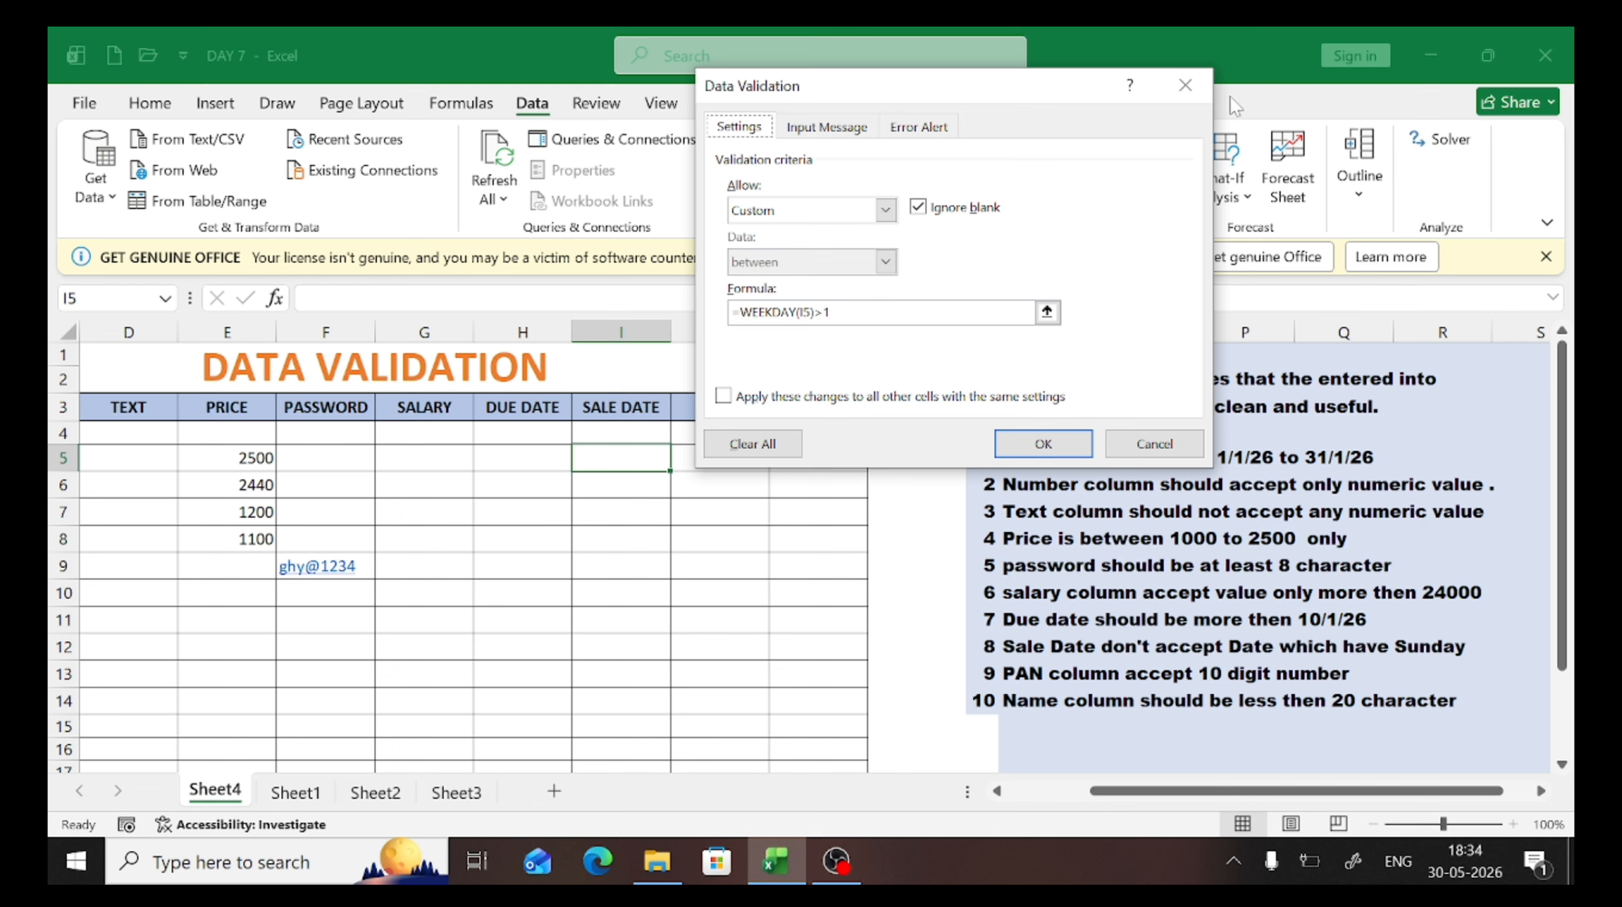
{"action": "left_click", "coordinate": [1197, 92]}
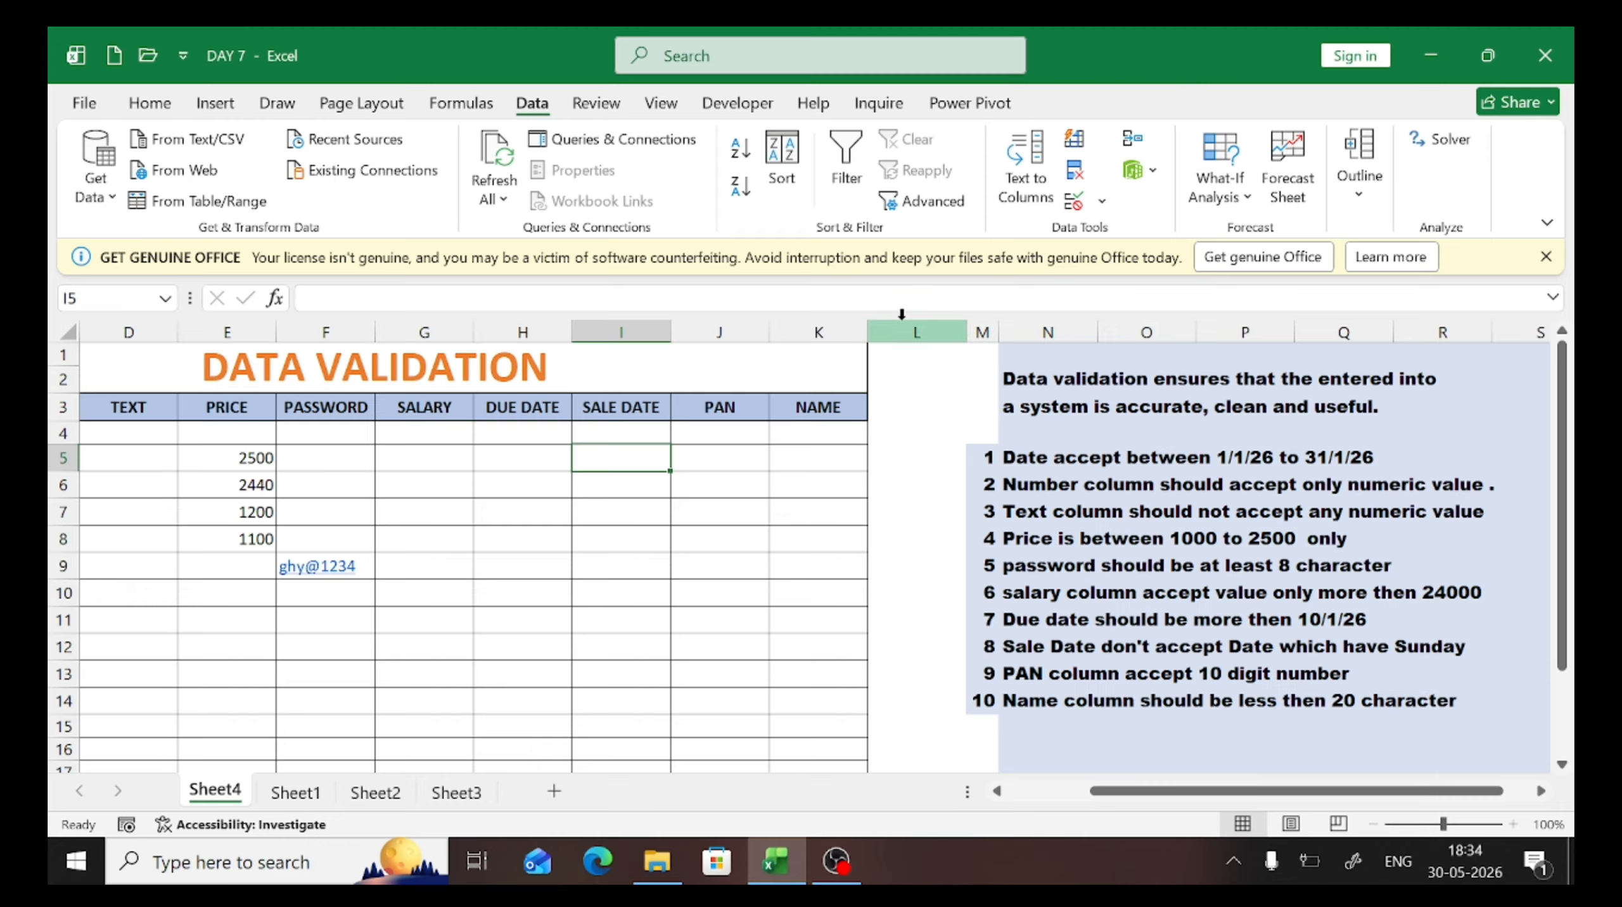
Select PAN cells J4:J18, open Data Validation, and move the dialog aside
{"action": "left_click", "coordinate": [723, 441]}
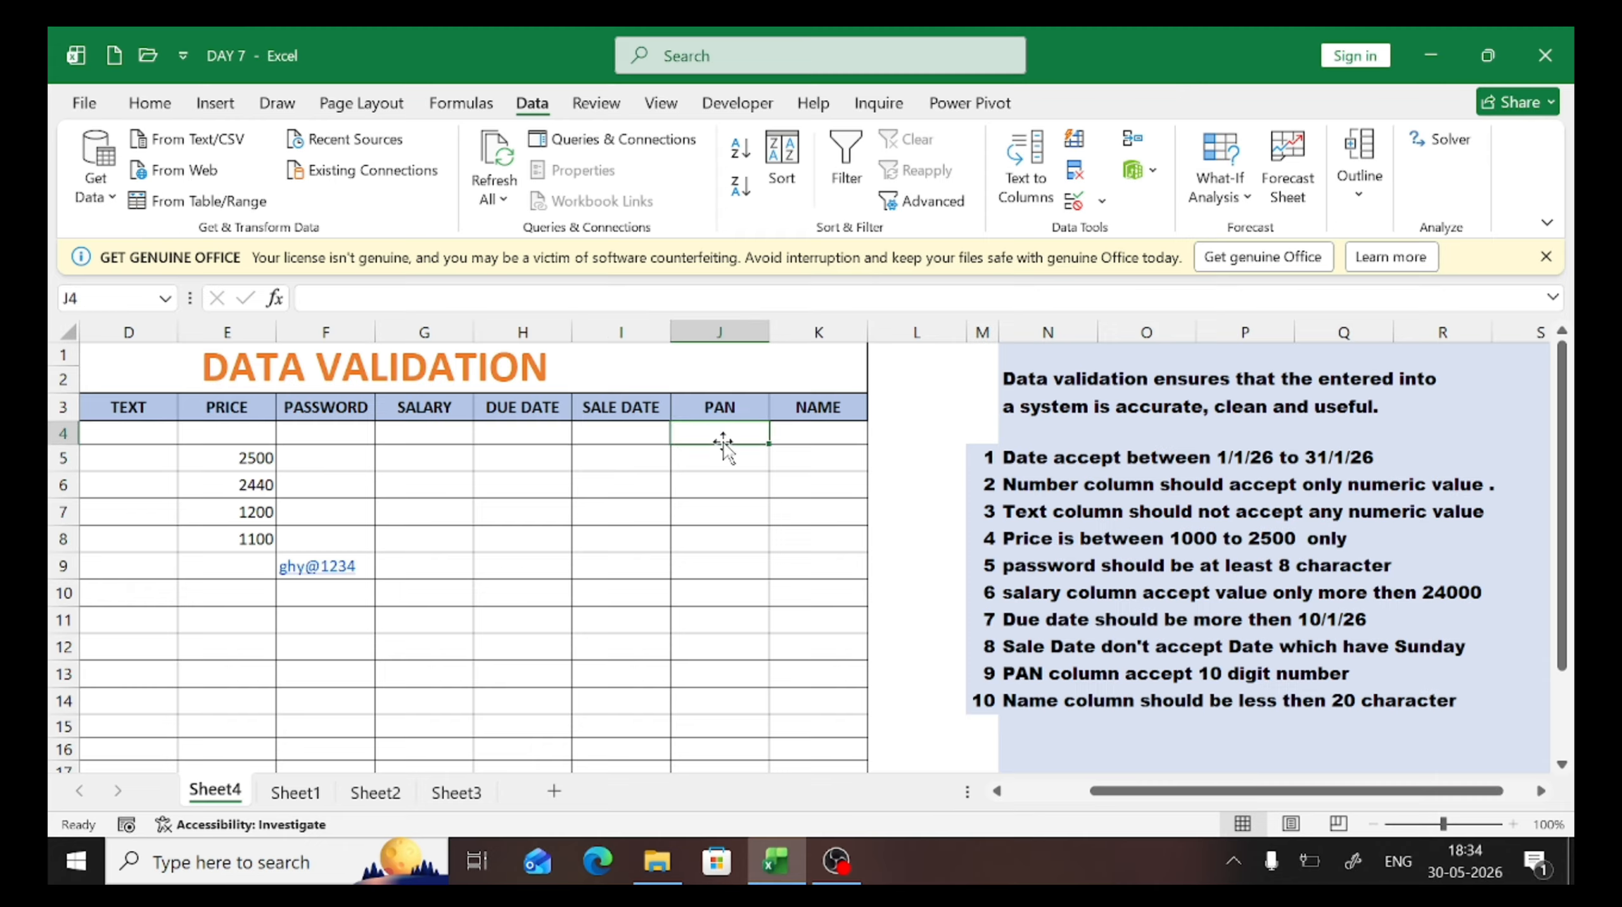
{"action": "key", "text": "shift+Down"}
{"action": "key", "text": "shift+Down"}
{"action": "key", "text": "shift+Down"}
{"action": "key", "text": "shift+Down"}
{"action": "key", "text": "shift+Down"}
{"action": "key", "text": "shift+Down"}
{"action": "key", "text": "shift+Down"}
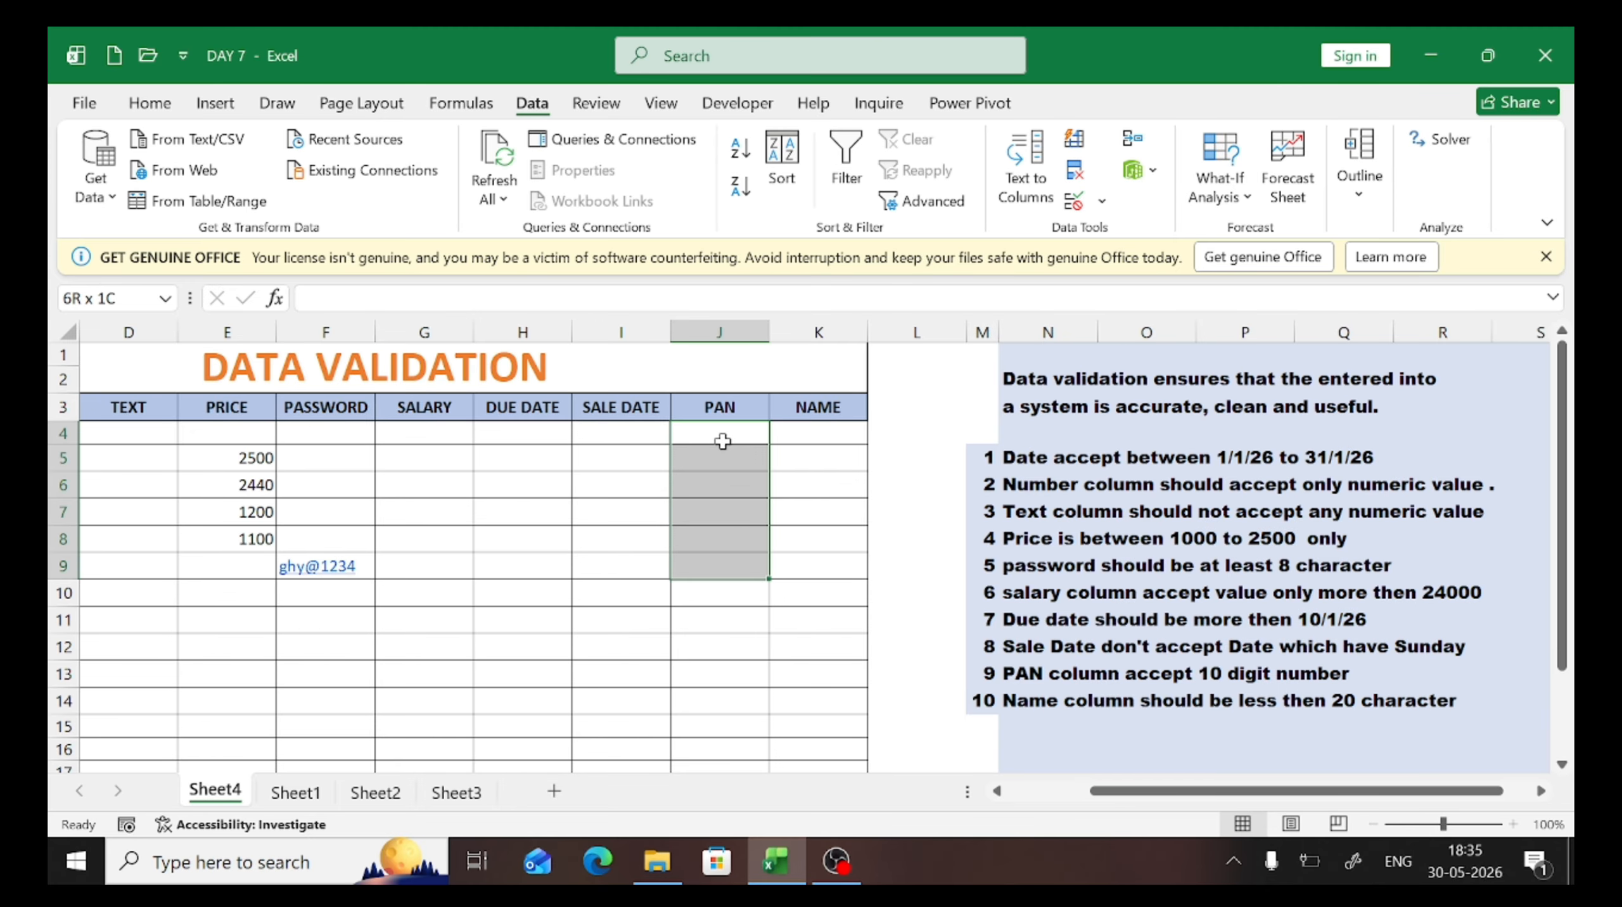
{"action": "key", "text": "shift+Down"}
{"action": "key", "text": "shift+Down"}
{"action": "key", "text": "shift+Down"}
{"action": "key", "text": "shift+Down"}
{"action": "key", "text": "shift+Down"}
{"action": "key", "text": "shift+Down"}
{"action": "key", "text": "shift+Down"}
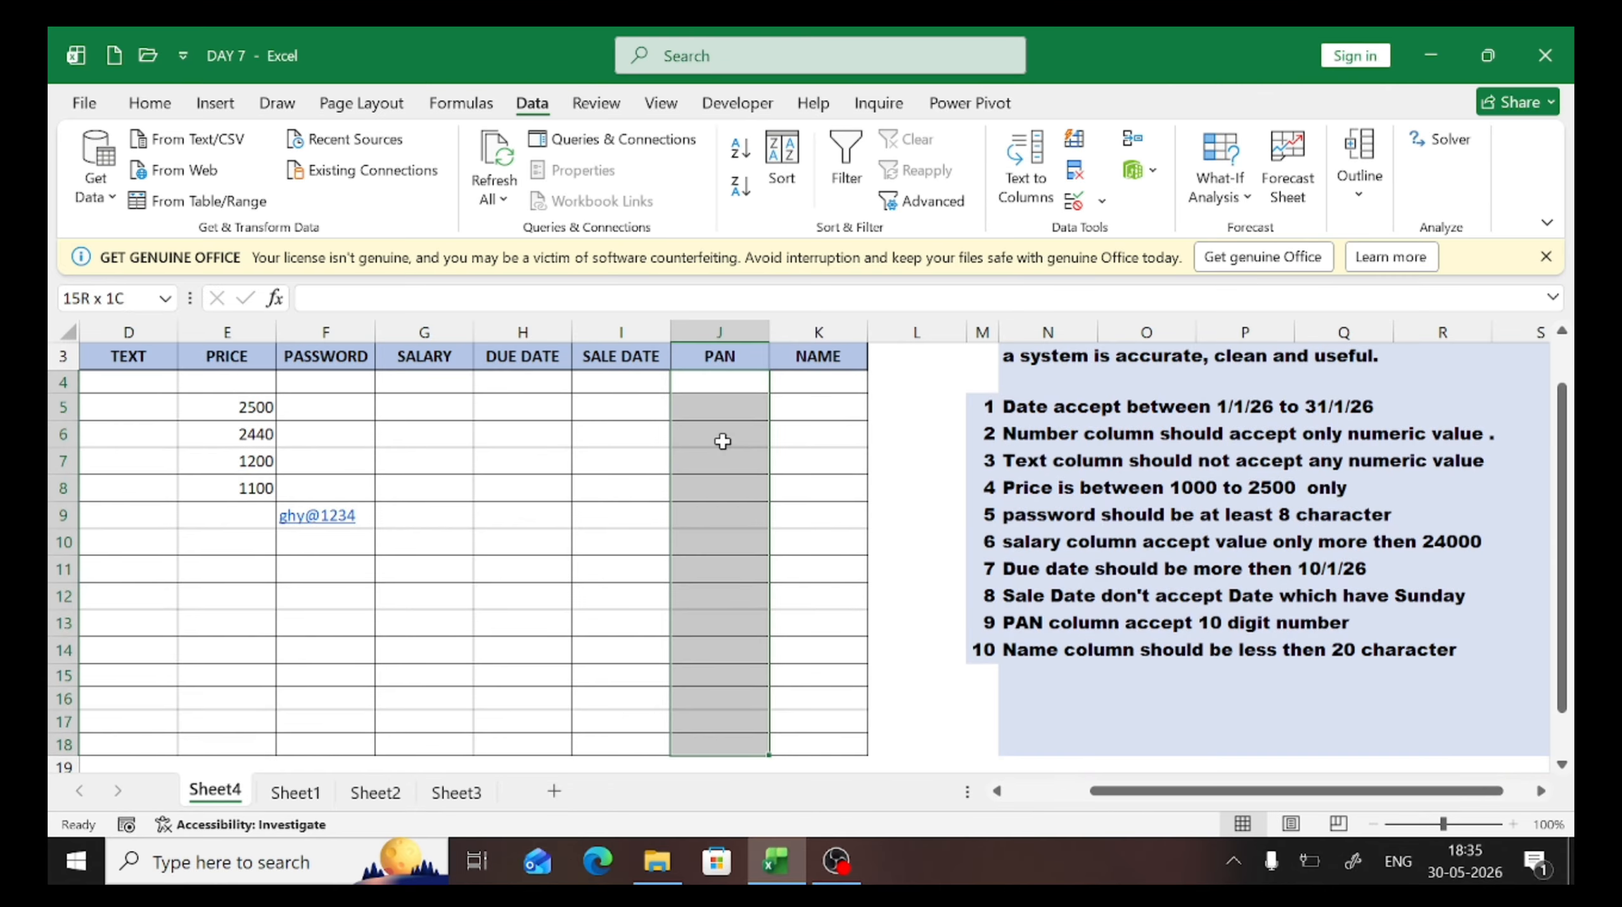
{"action": "key", "text": "alt+d"}
{"action": "key", "text": "l"}
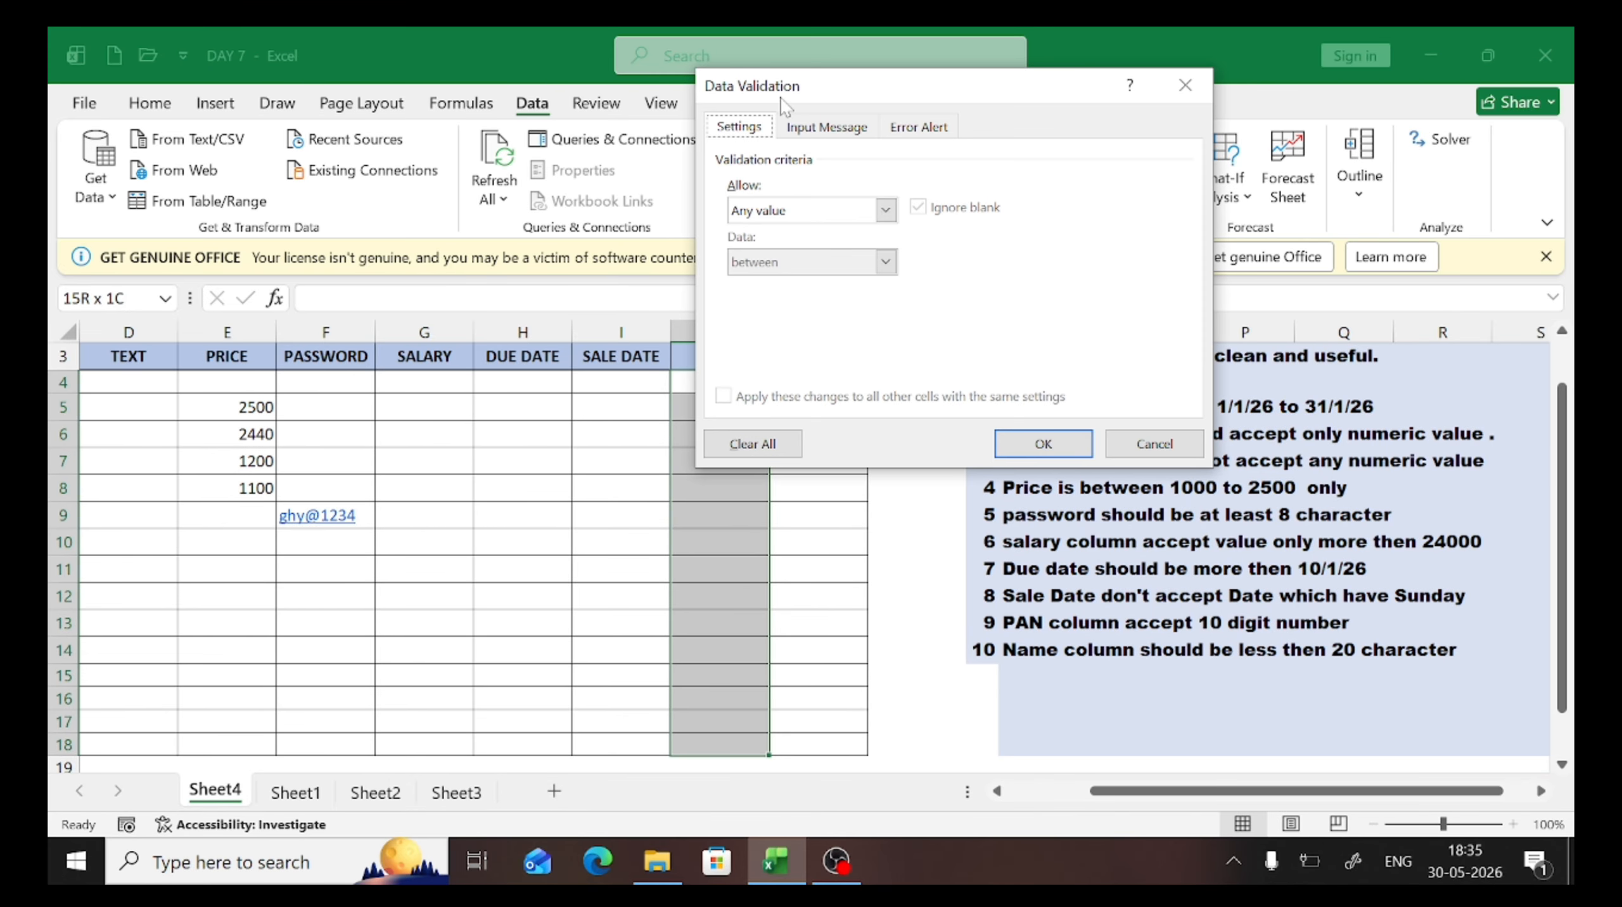
{"action": "left_click_drag", "start_coordinate": [783, 104], "coordinate": [945, 102]}
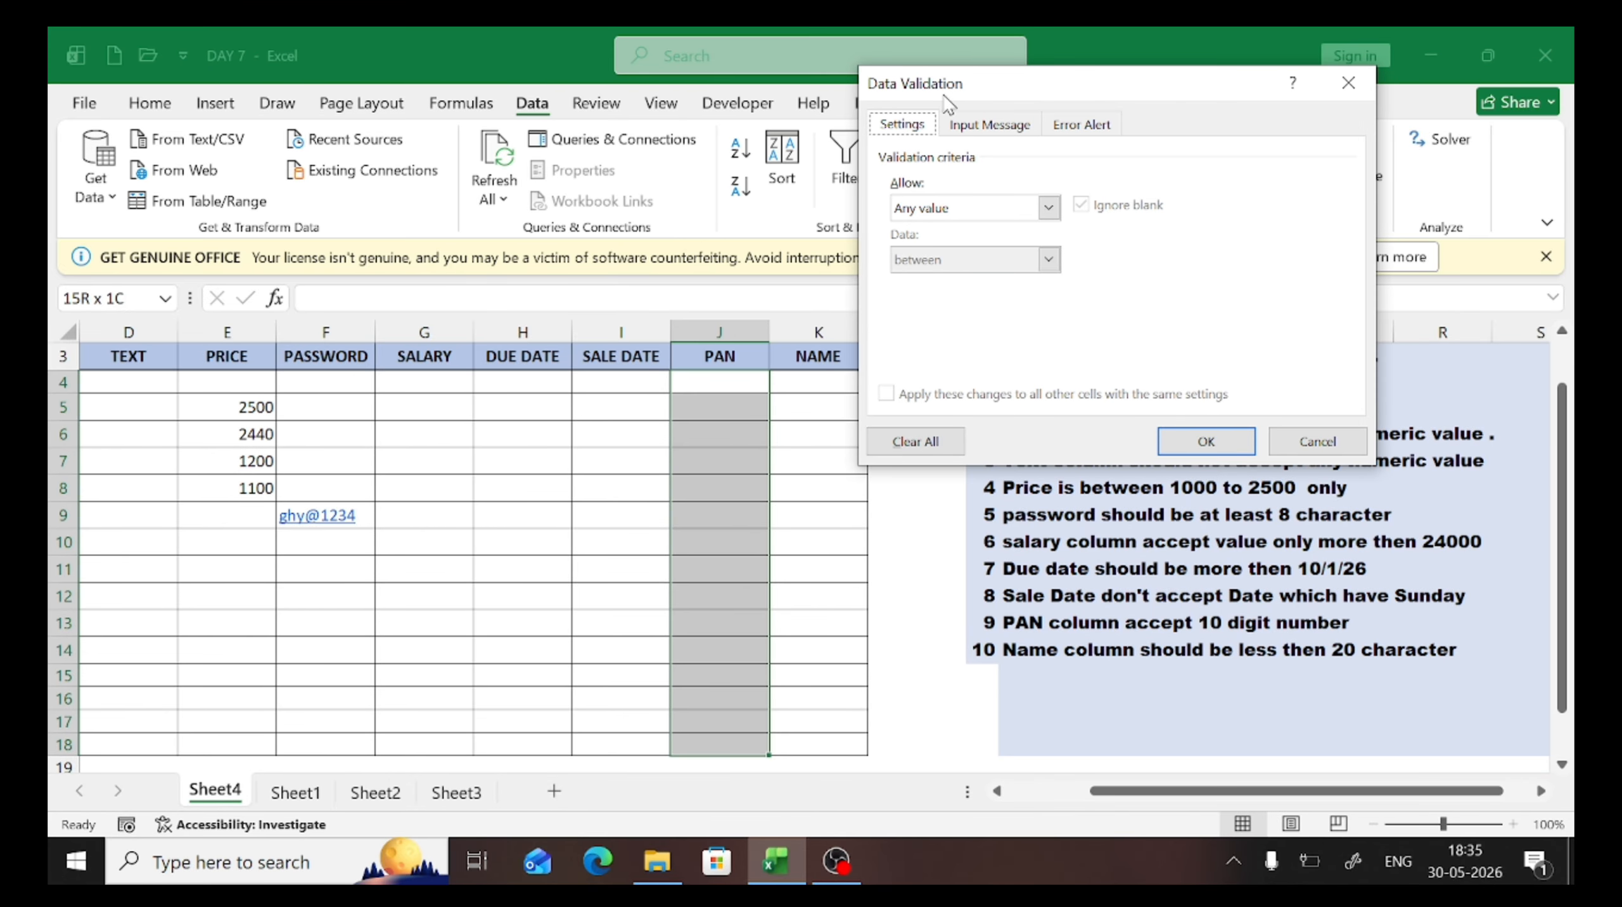
Set a Text length rule equal to 10 characters
{"action": "left_click", "coordinate": [1049, 215]}
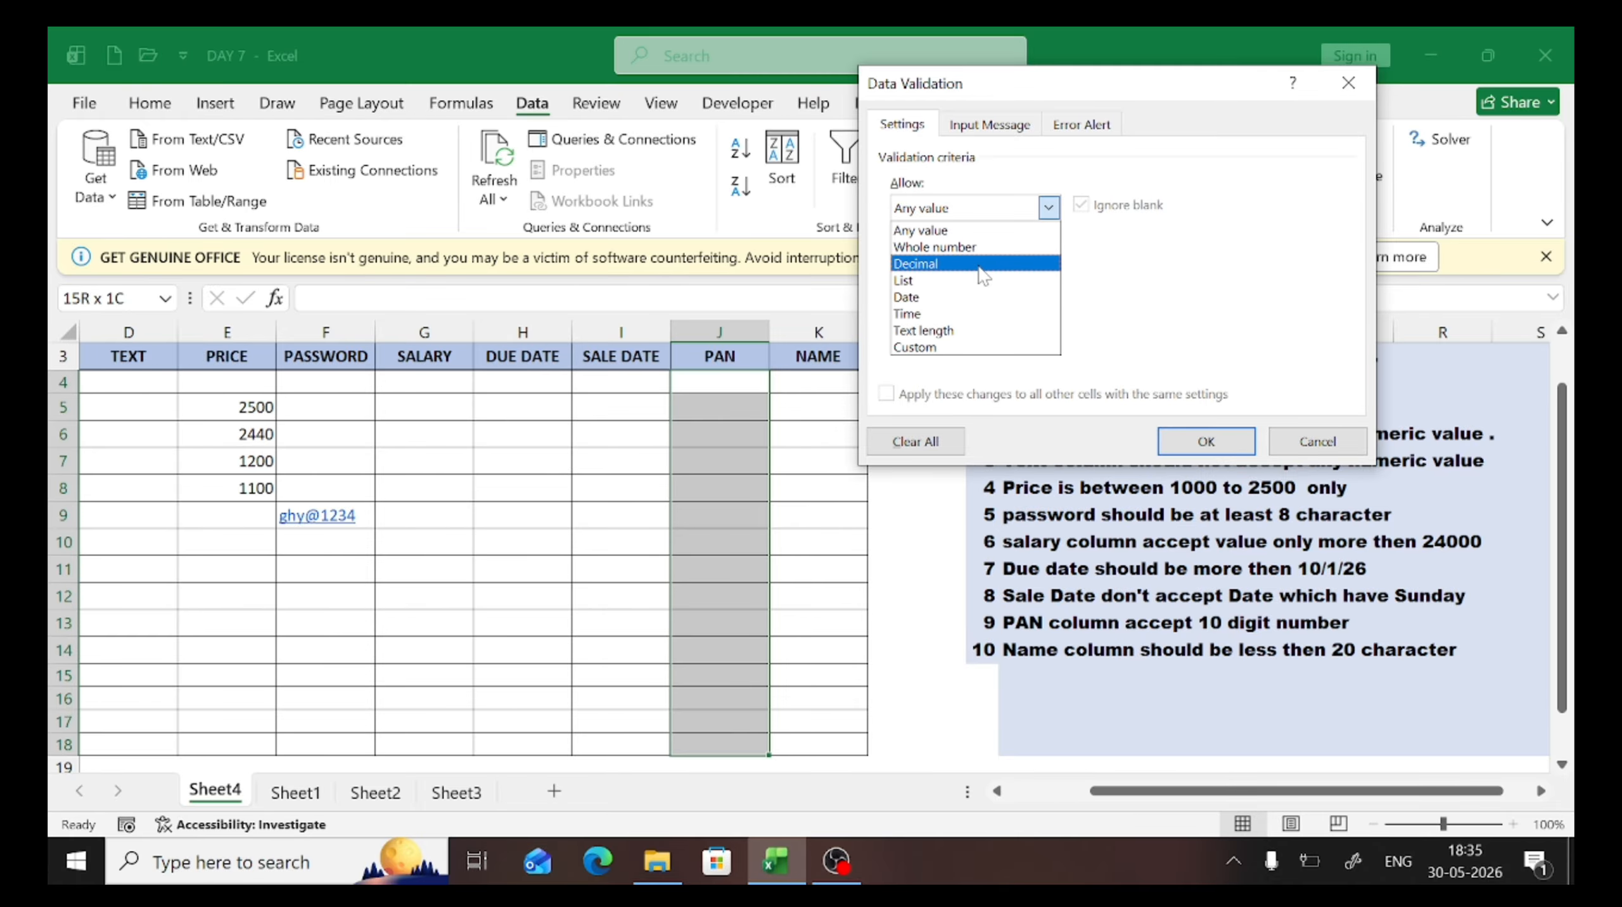
{"action": "left_click", "coordinate": [981, 331]}
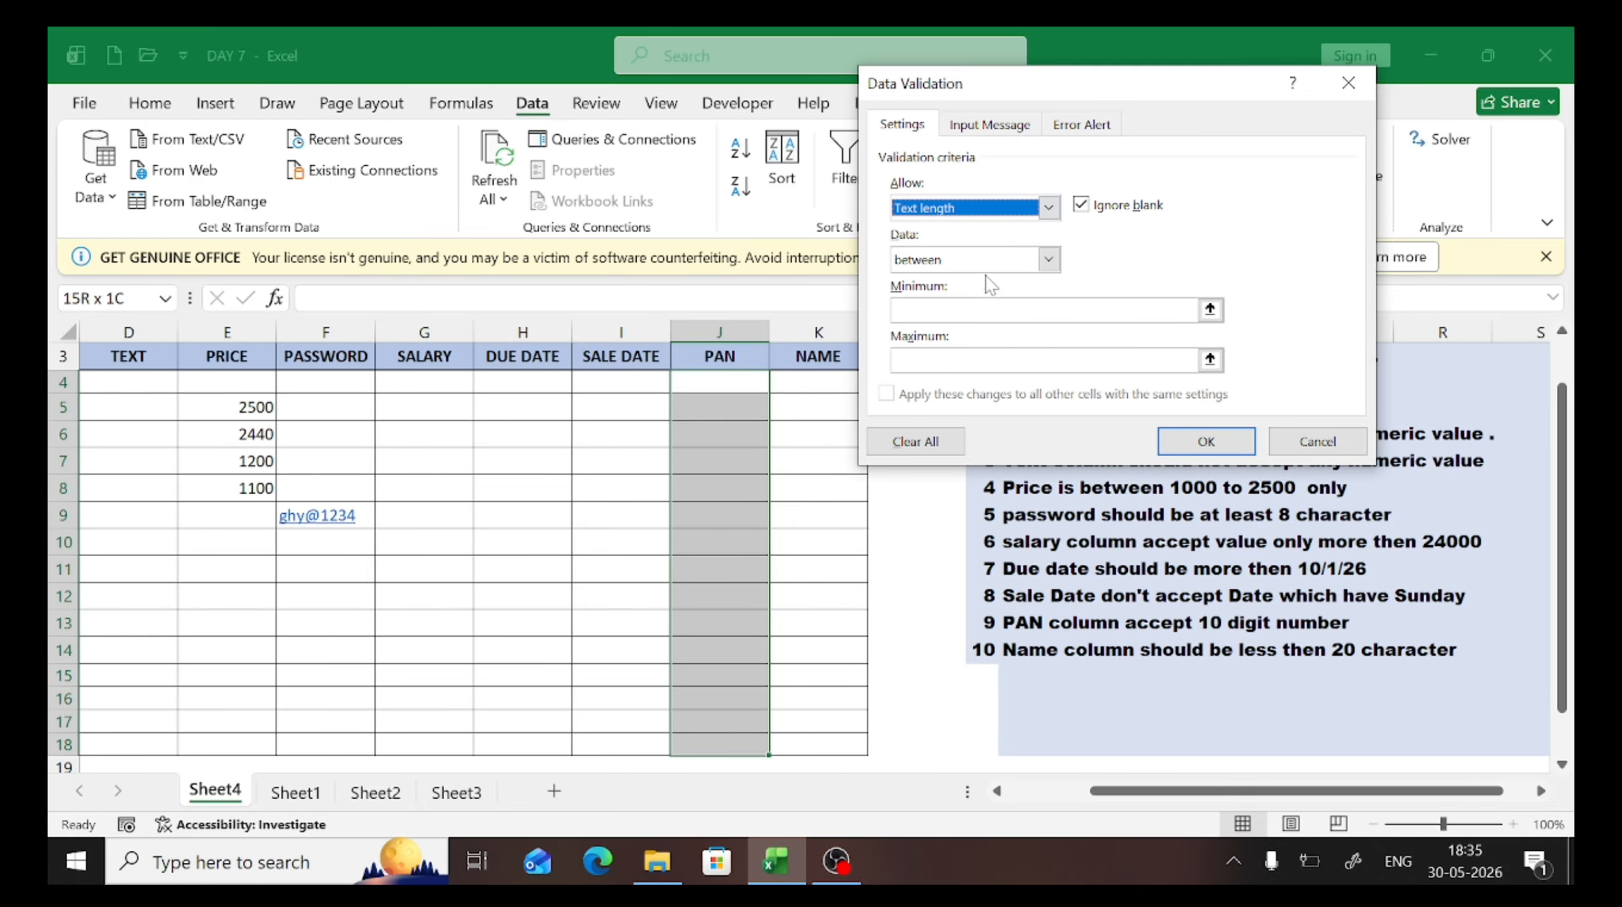
{"action": "left_click", "coordinate": [1048, 260]}
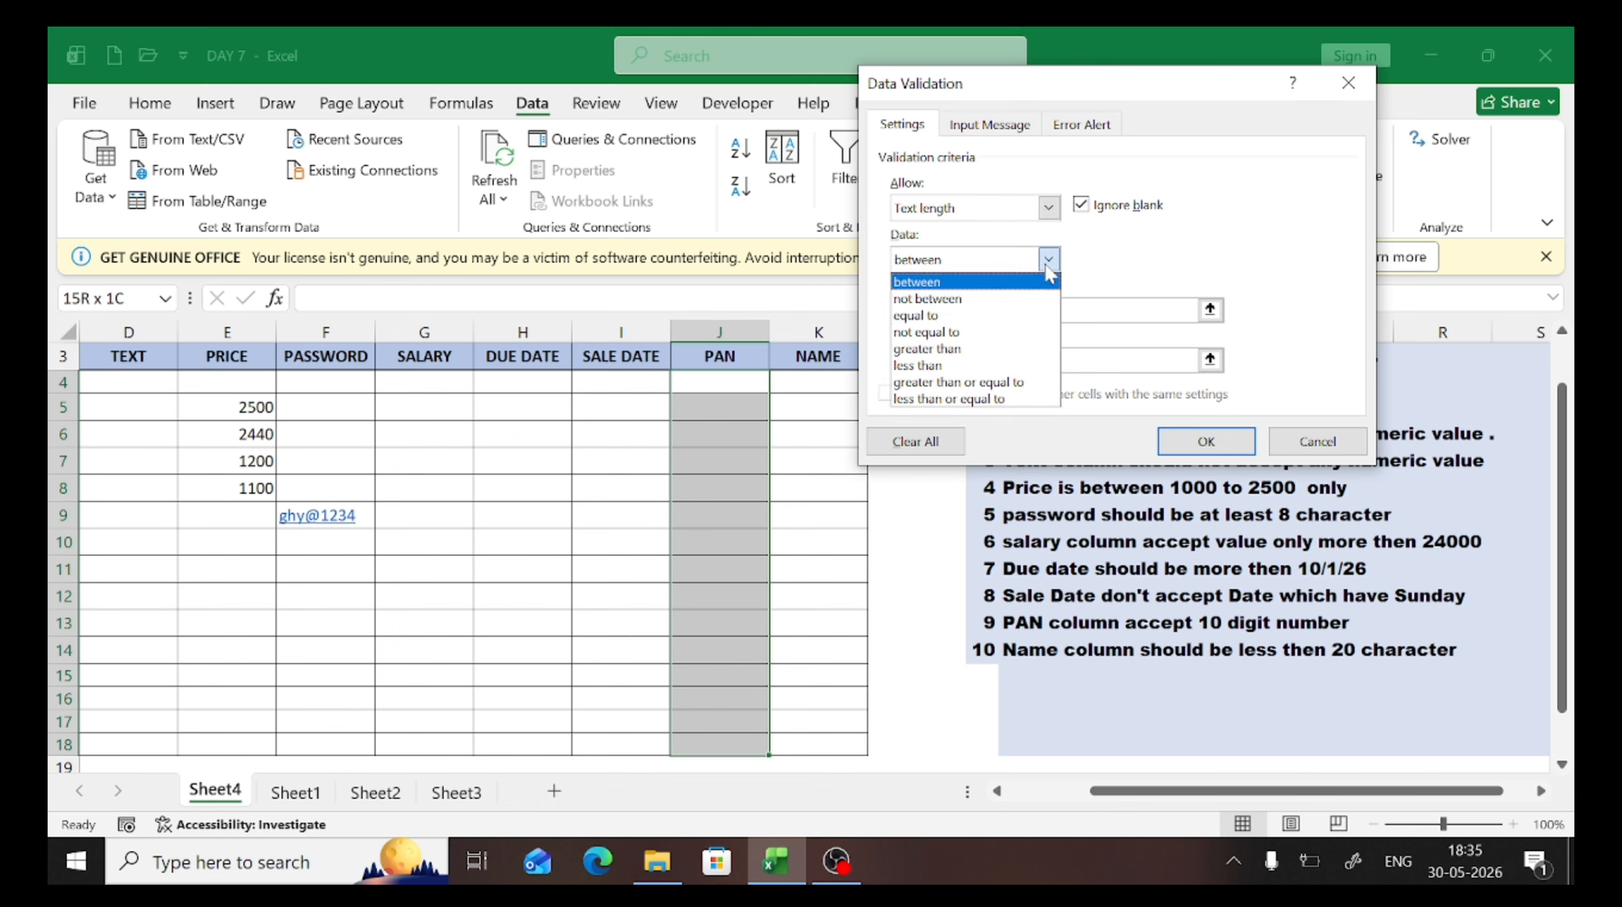
{"action": "left_click", "coordinate": [1007, 316]}
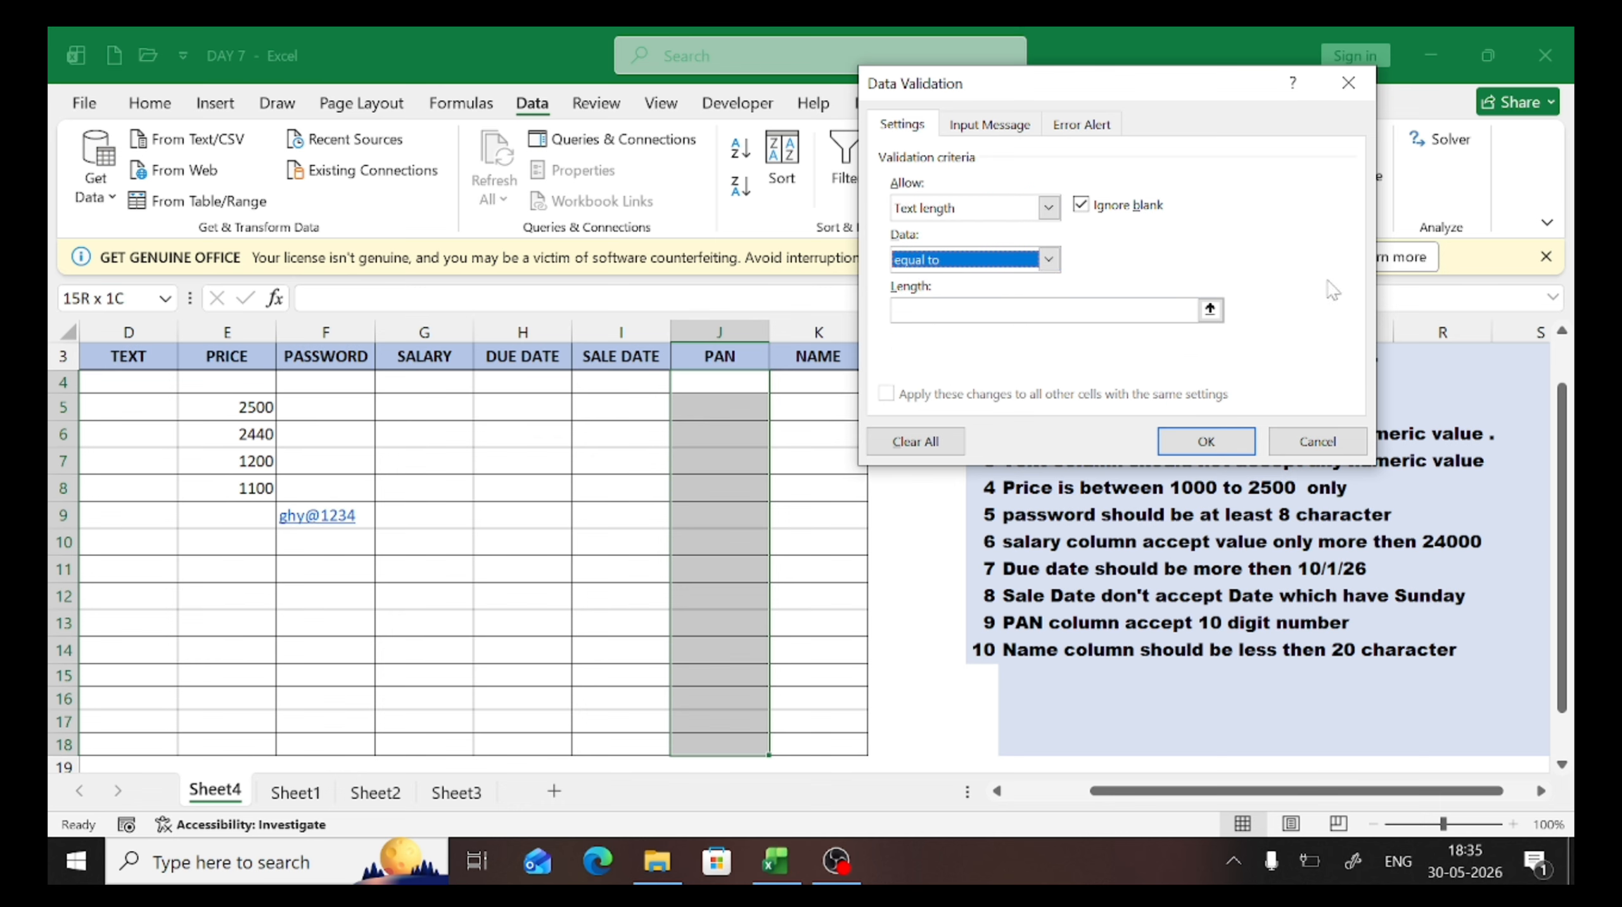
{"action": "left_click", "coordinate": [1079, 310]}
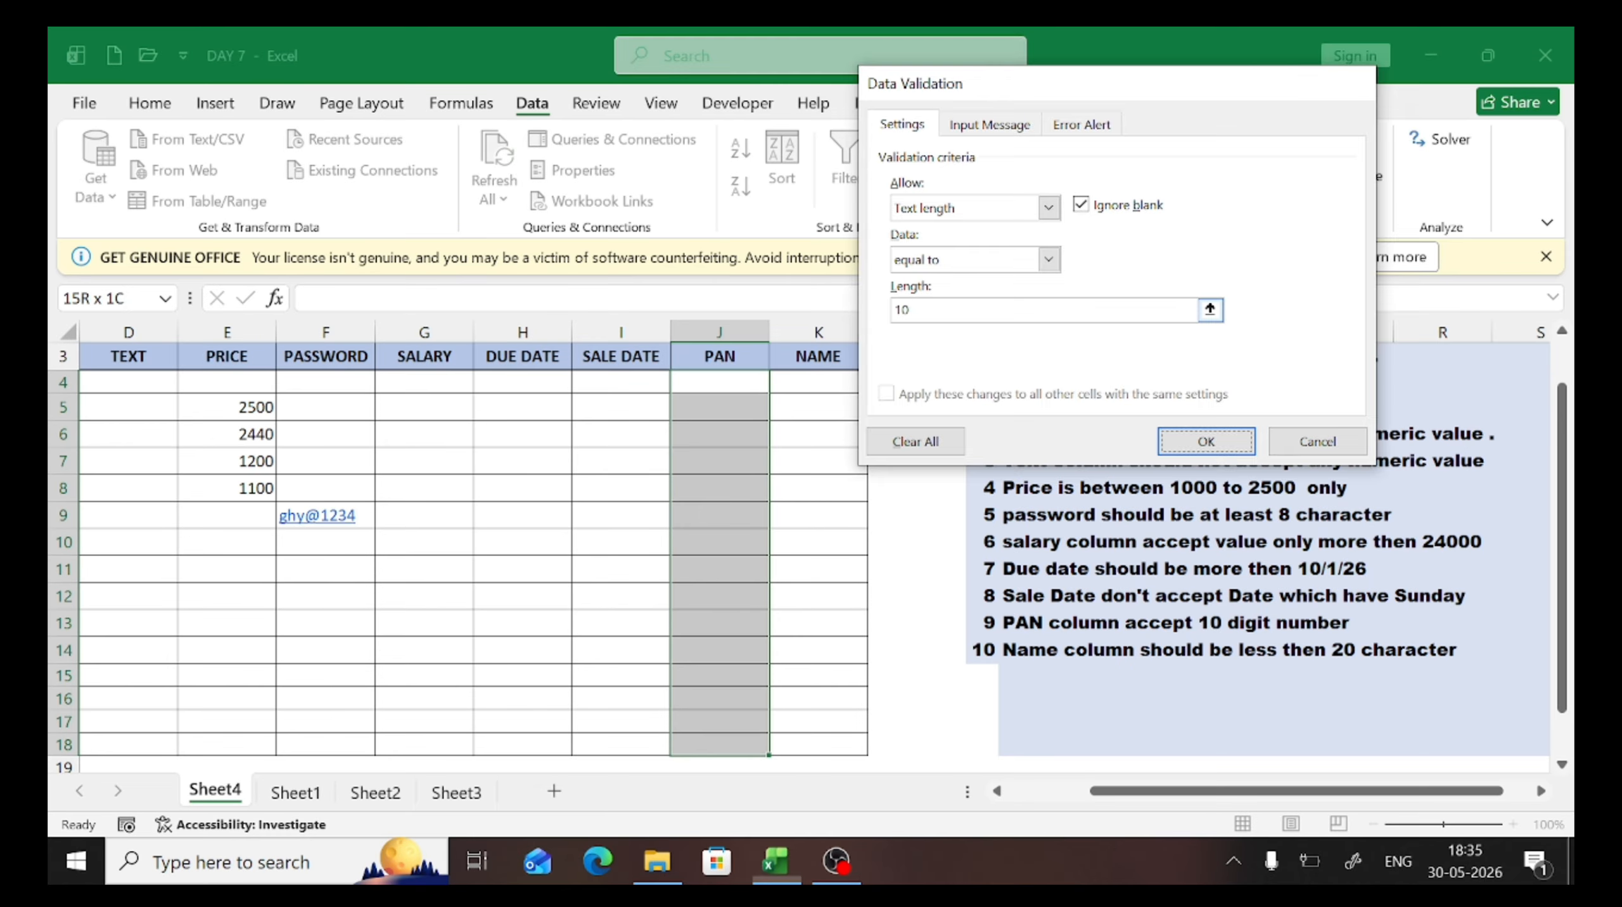
{"action": "key", "text": "Return"}
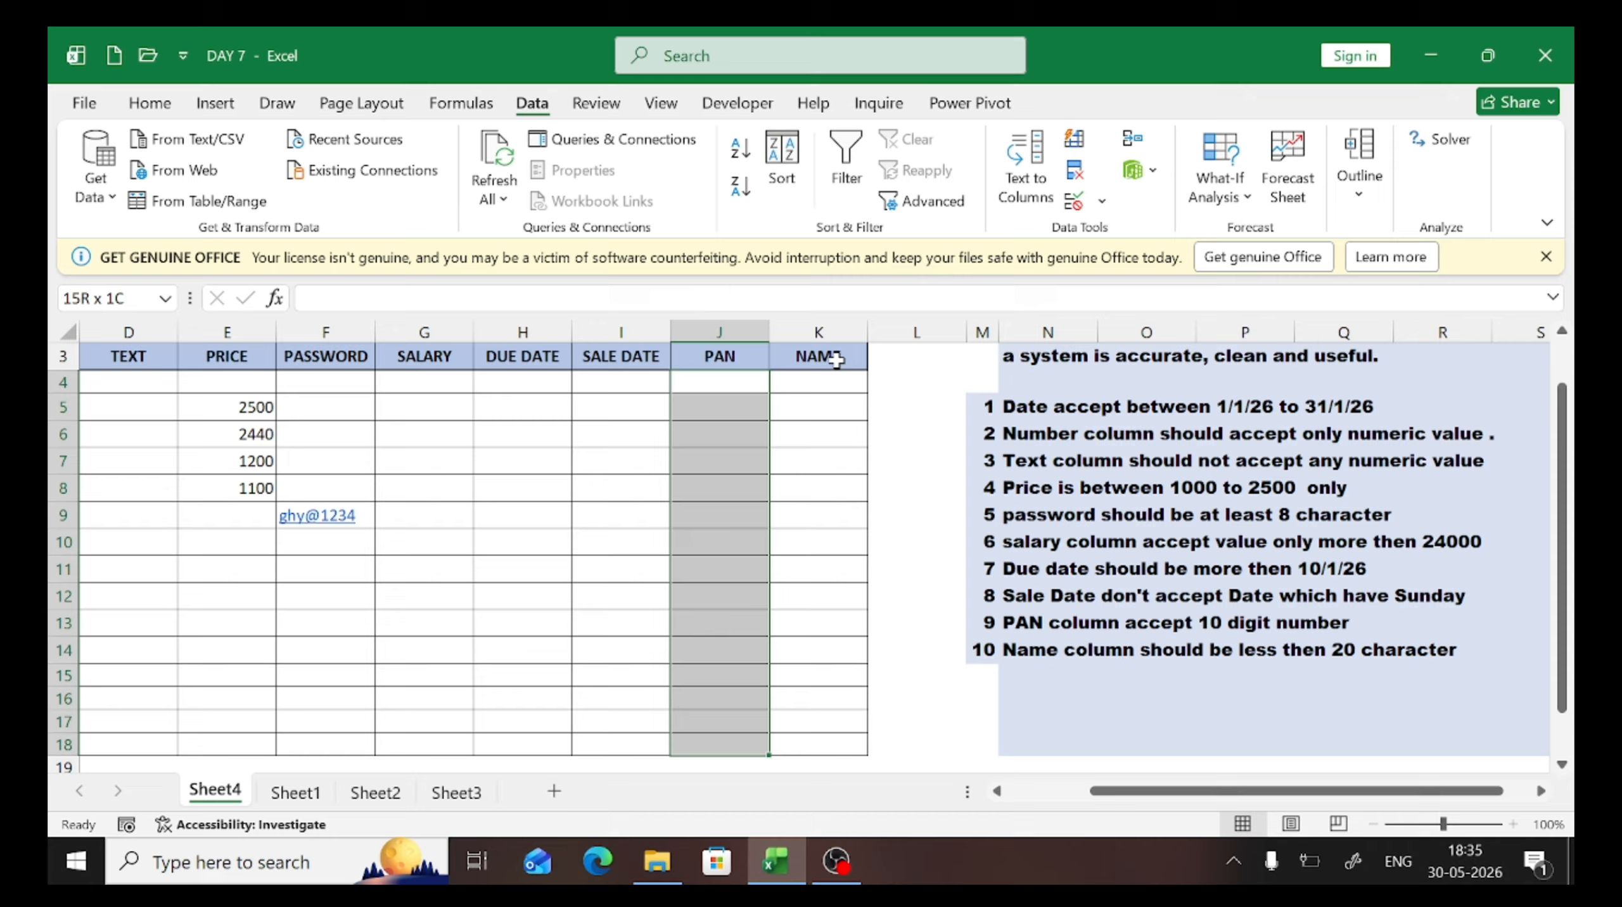
{"action": "left_click", "coordinate": [730, 462]}
{"action": "type", "text": "444"}
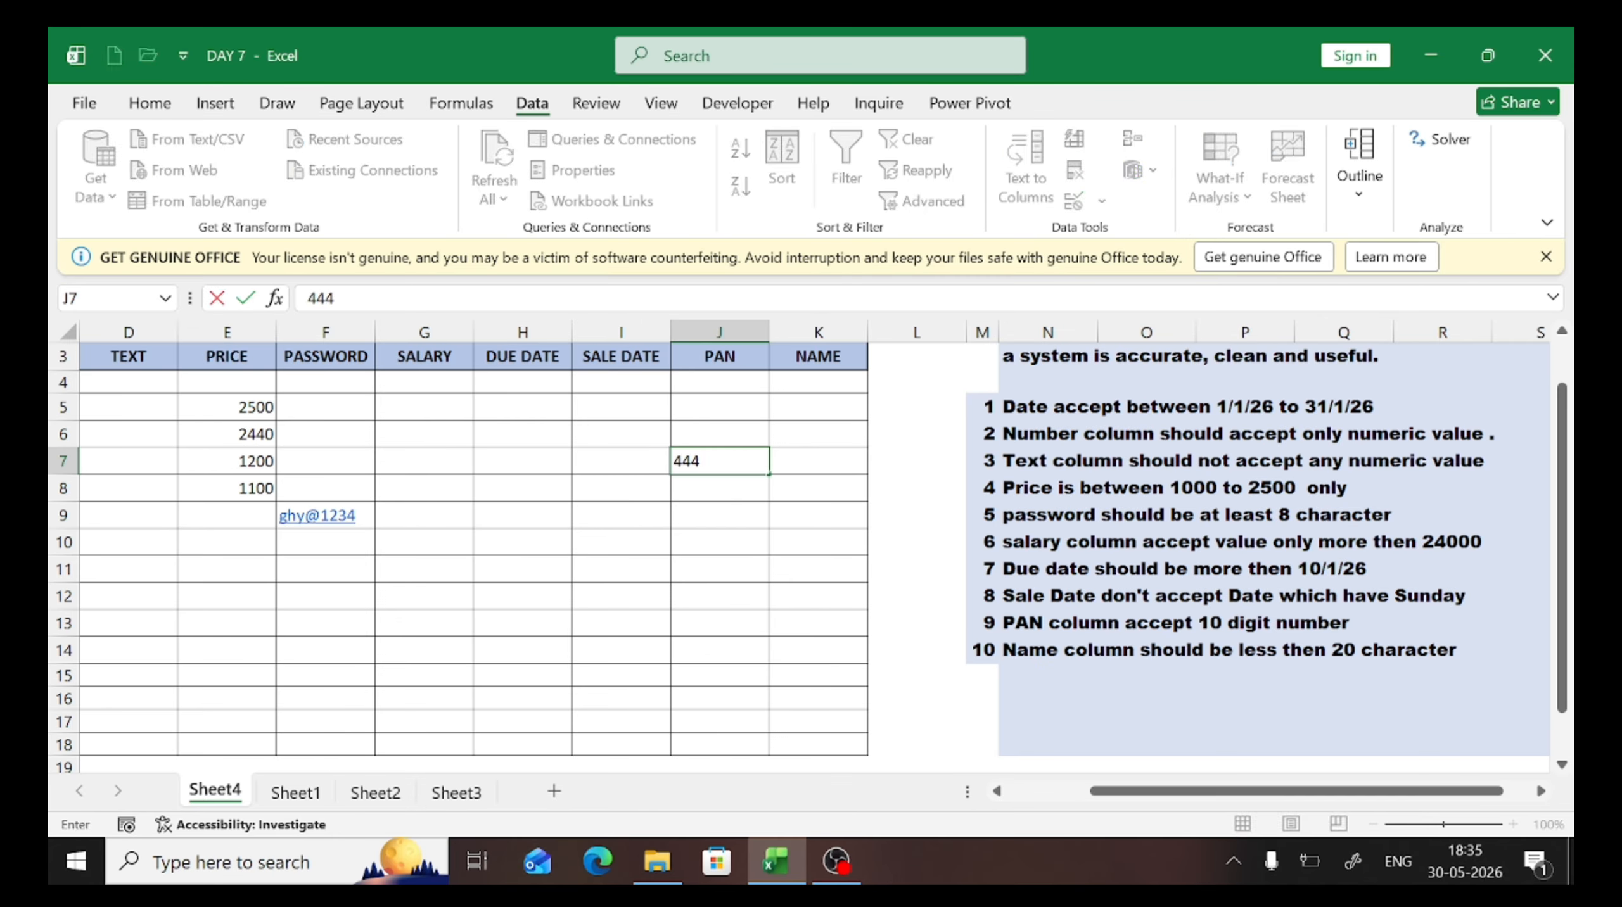
{"action": "type", "text": "3332221"}
{"action": "key", "text": "Return"}
{"action": "left_click", "coordinate": [730, 463]}
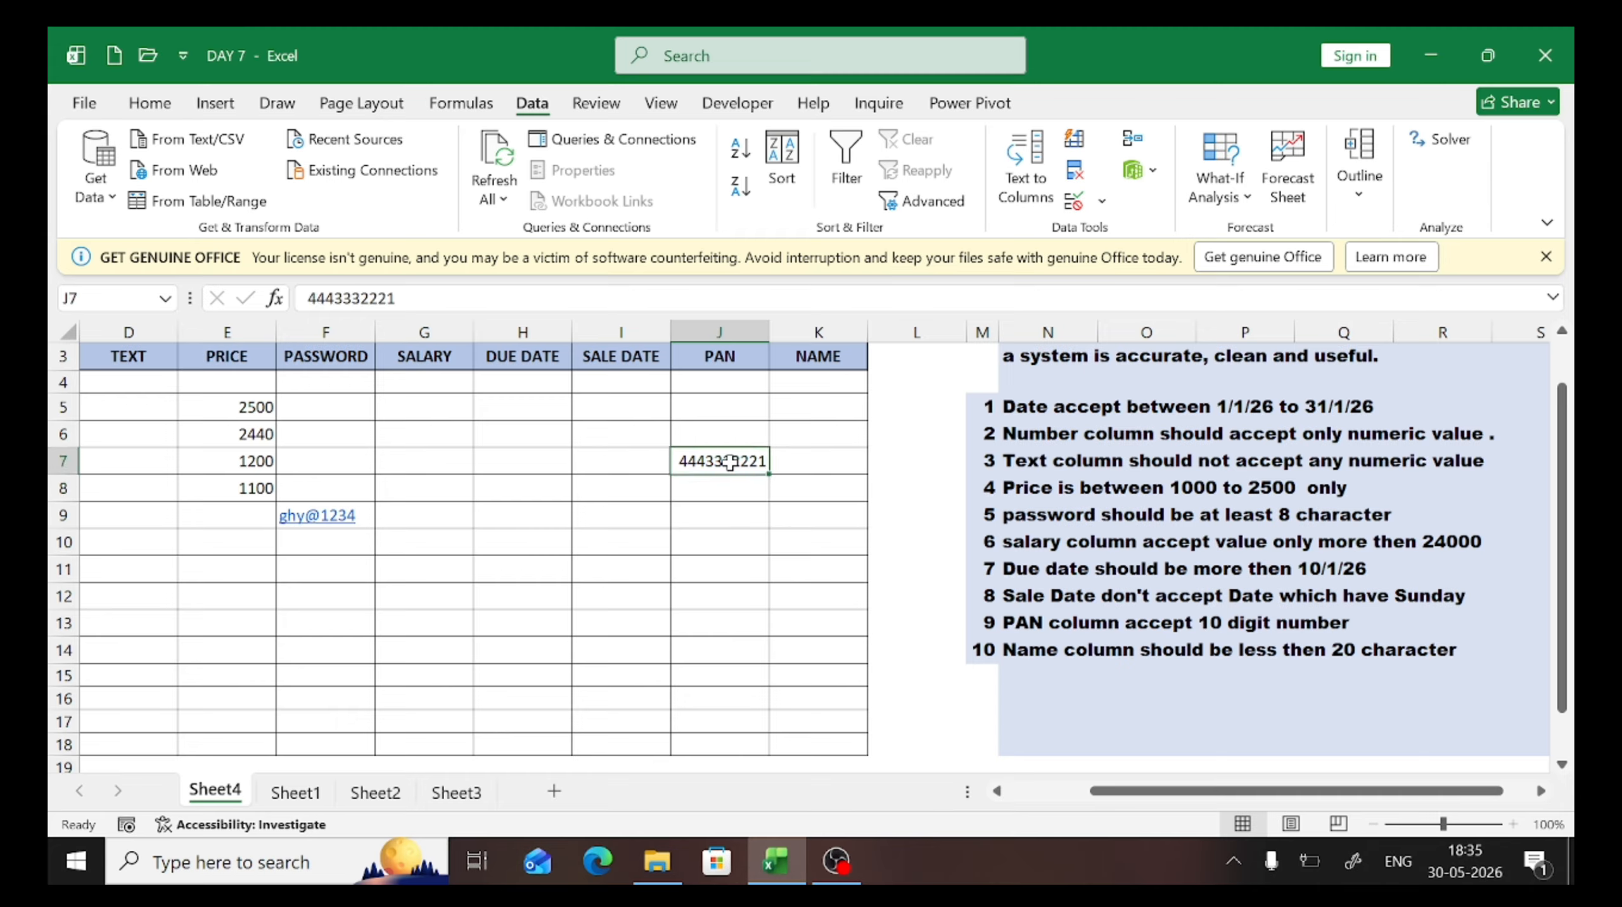
{"action": "key", "text": "Delete"}
{"action": "key", "text": "Up"}
{"action": "key", "text": "Up"}
{"action": "key", "text": "Up"}
{"action": "key", "text": "Right"}
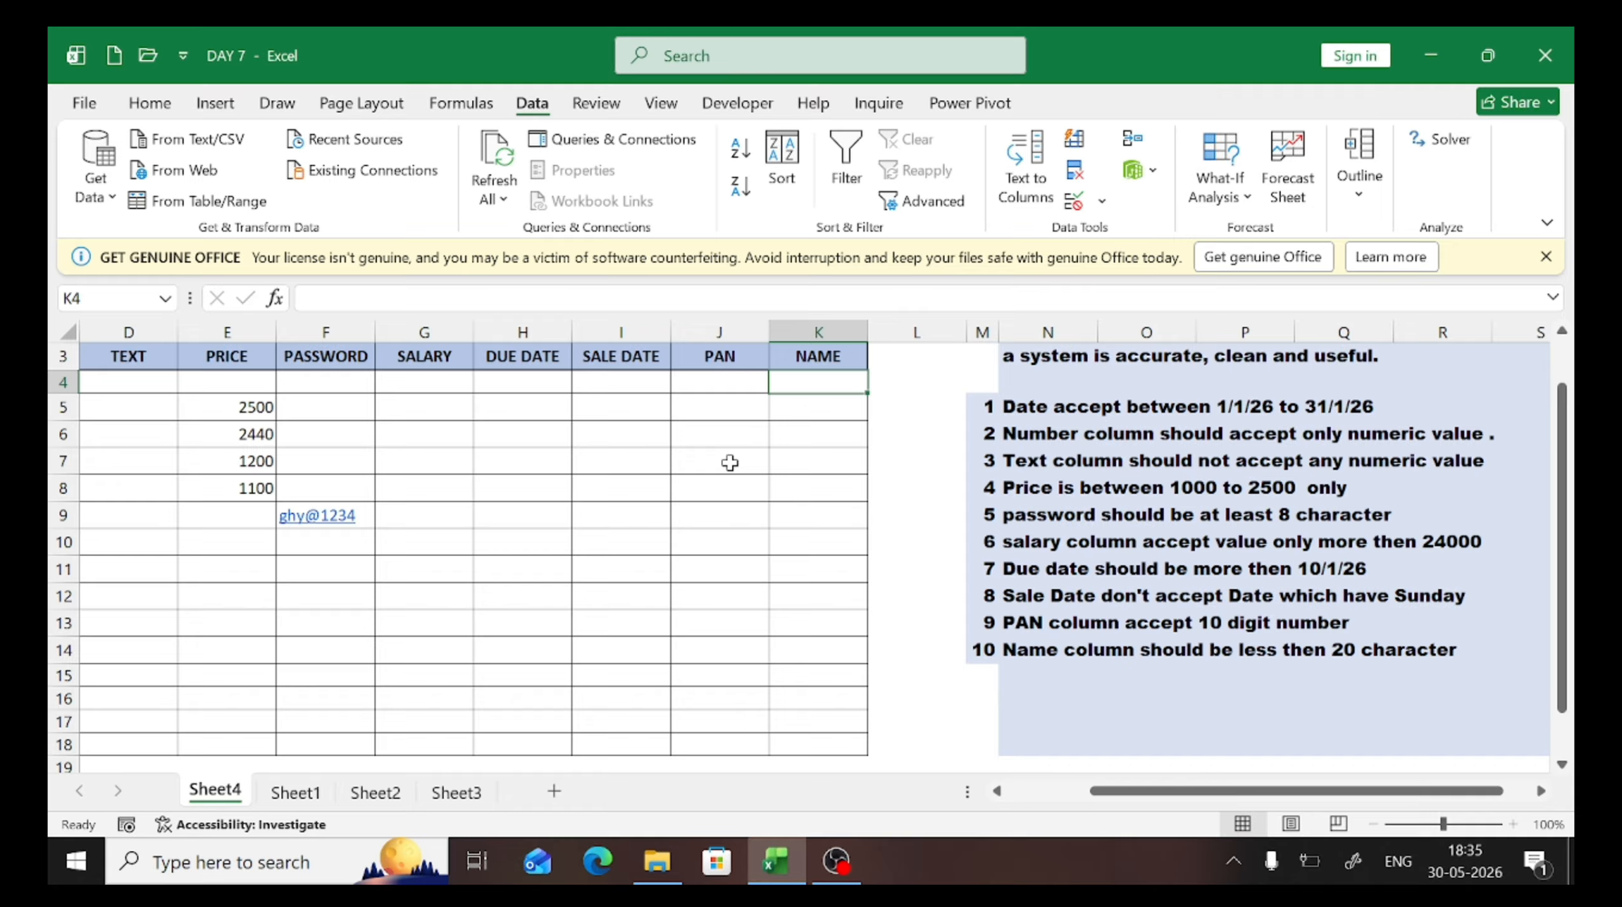
{"action": "key", "text": "shift+Down"}
{"action": "key", "text": "shift+Down"}
{"action": "key", "text": "shift+Down"}
{"action": "key", "text": "shift+Down"}
{"action": "key", "text": "shift+Down"}
{"action": "key", "text": "shift+Down"}
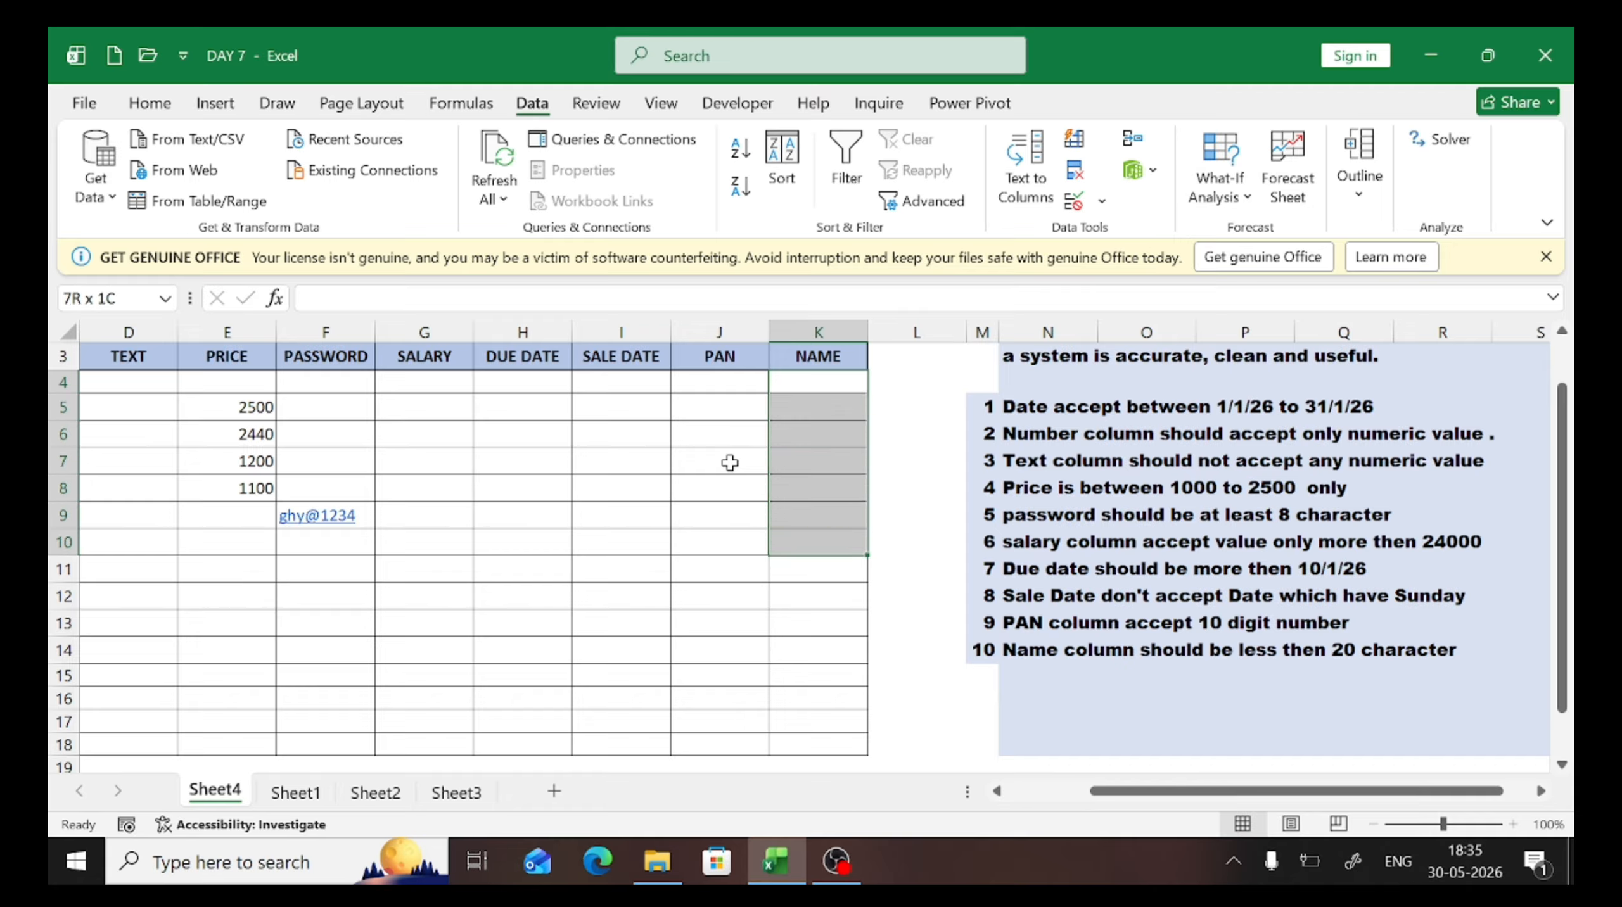
{"action": "key", "text": "shift+Down"}
{"action": "key", "text": "shift+Down"}
{"action": "key", "text": "shift+Down"}
{"action": "key", "text": "shift+Down"}
{"action": "key", "text": "shift+Down"}
{"action": "key", "text": "shift+Down"}
{"action": "key", "text": "shift+Down"}
{"action": "key", "text": "shift+Down"}
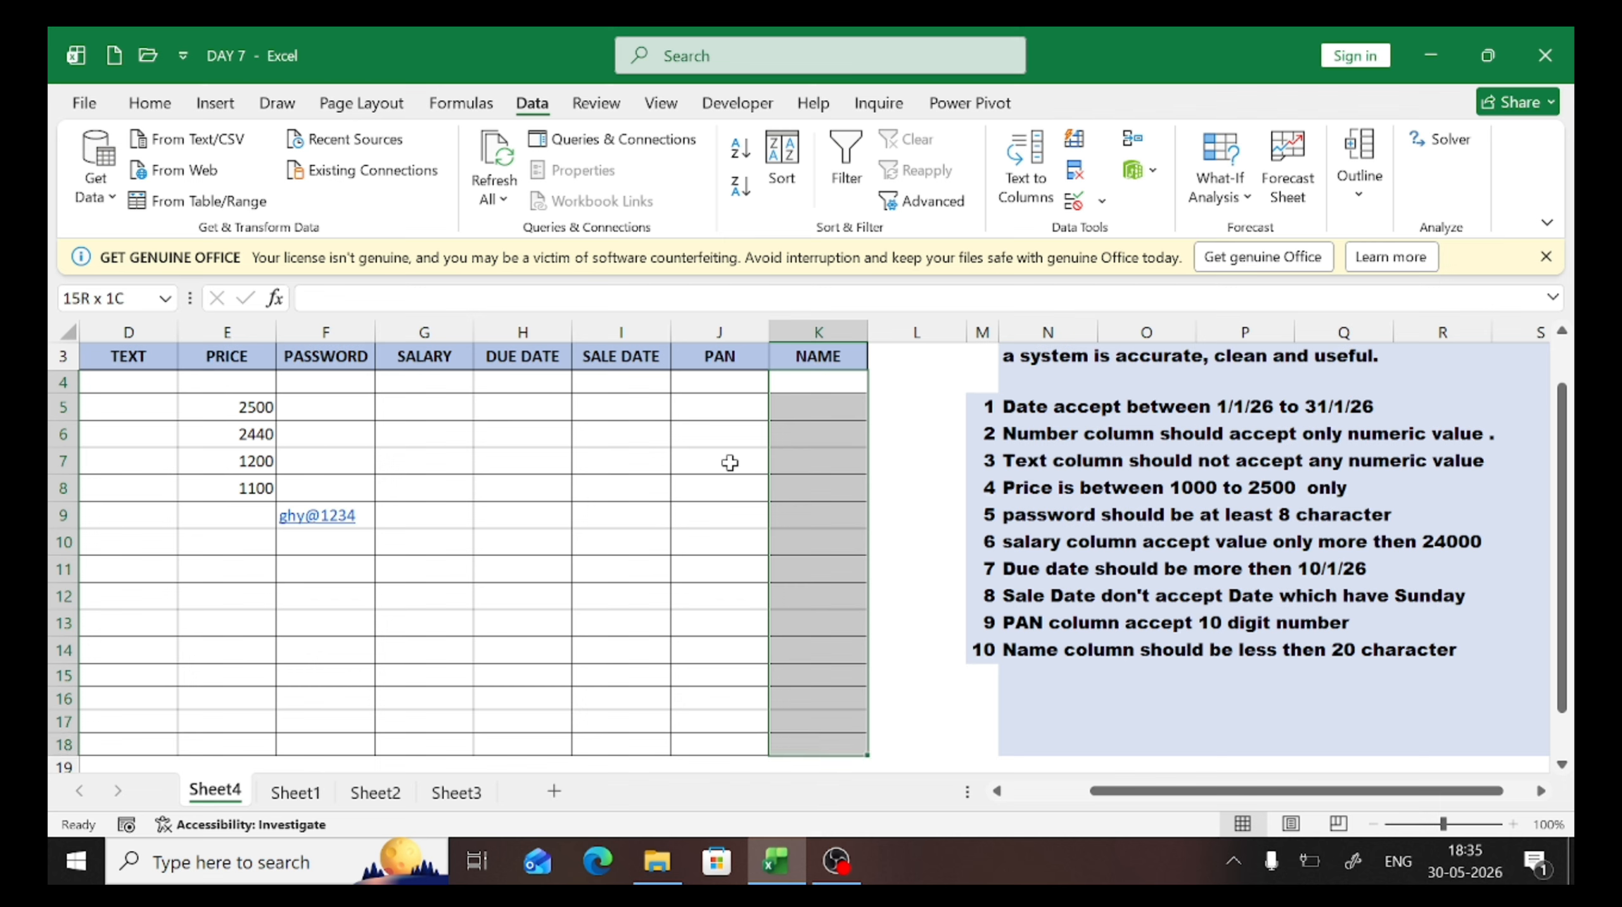